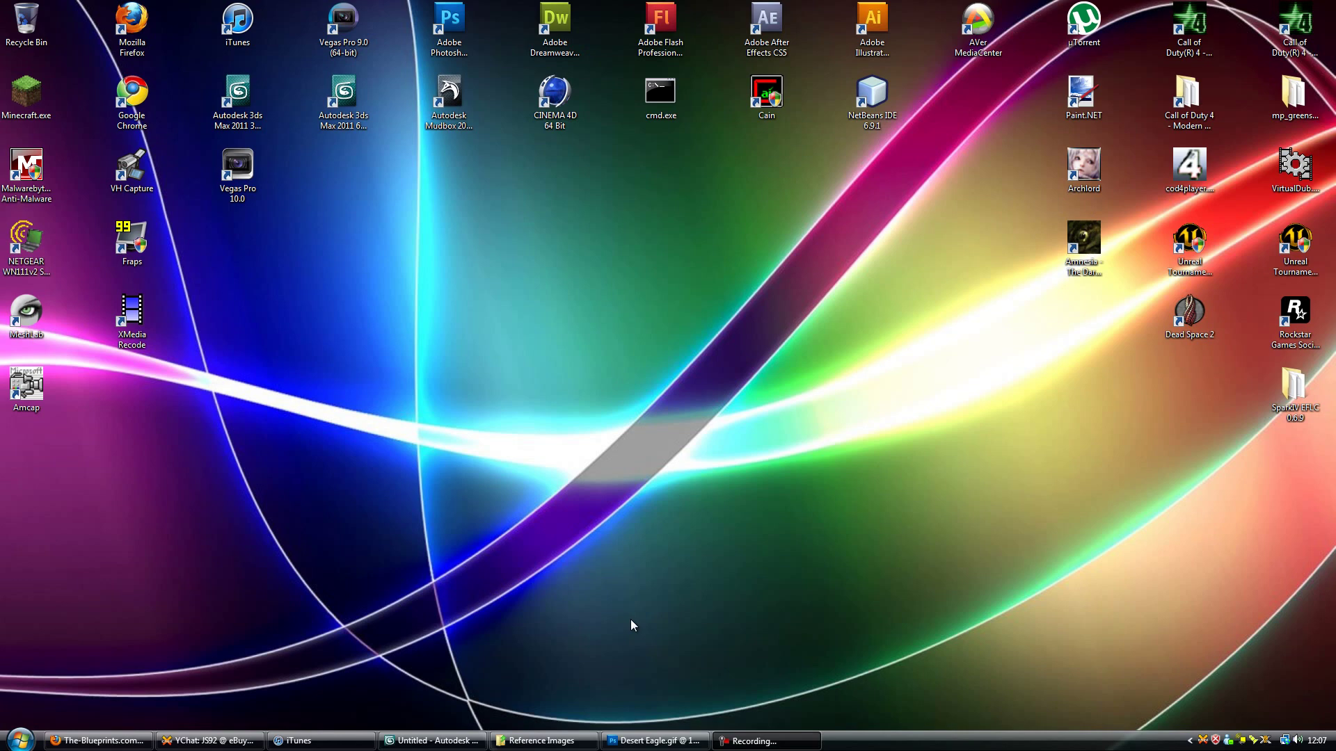
Open the Reference Images folder and view the picture 00021.jpg.
click(546, 740)
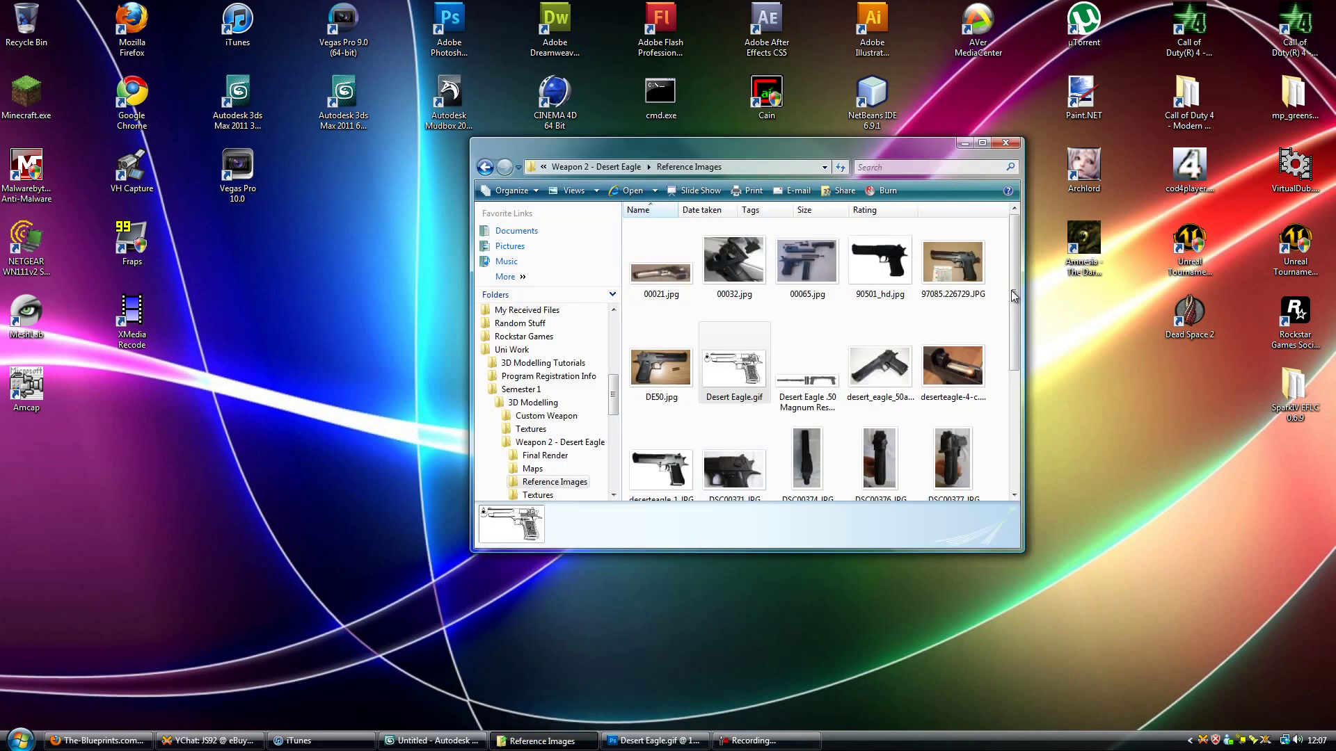
mouse_move(1016, 282)
mouse_down()
mouse_move(1014, 417)
mouse_move(1013, 256)
mouse_up()
click(669, 271)
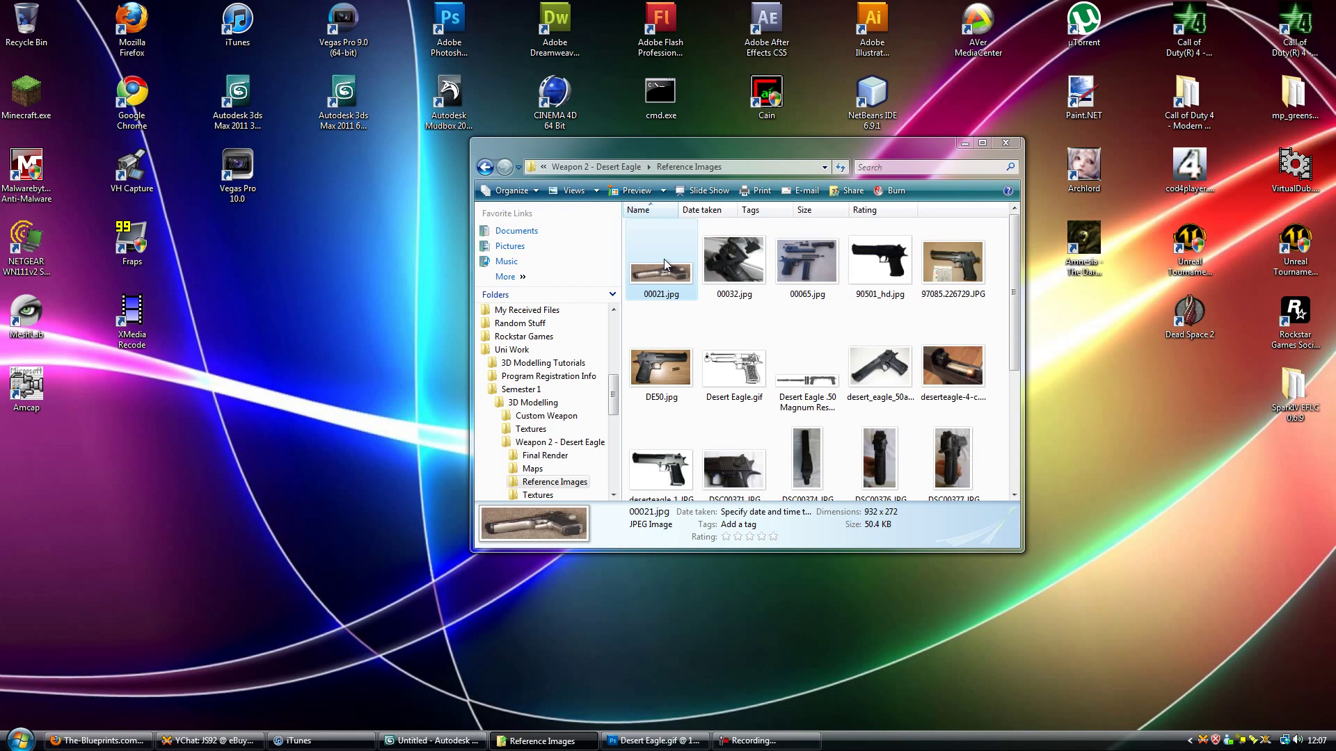
double_click(664, 264)
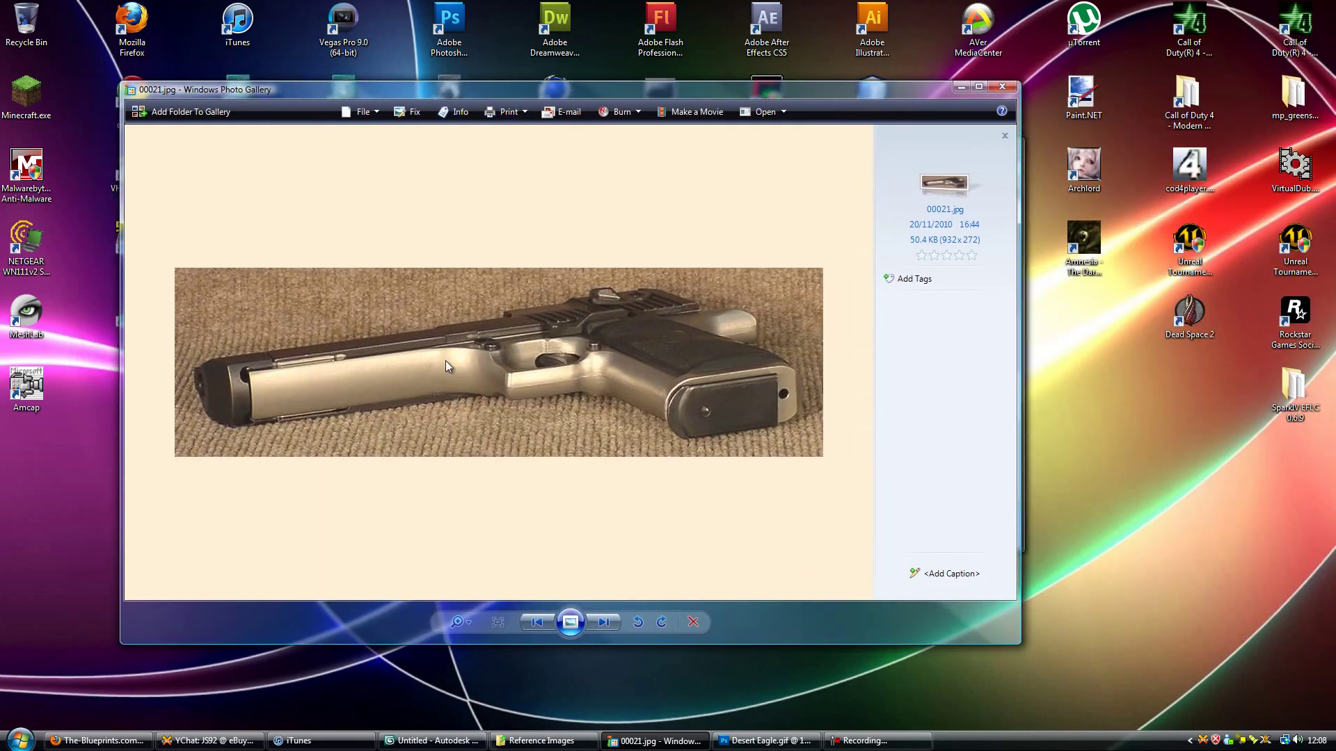
Look through the Desert Eagle reference pictures from 00021.jpg to DSC00399.JPG, examining the pistol's overall shape and details, and minimise the viewer.
key(Right)
key(Right)
key(Right)
key(Right)
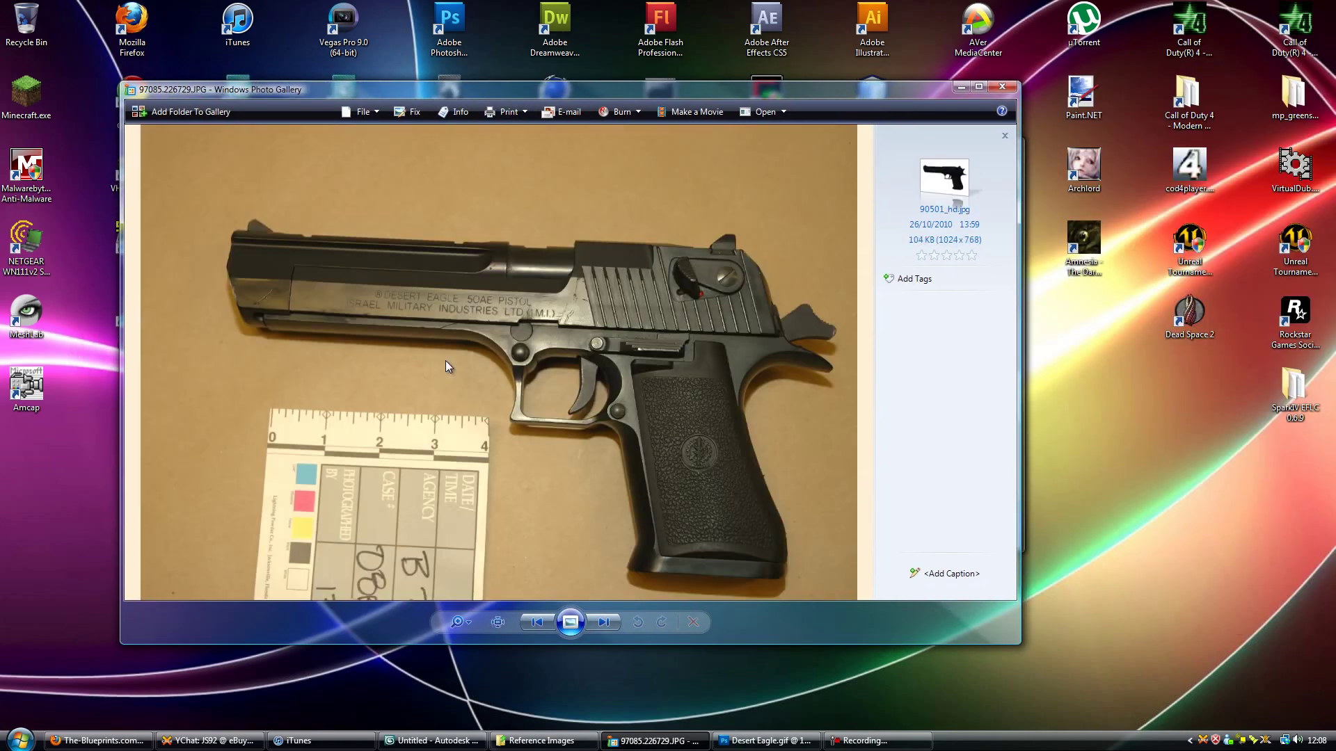
key(Right)
key(Right)
key(Right)
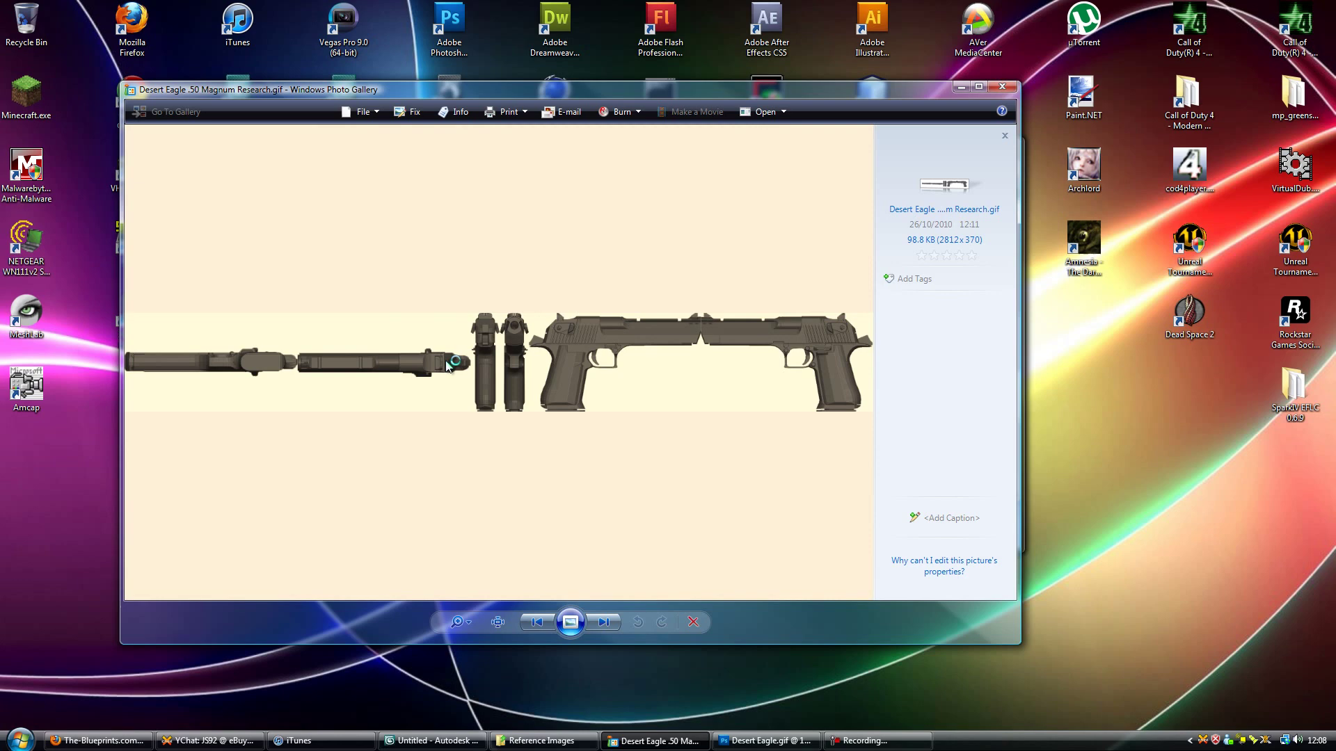
key(Right)
key(Right)
key(Right)
key(Right)
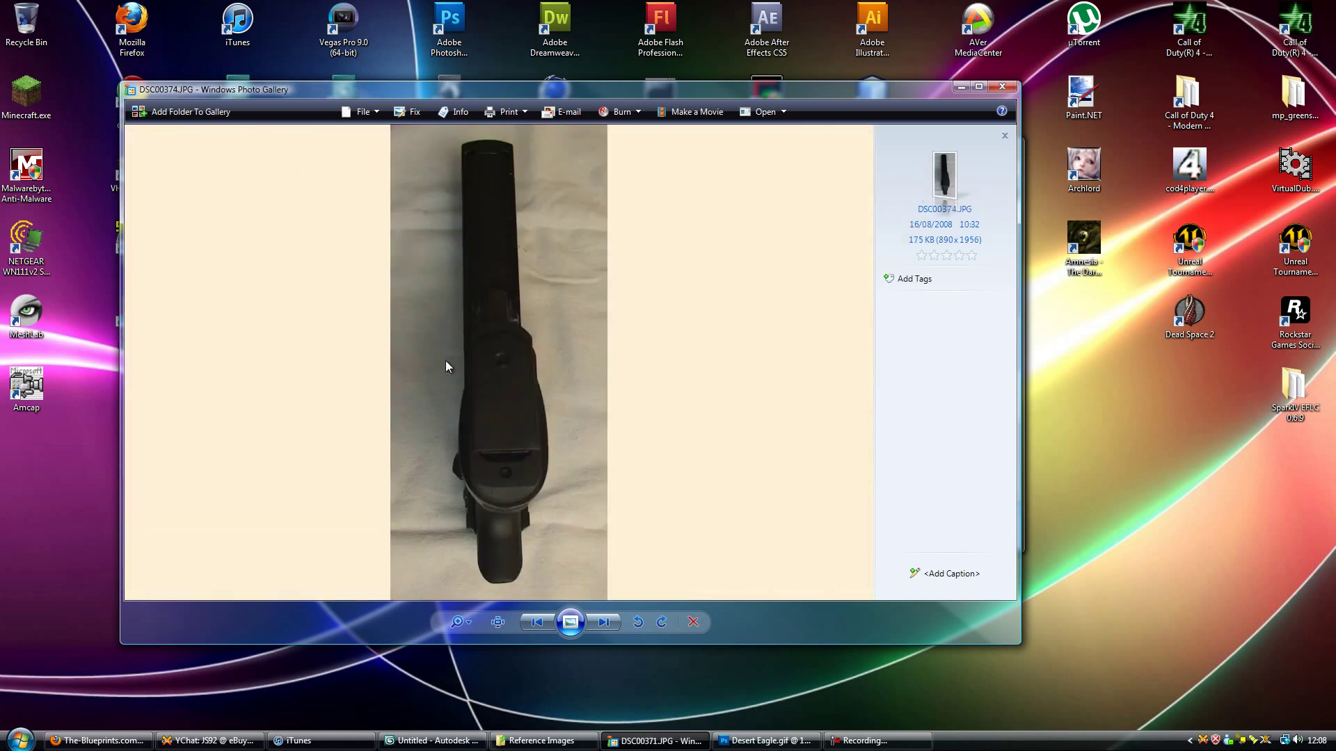
key(Right)
key(Right)
key(Right)
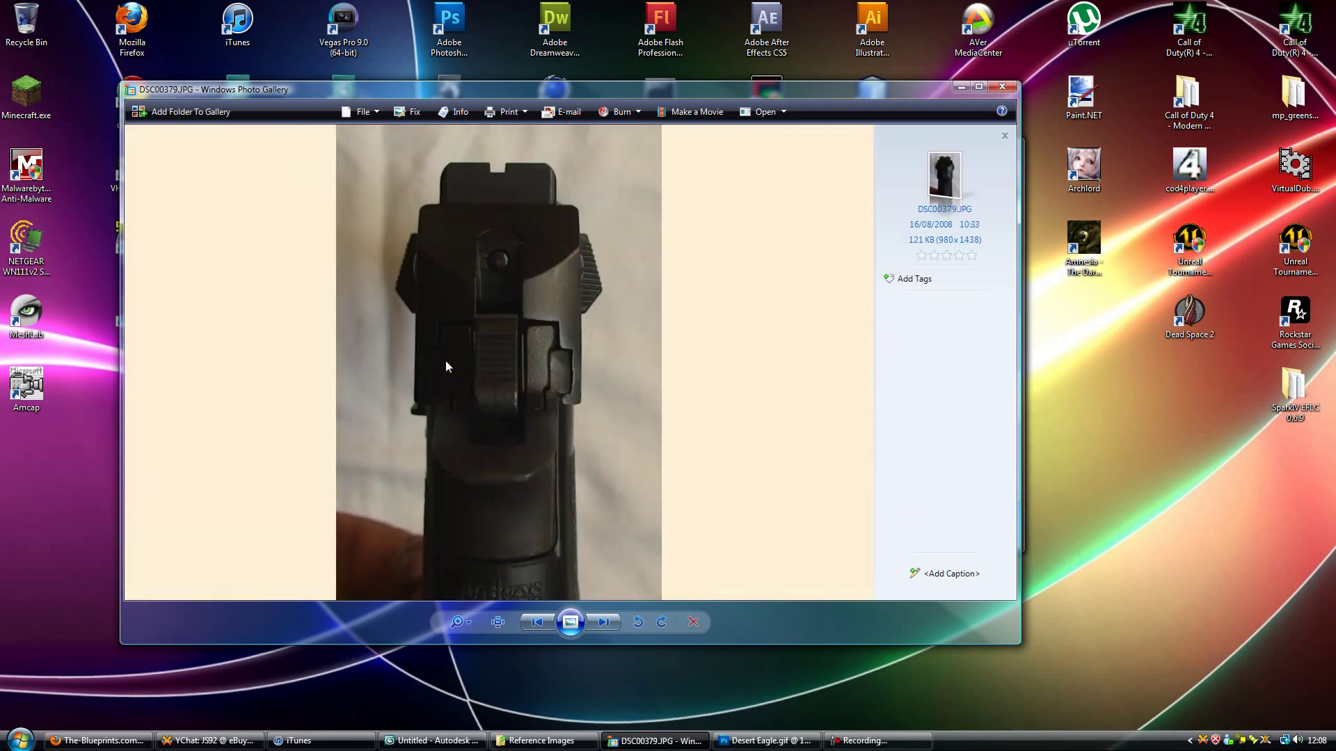
key(Right)
key(Right)
key(Right)
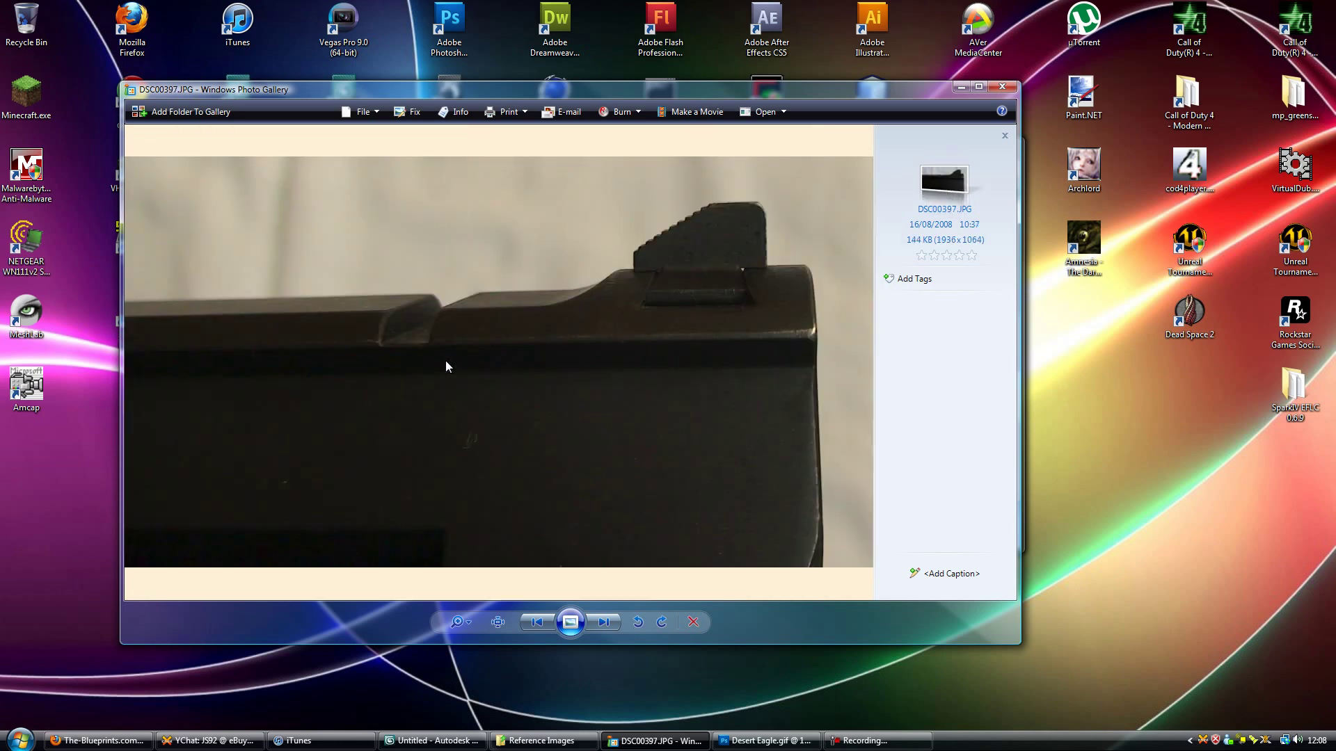
key(Right)
key(Right)
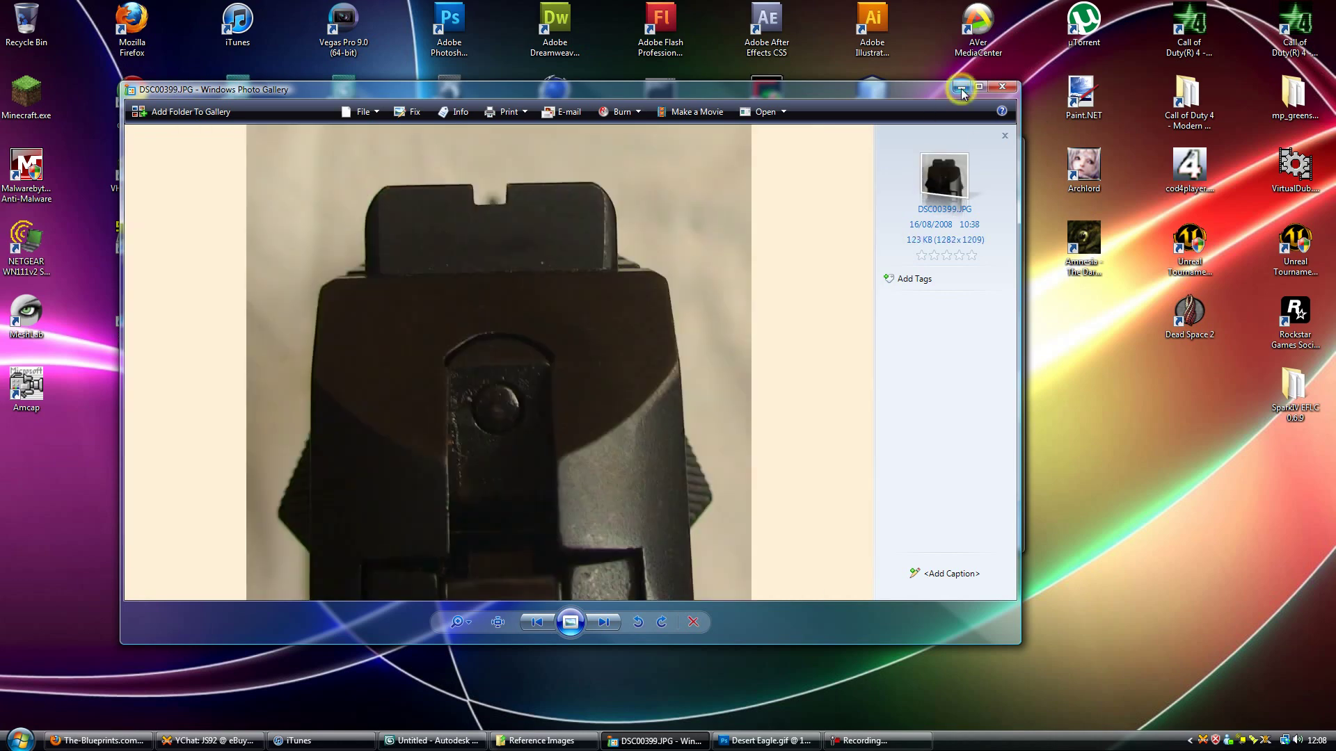
click(962, 89)
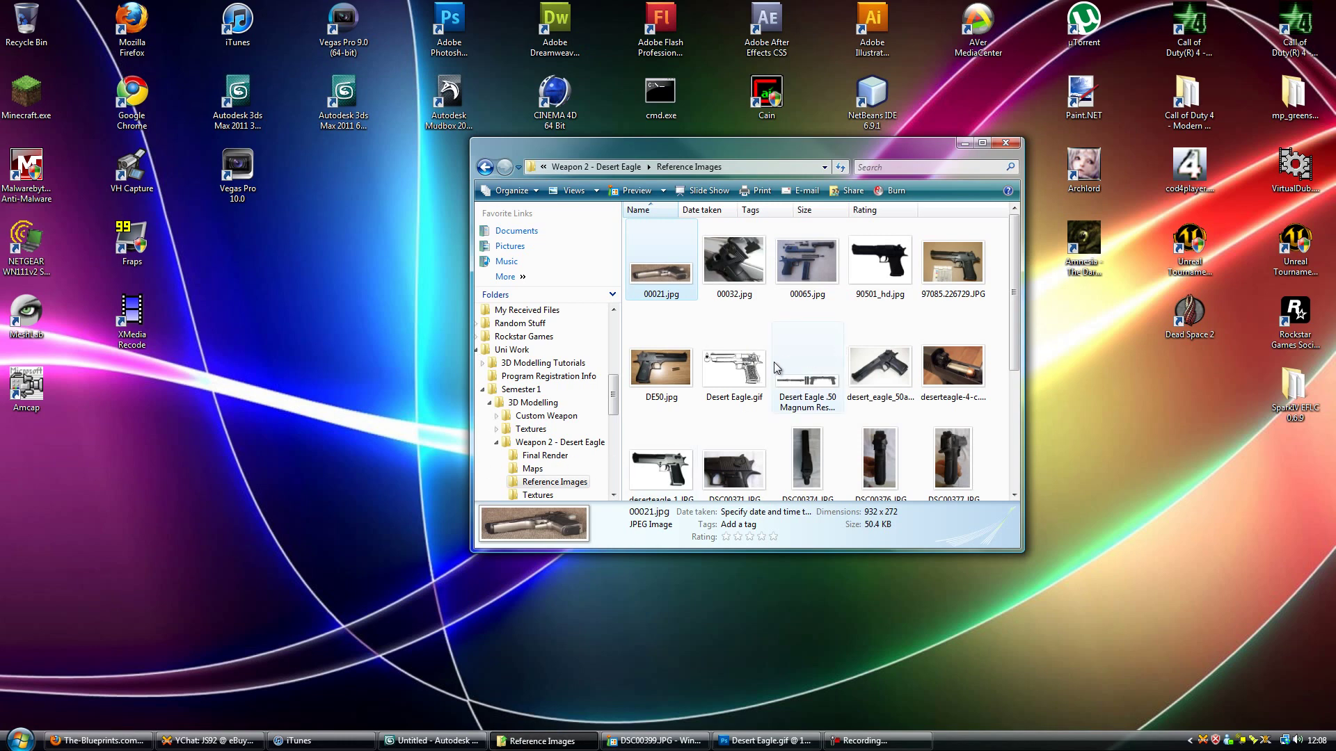
View the DE50.jpg photo and the Desert Eagle.gif line drawing, and minimise the viewer.
click(744, 367)
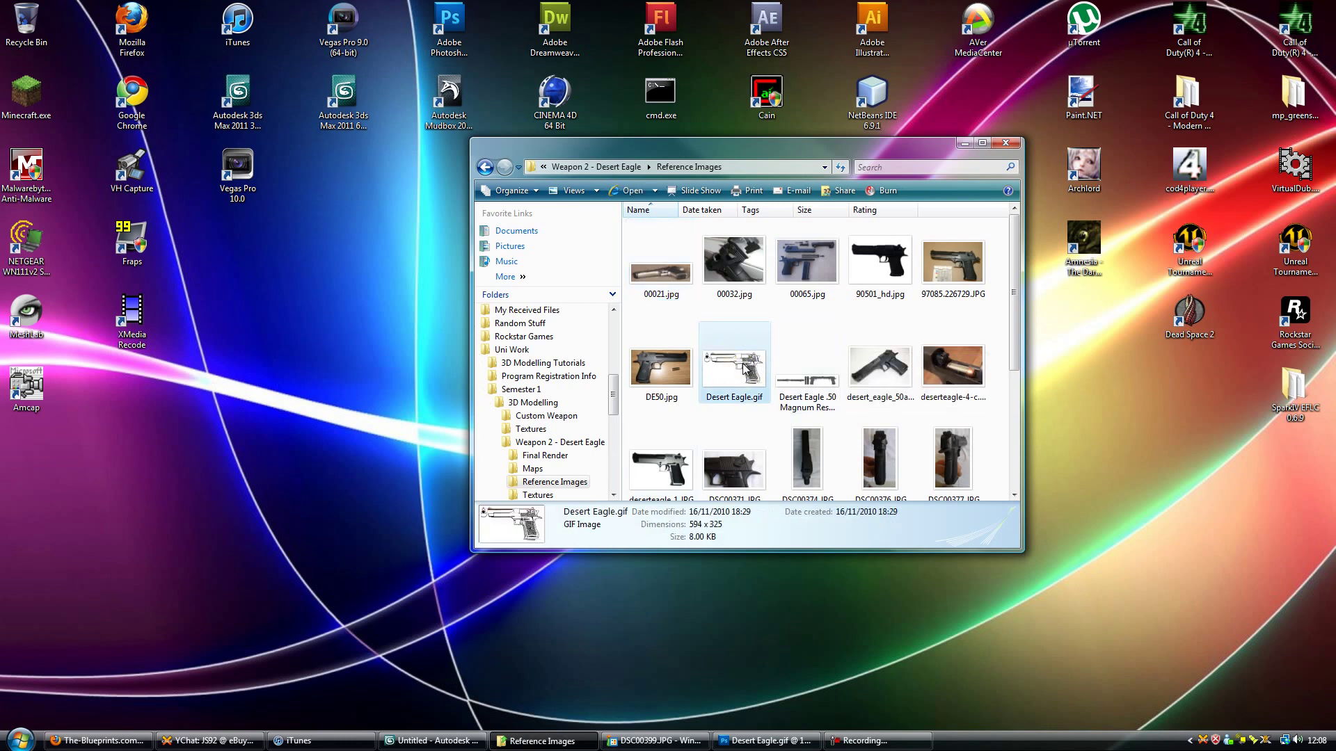
double_click(689, 380)
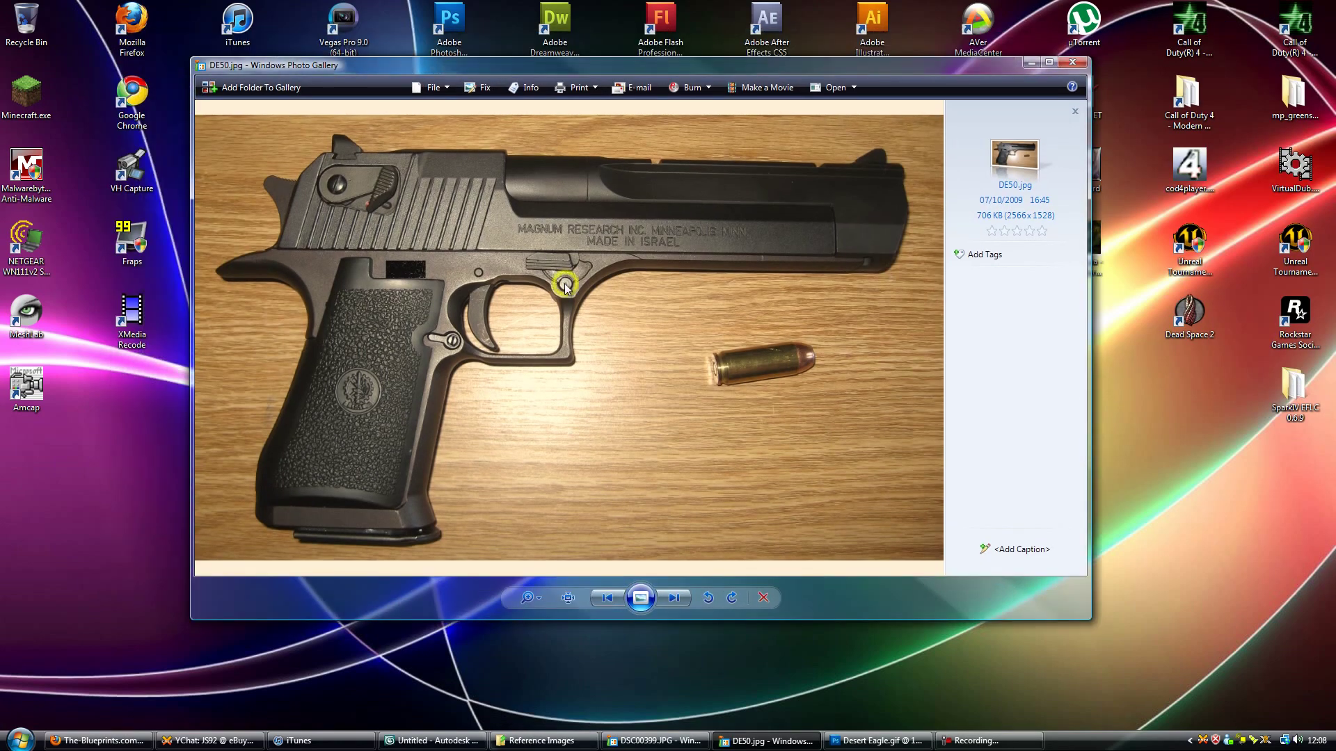
key(Right)
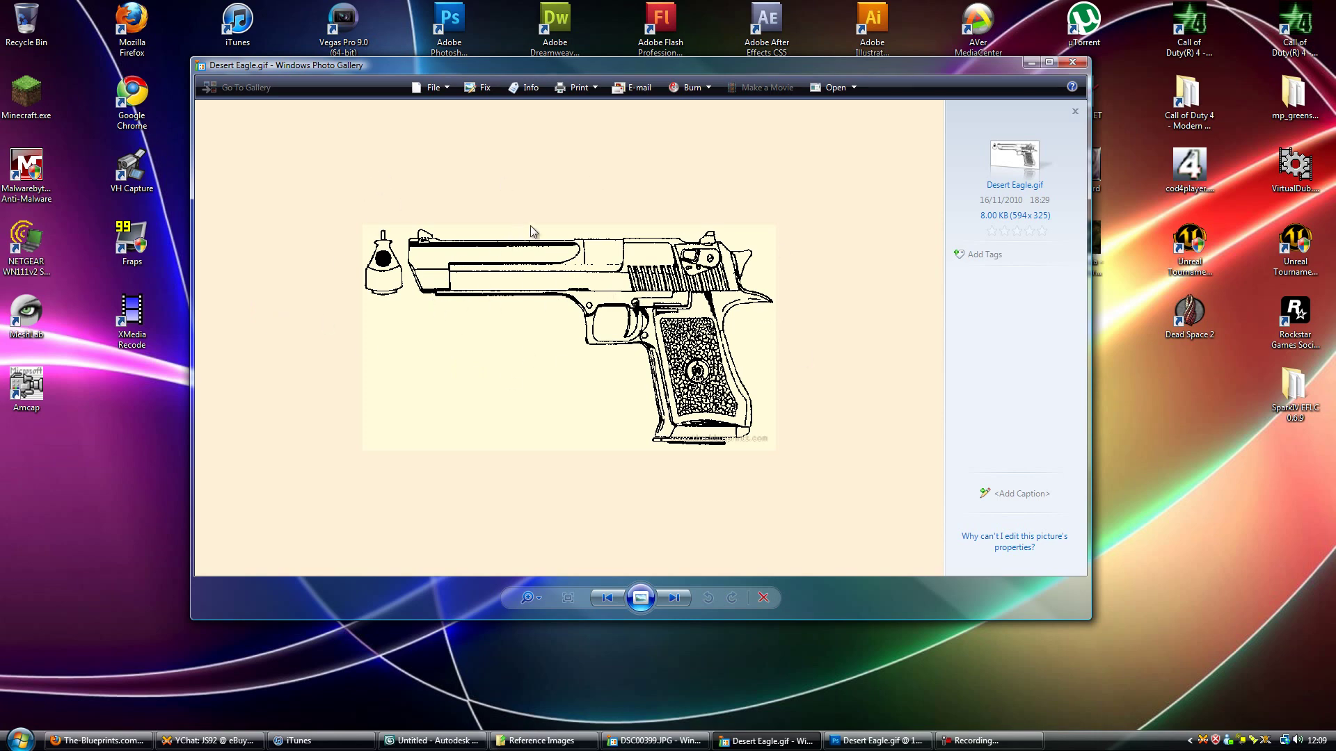
click(1029, 66)
Switch to Photoshop and crop Desert Eagle.gif to the pistol's side view, excluding the small front view.
click(878, 740)
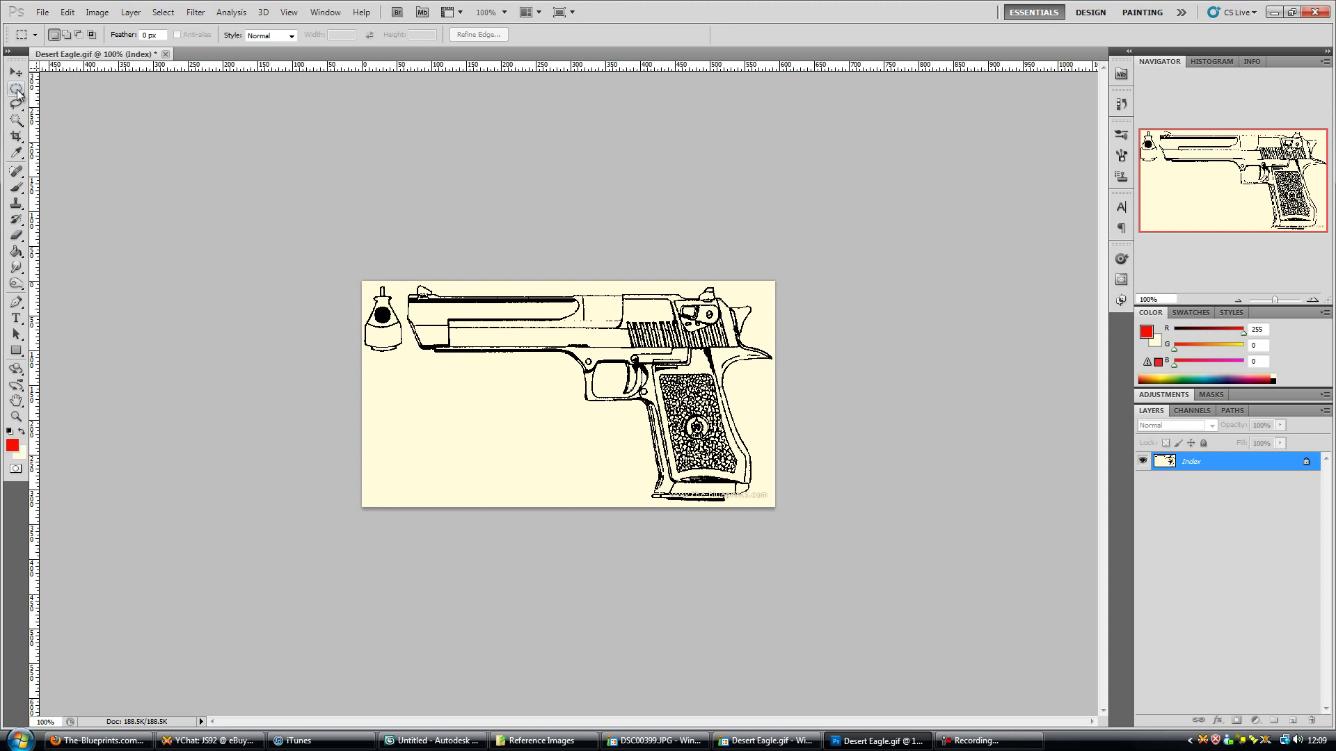
drag(19, 94, 77, 90)
drag(402, 282, 805, 513)
click(96, 13)
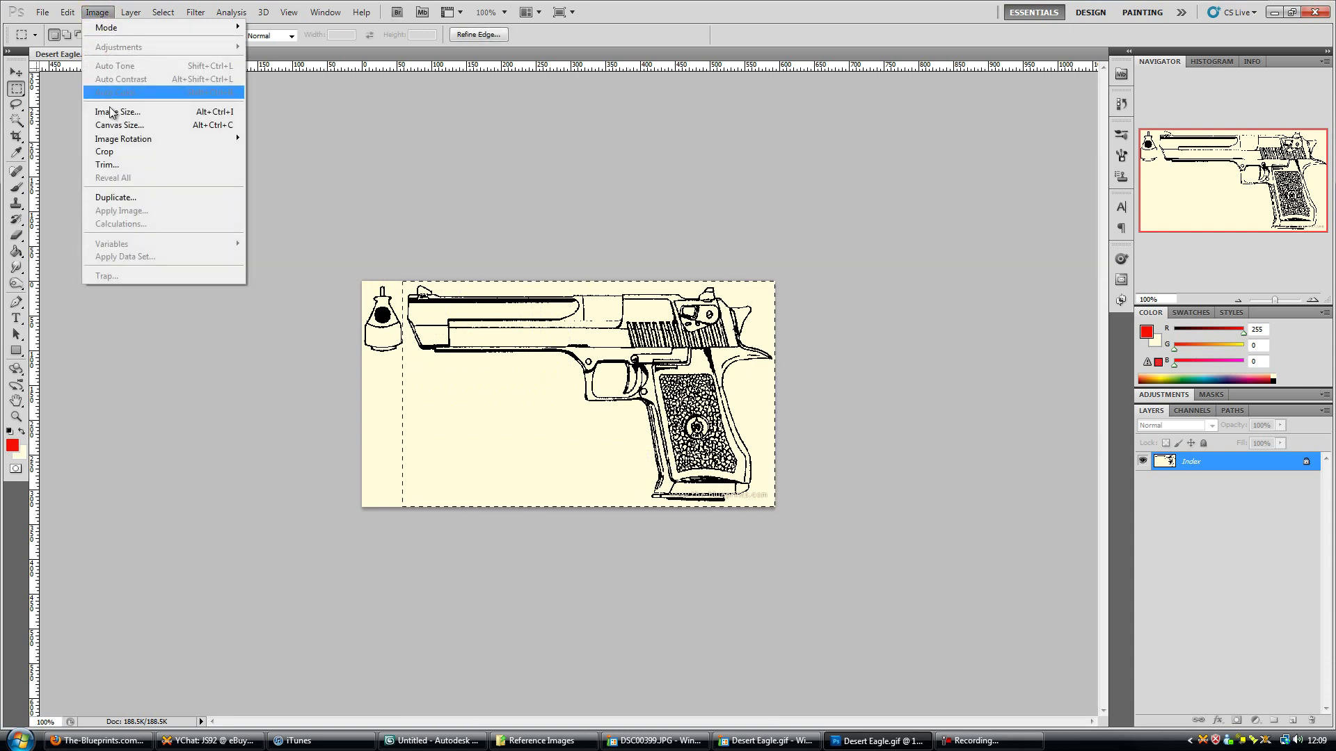
click(112, 153)
Save the cropped side view in the Reference Images folder as Desert Eagle_Side.gif.
click(40, 12)
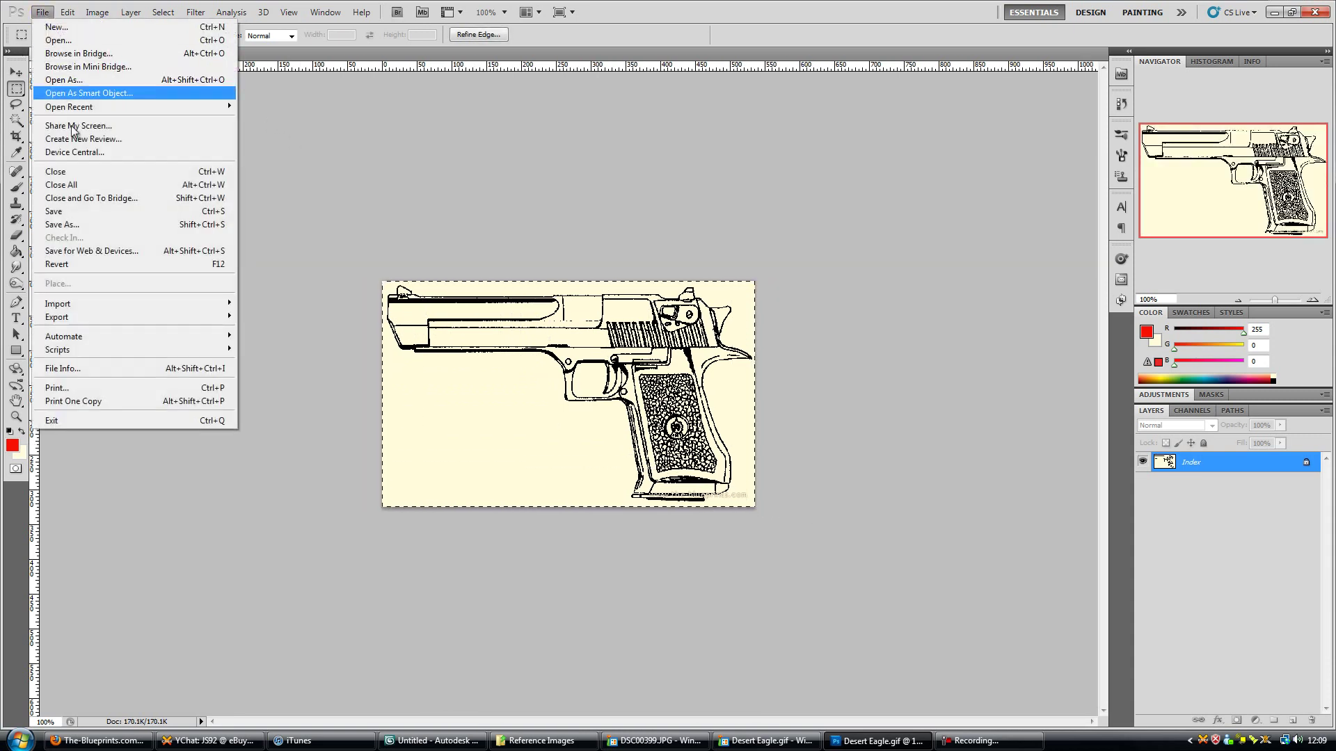
click(83, 220)
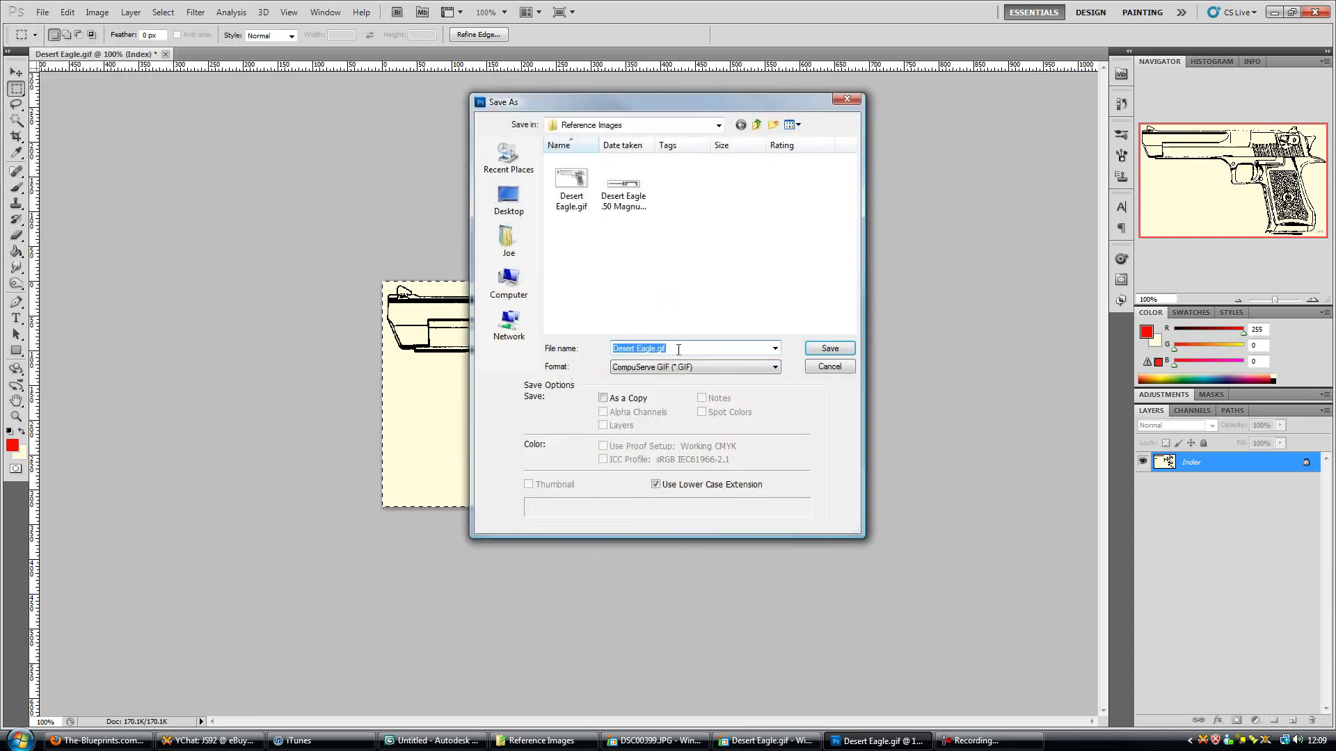
click(658, 350)
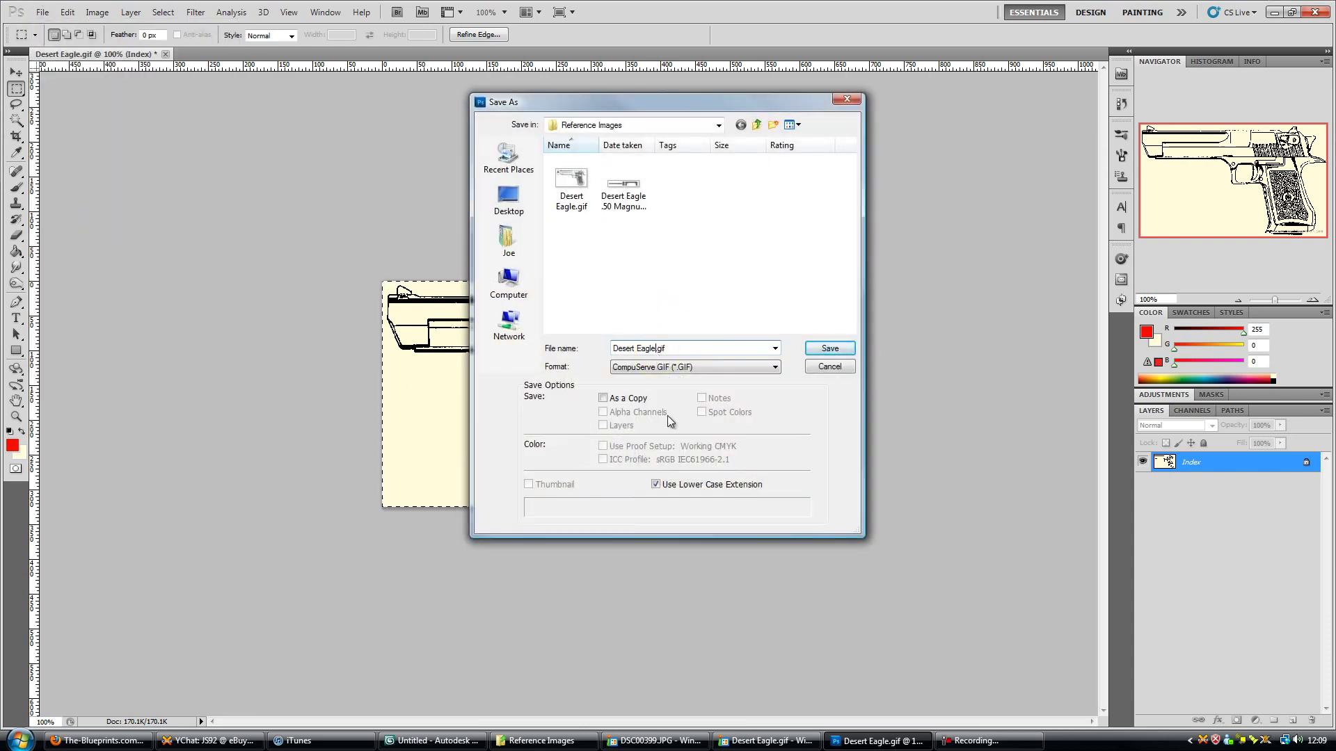
text(_Side)
key(Return)
click(530, 208)
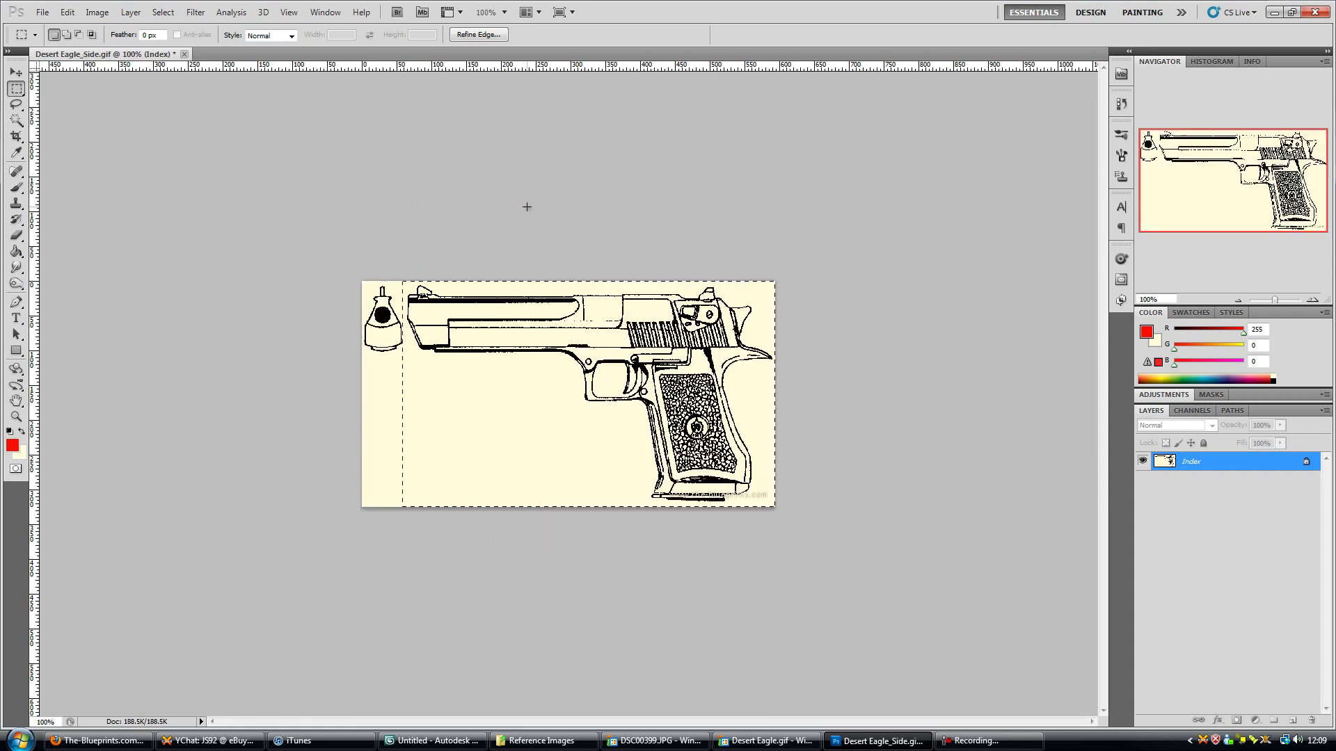
Deselect the side view in the restored full drawing and crop the image to the front view at full image height.
key(ctrl+d)
drag(361, 280, 405, 528)
click(387, 507)
key(ctrl+z)
click(98, 11)
click(104, 151)
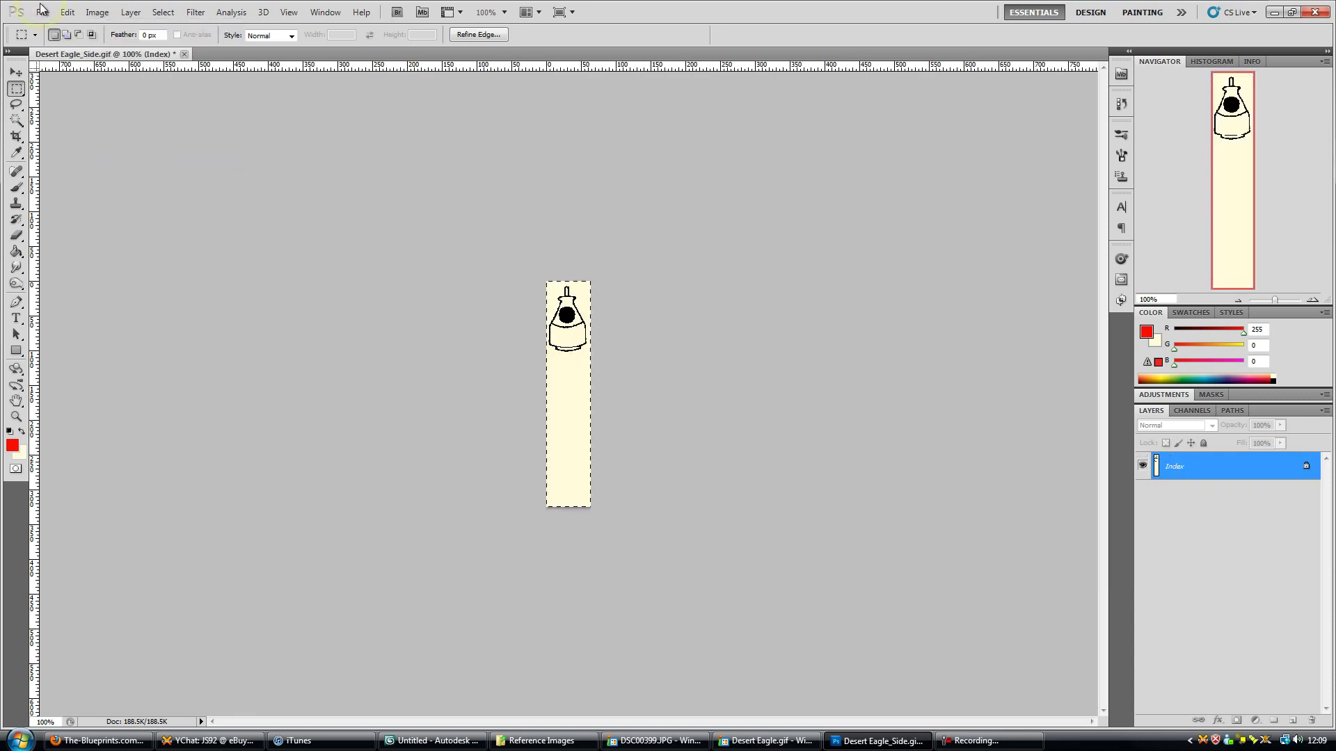
Save the cropped front view in the Reference Images folder as Desert Eagle_Front.gif.
click(42, 11)
click(104, 225)
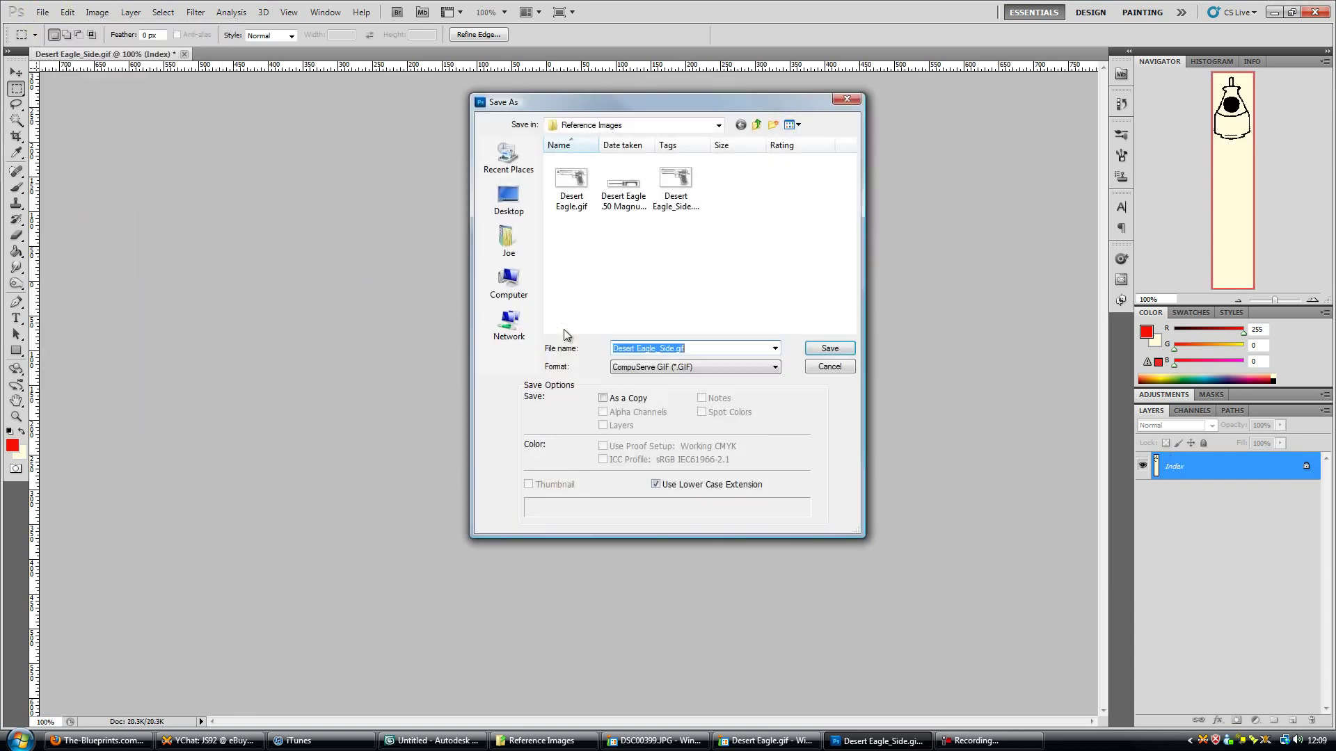
key(BackSpace)
key(BackSpace)
key(BackSpace)
key(BackSpace)
text(Front)
key(Return)
click(540, 208)
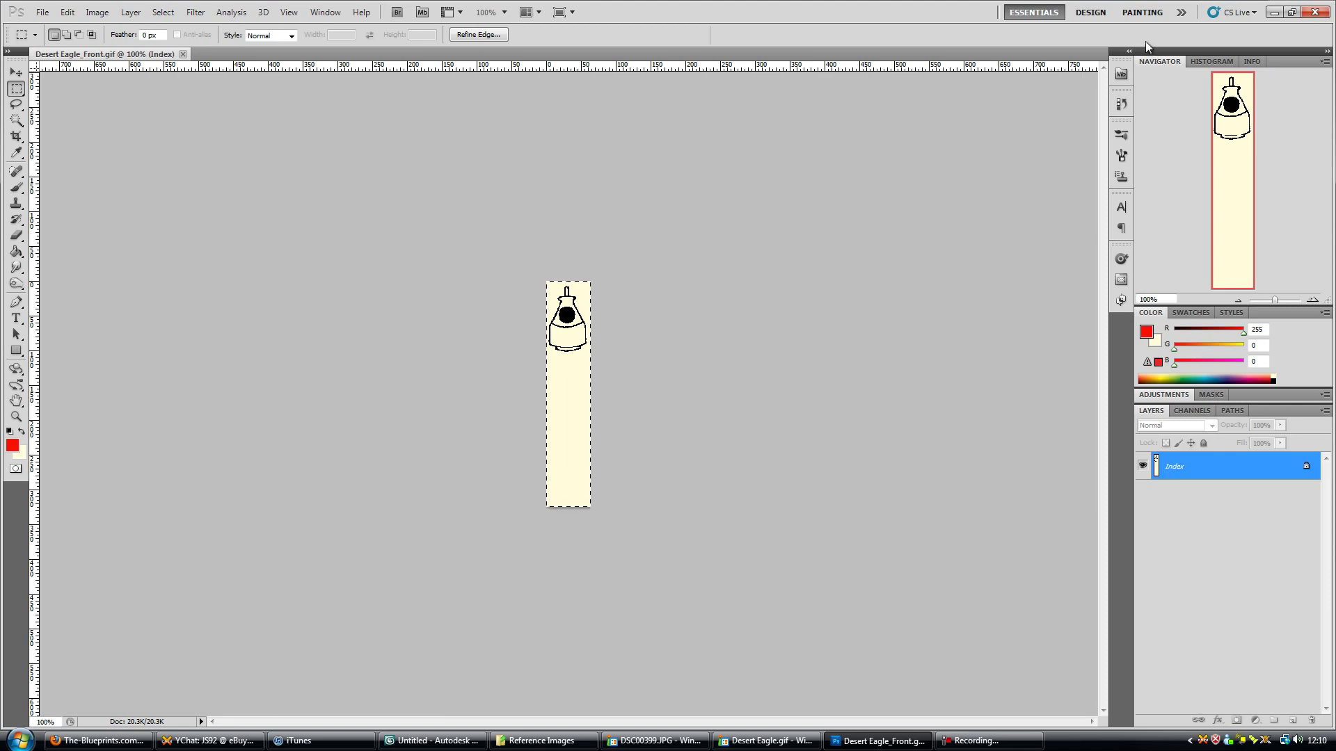
Close Photoshop and check the new Desert Eagle_Front.gif file in the Reference Images folder.
click(1315, 12)
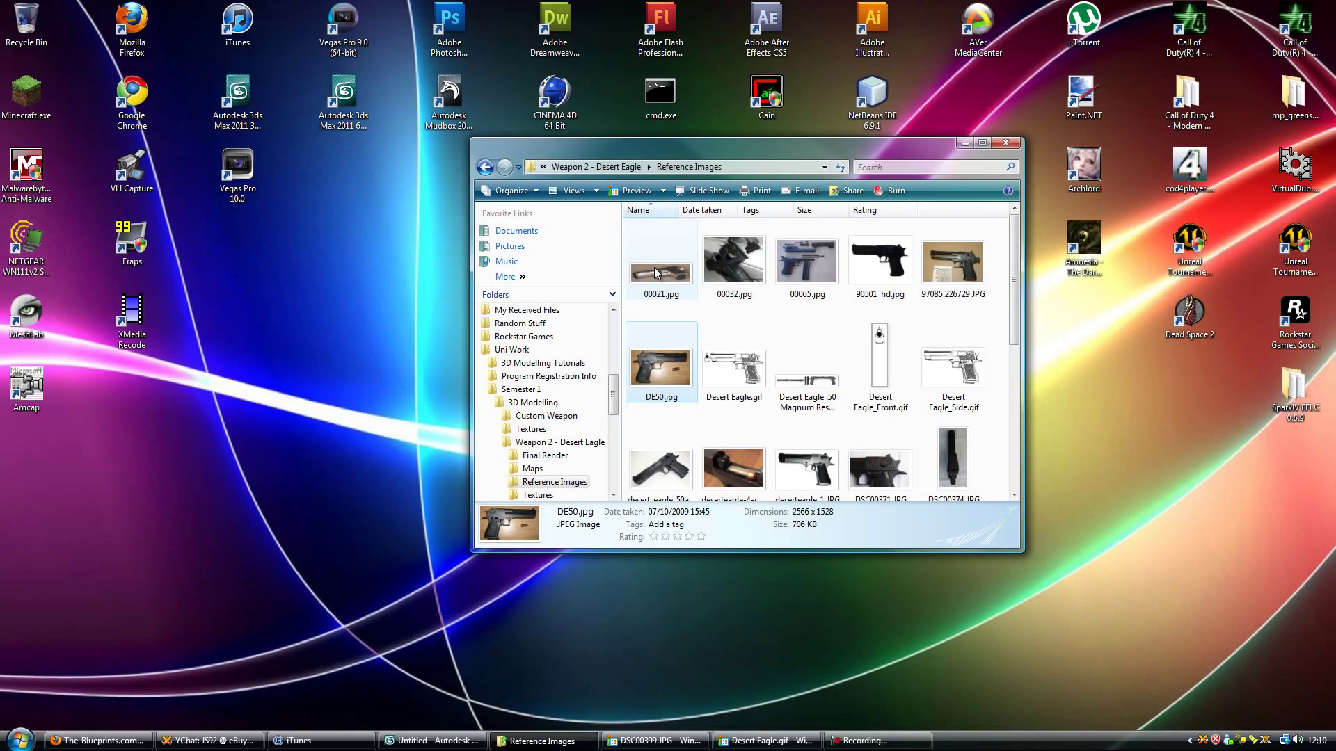
key(Right)
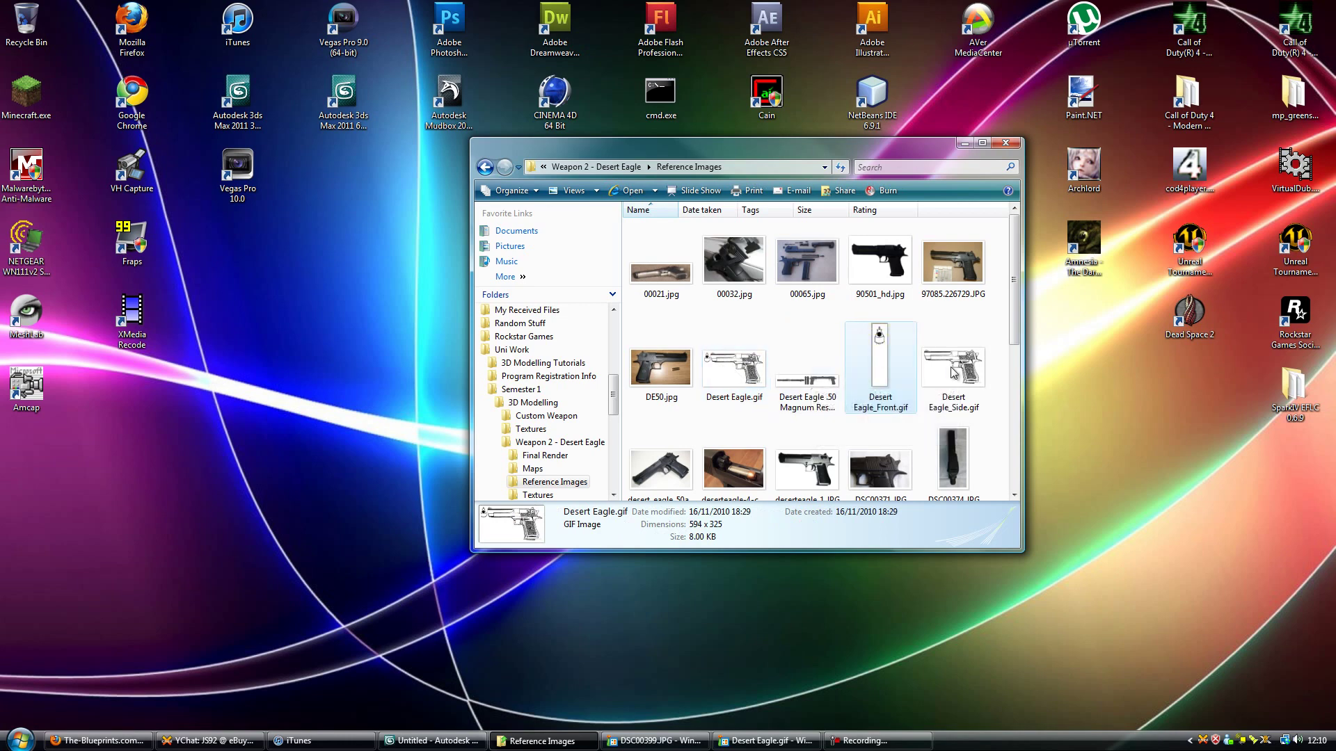
key(Right)
key(Right)
key(Right)
click(883, 350)
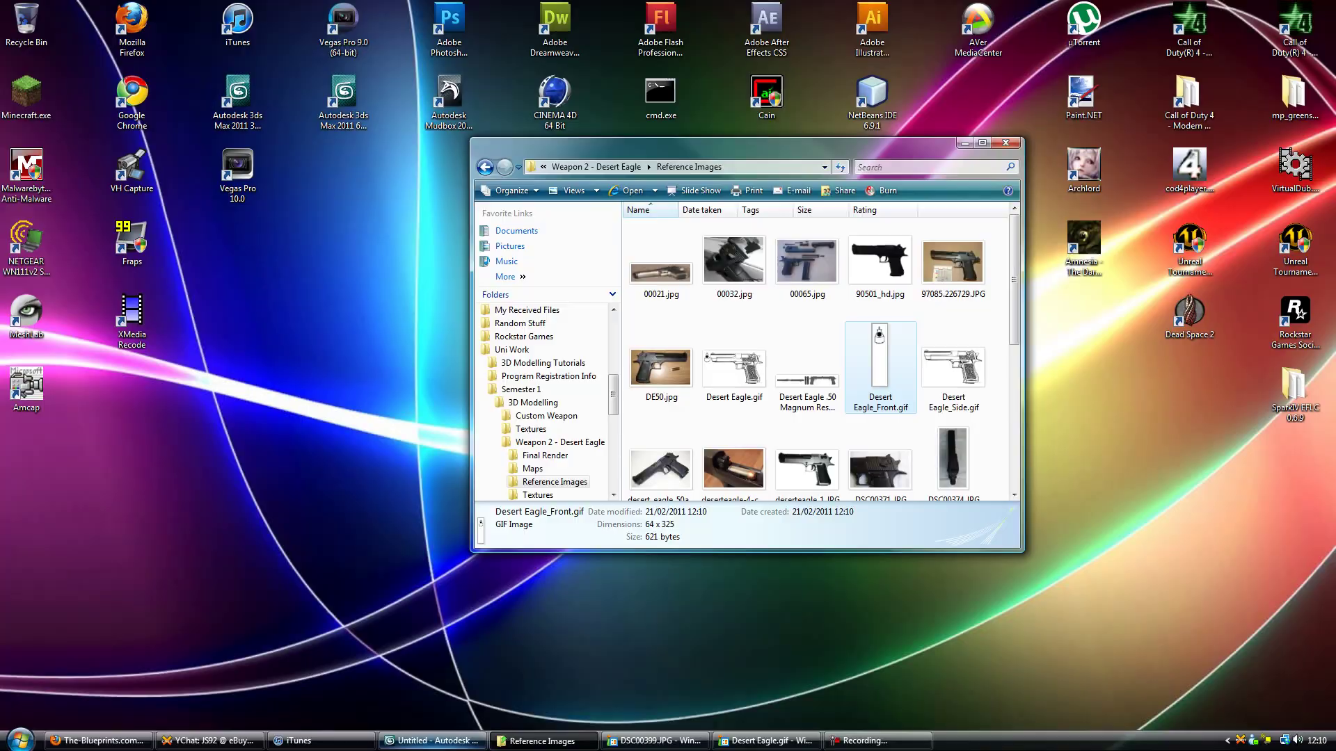
Switch to 3ds Max and create a plane about 103 by 297 units in the Left viewport.
click(452, 739)
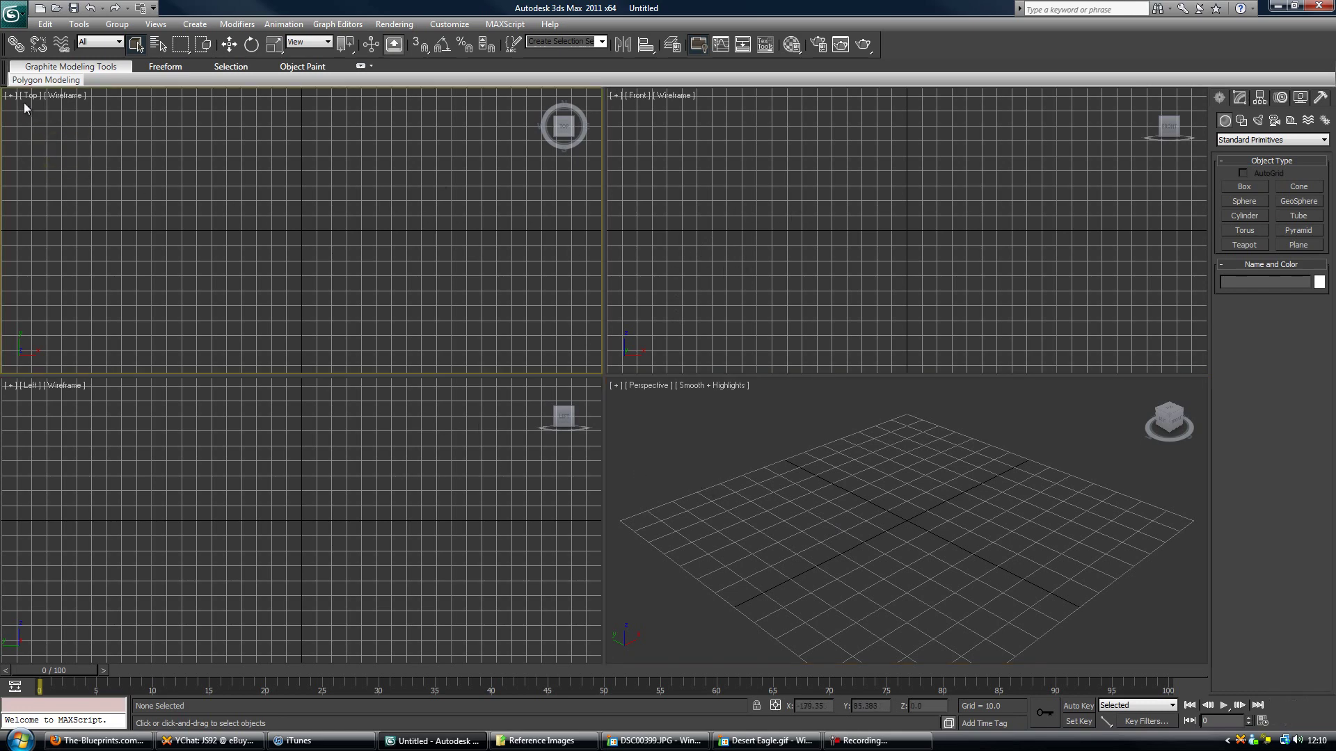
click(159, 429)
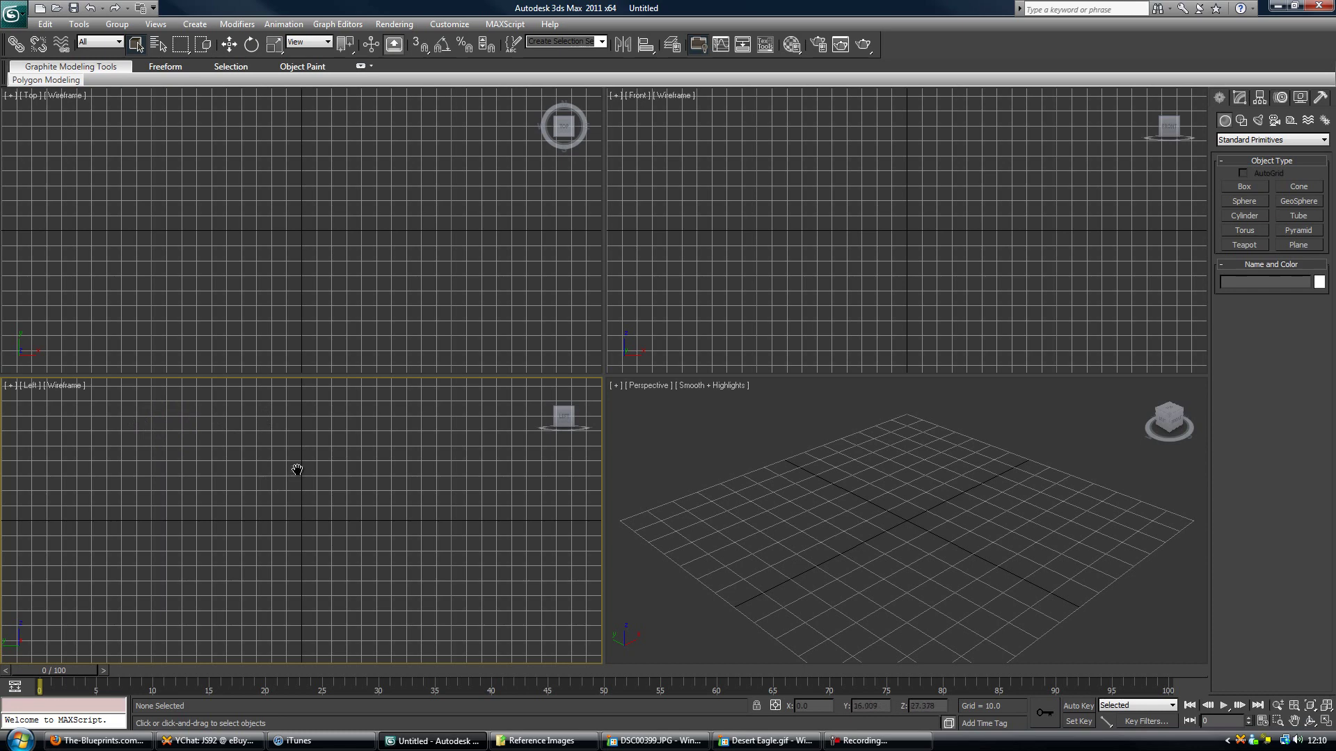
mouse_move(295, 468)
middle_down()
mouse_move(283, 456)
mouse_move(316, 457)
middle_up()
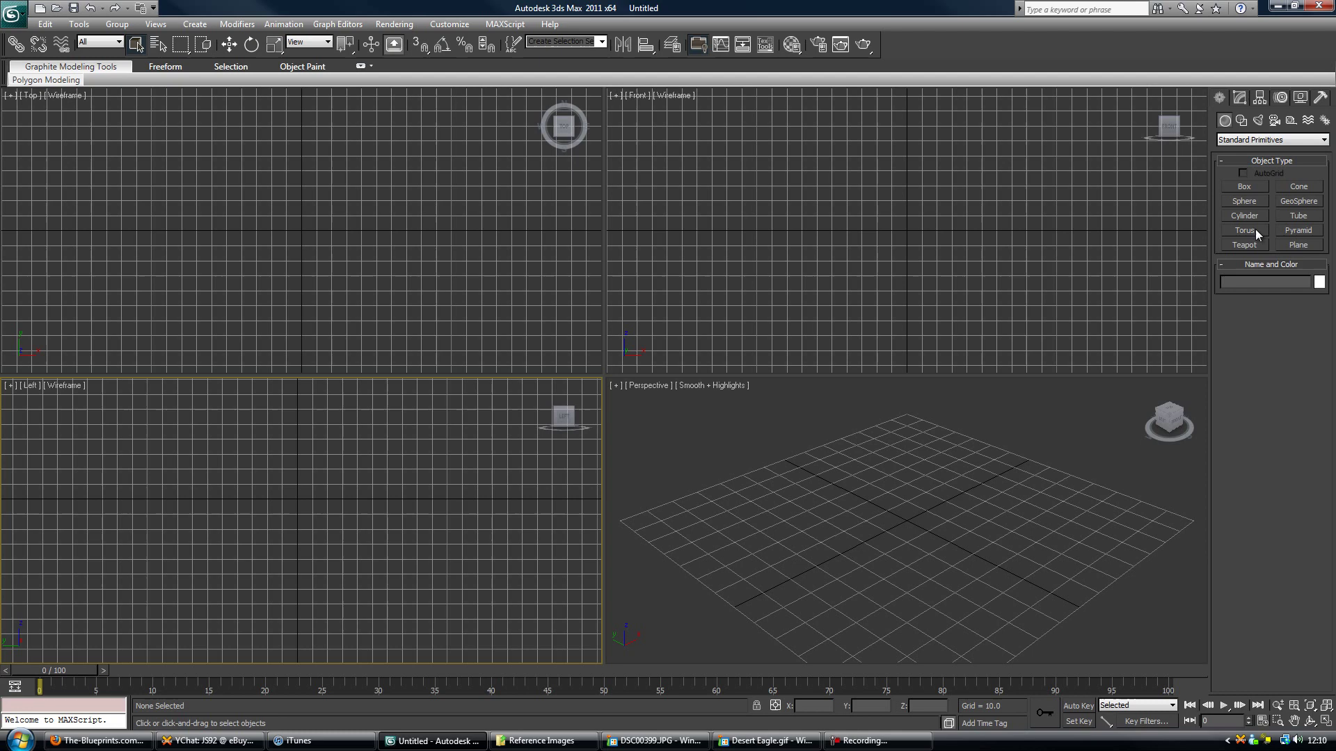
click(1288, 244)
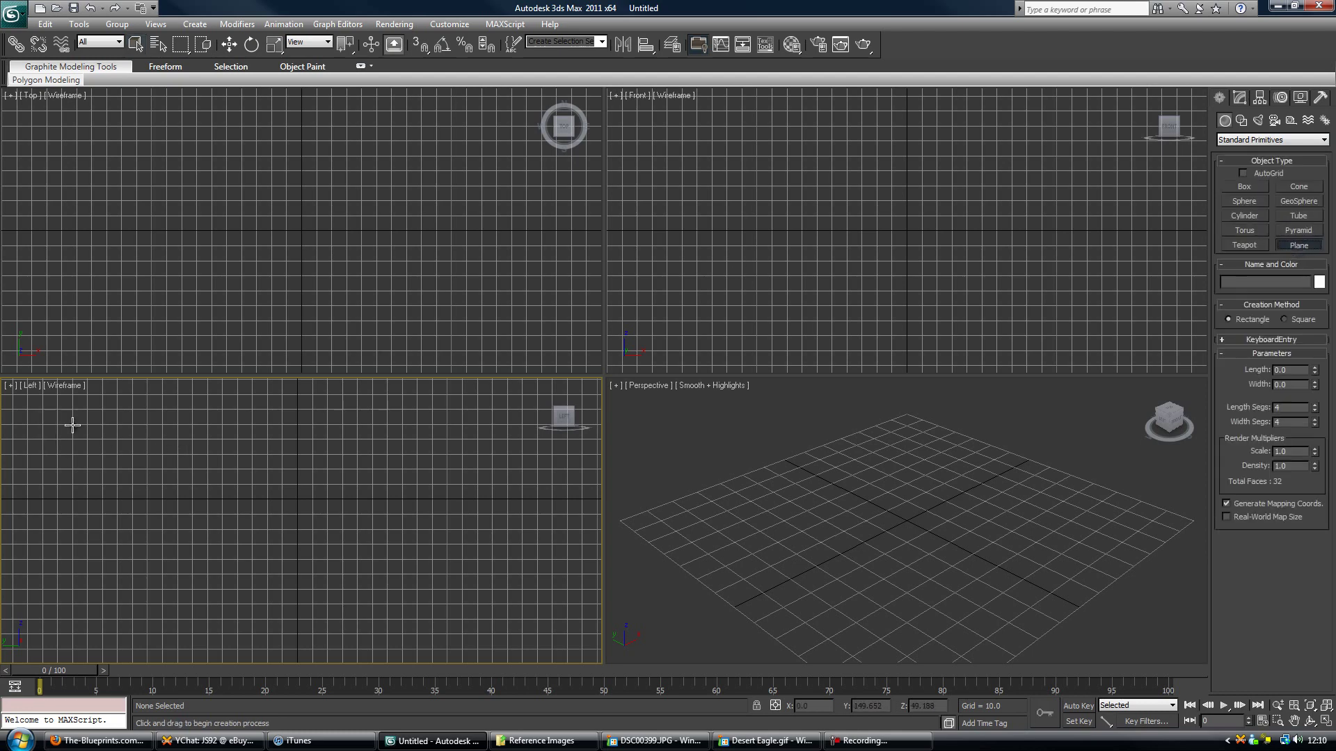
drag(75, 426, 519, 579)
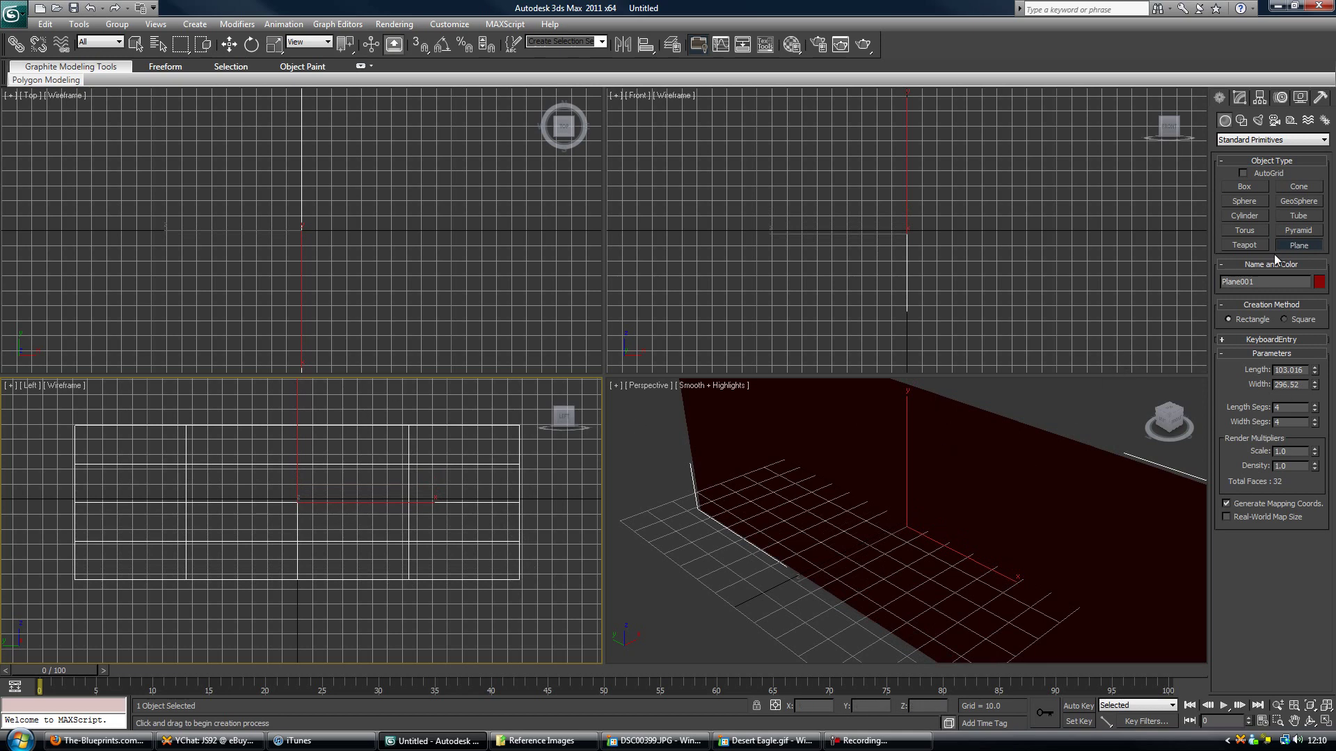
Reduce the plane's width to about 222.39 units in its parameters.
click(1237, 98)
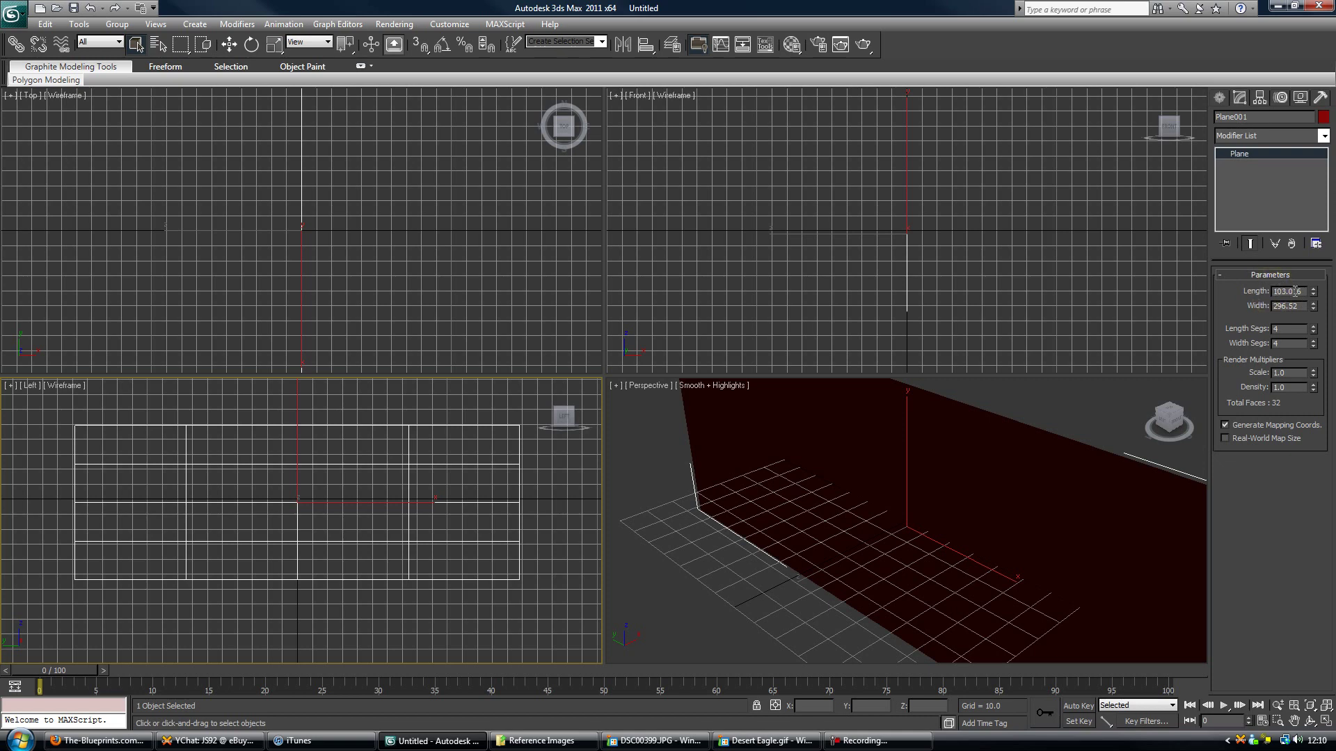
drag(1301, 292, 1231, 312)
alt+middle_drag(1005, 516, 973, 461)
scroll(972, 482, down, 5)
drag(1313, 306, 1307, 323)
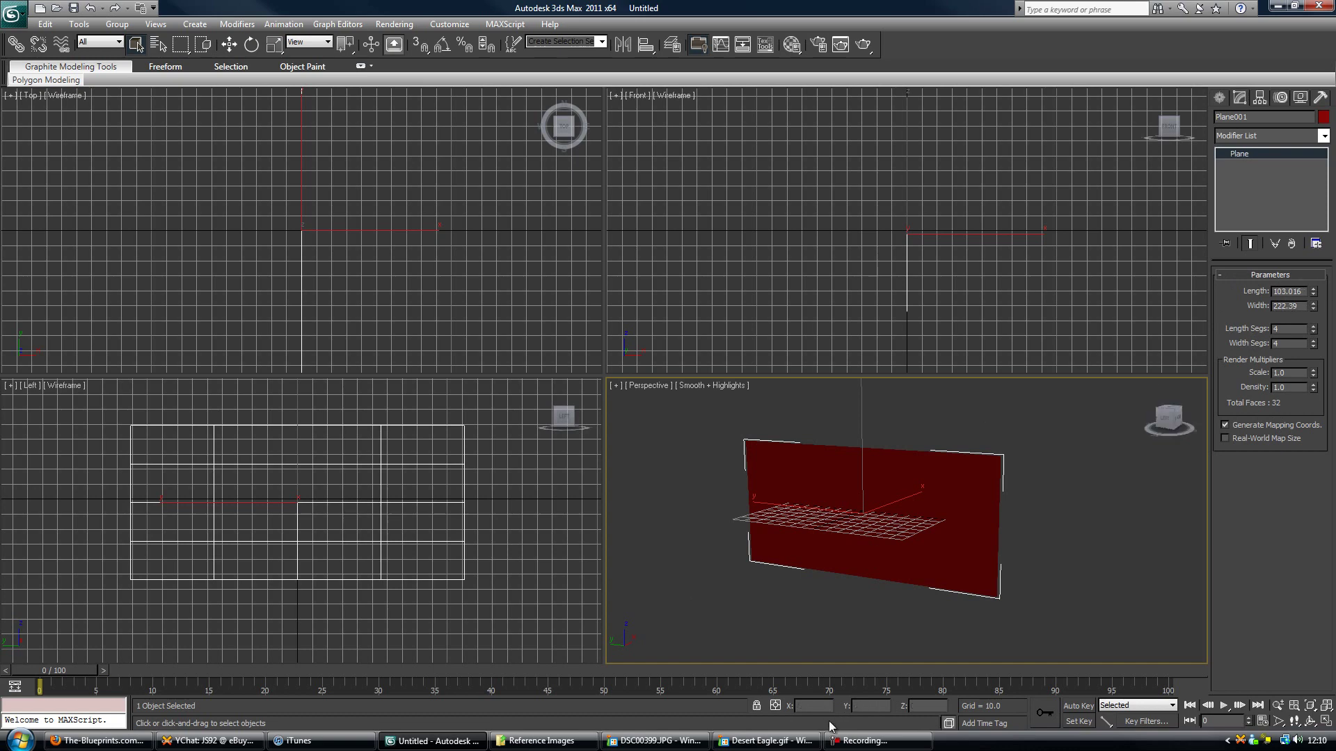
View the Desert Eagle.gif image in Windows Photo Gallery and close the viewer.
click(765, 740)
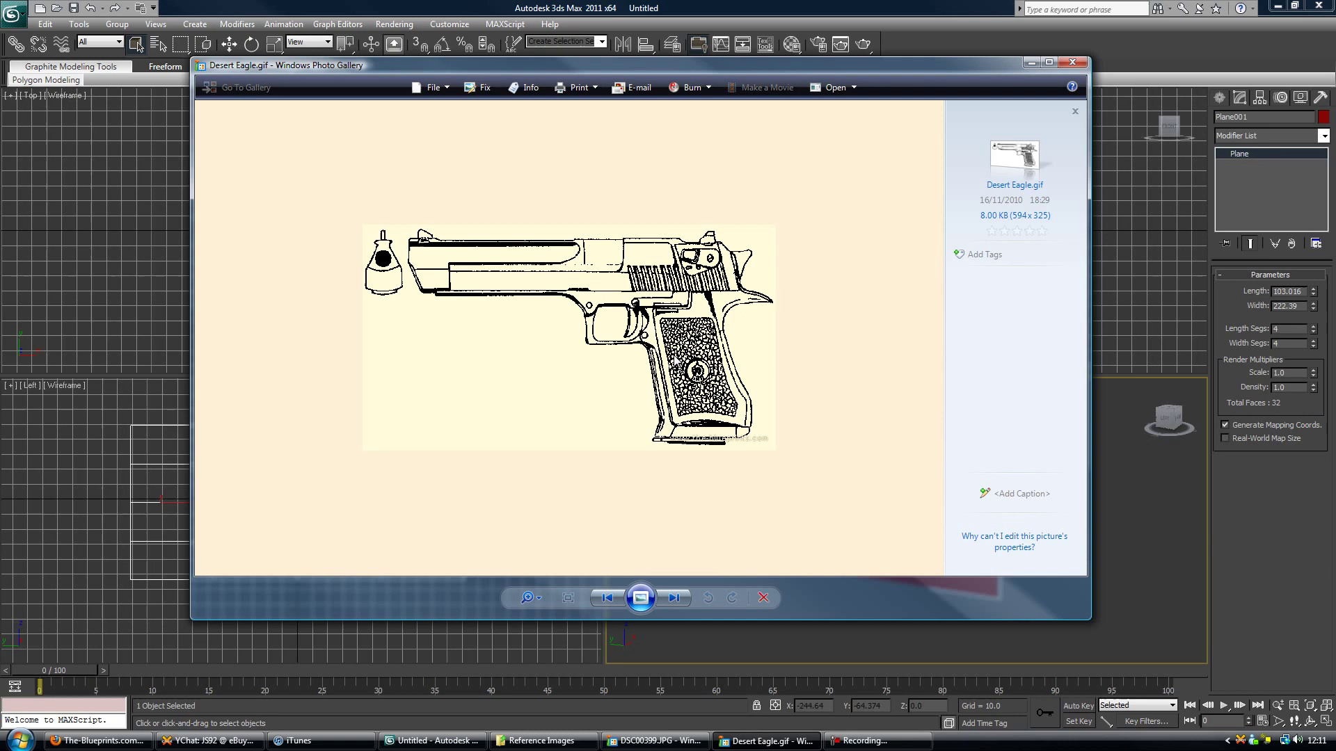
scroll(674, 354, down, 2)
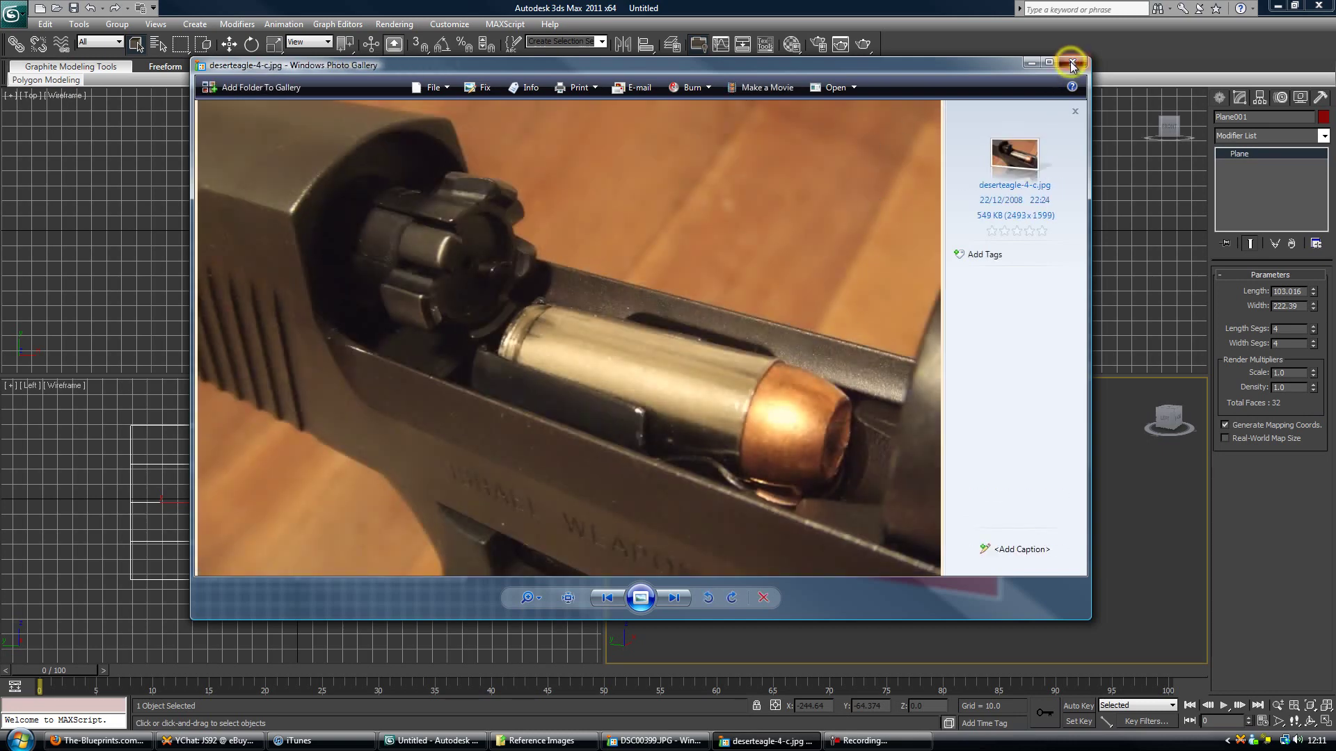
click(1072, 65)
Check the dimensions of Desert Eagle_Side.gif in the Reference Images folder and set the plane's width to 536 in 3ds Max.
click(543, 740)
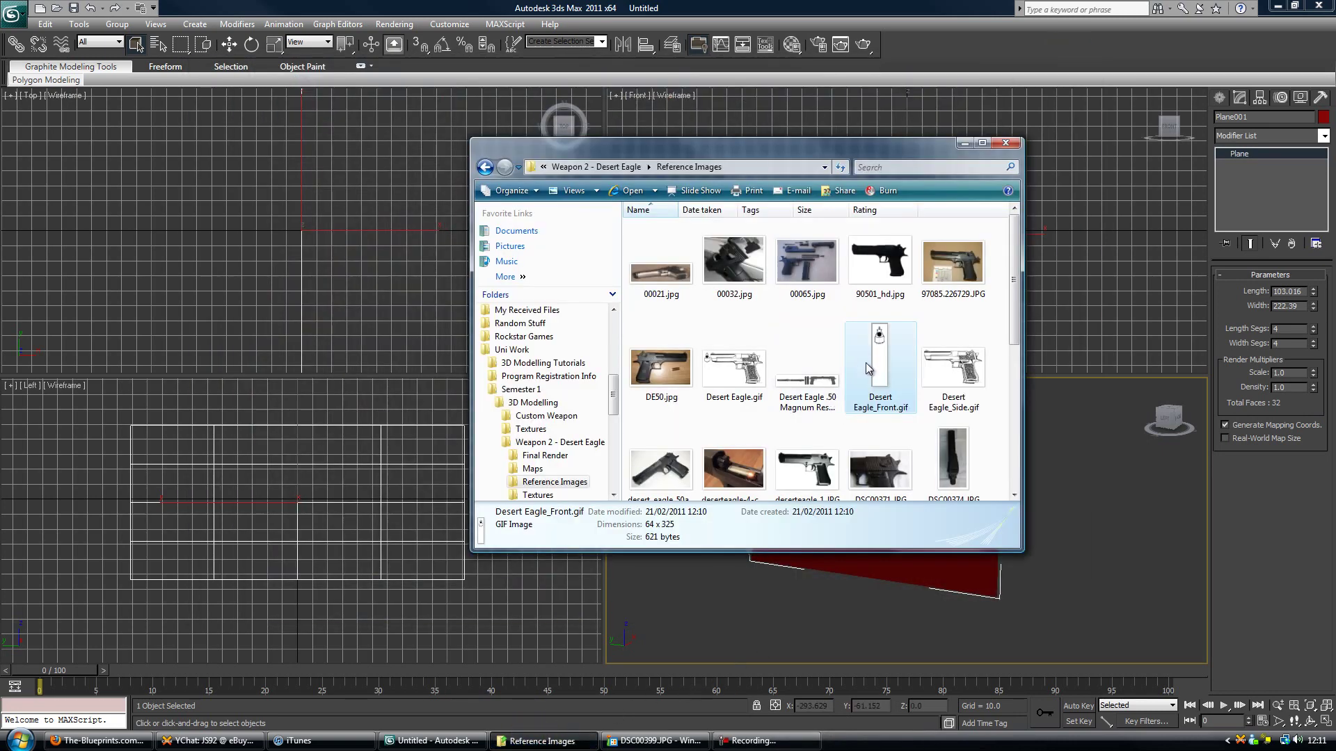
click(967, 372)
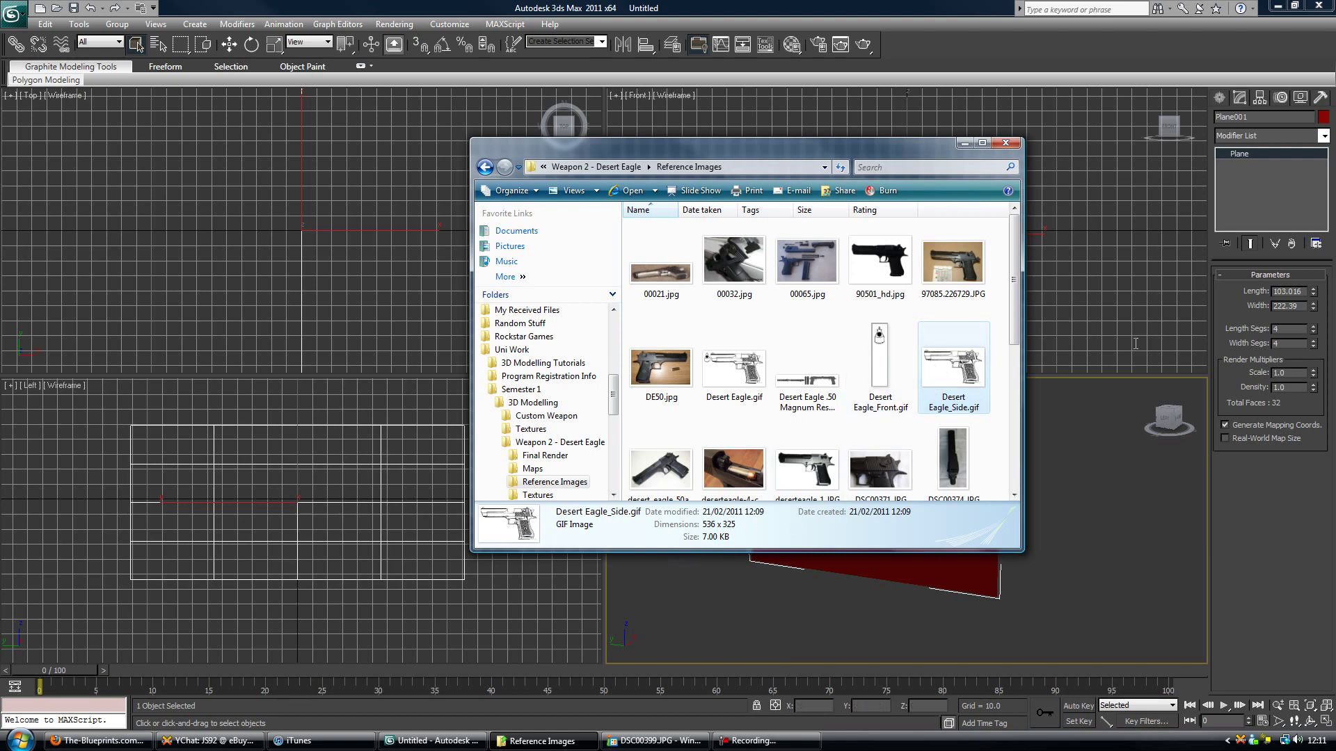
drag(1303, 311, 1267, 311)
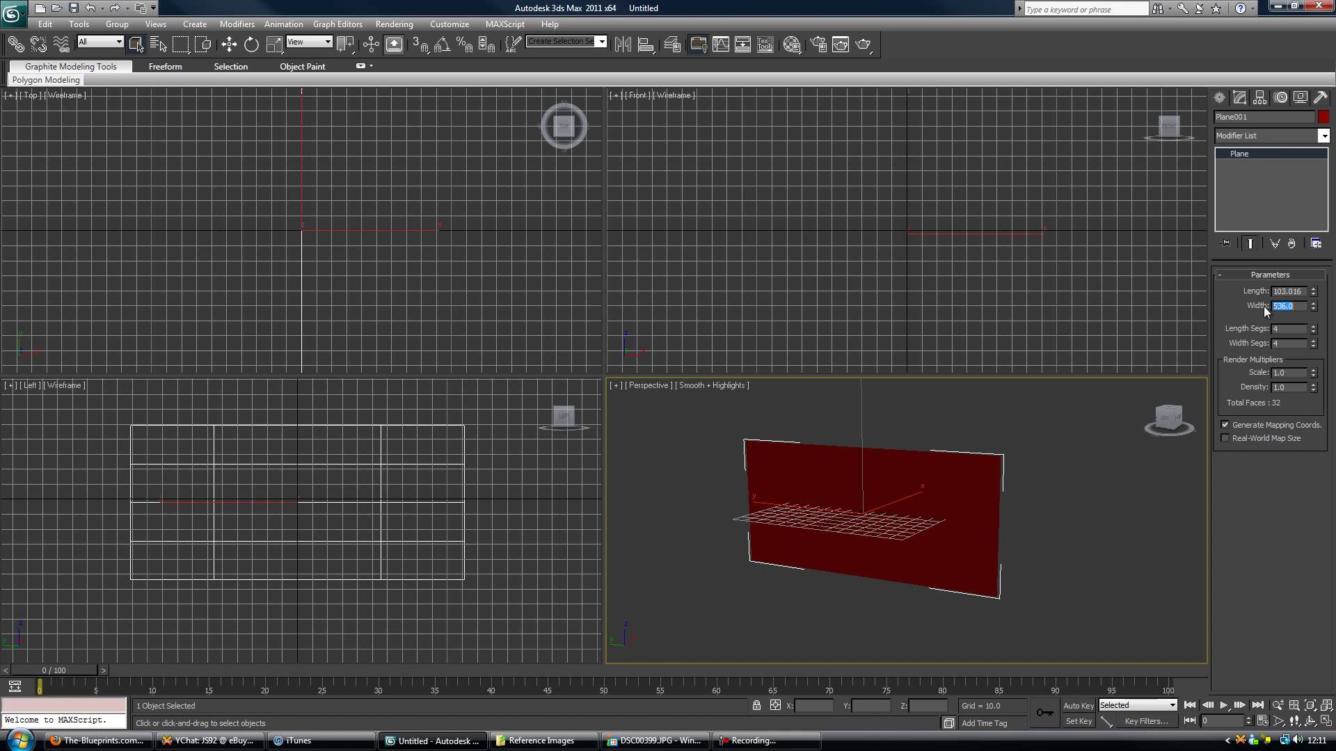
Recheck the dimensions of Desert Eagle_Side.gif in the Reference Images folder and set the plane's length to 325 in 3ds Max.
click(1299, 291)
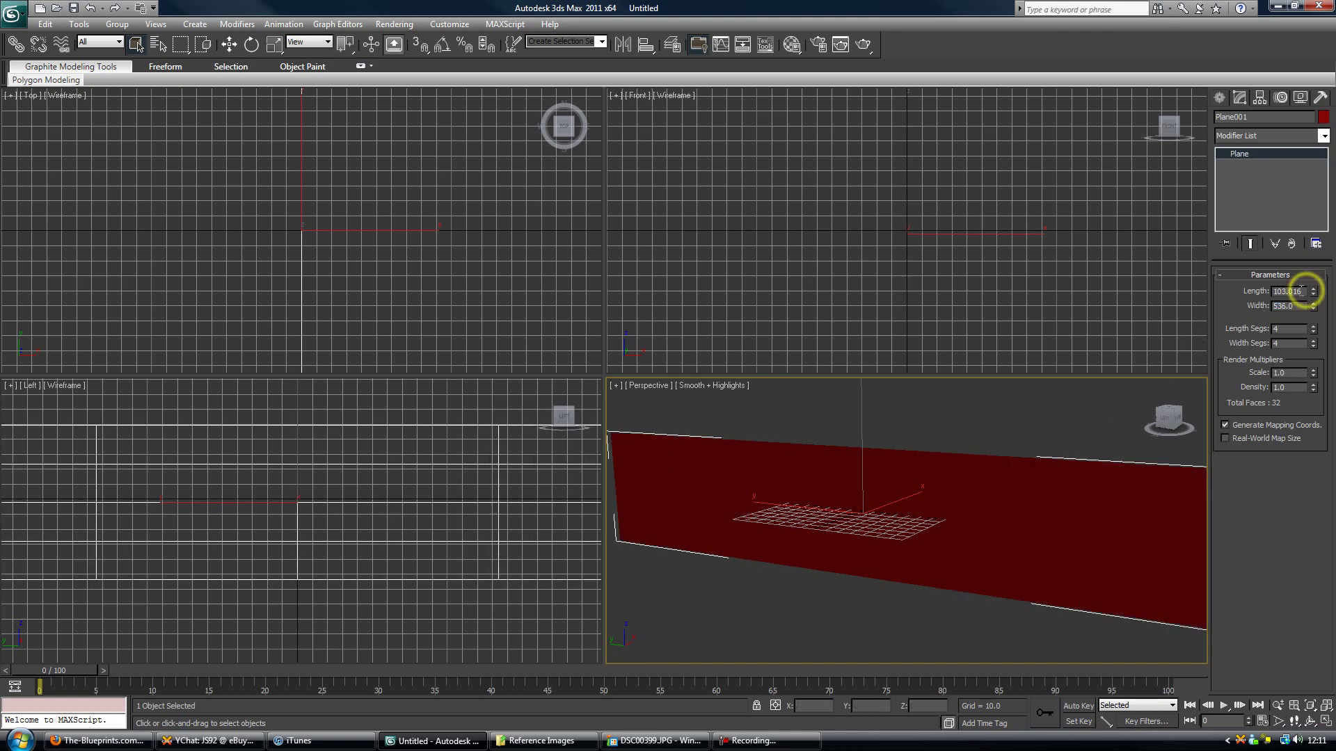
click(543, 741)
mouse_move(447, 742)
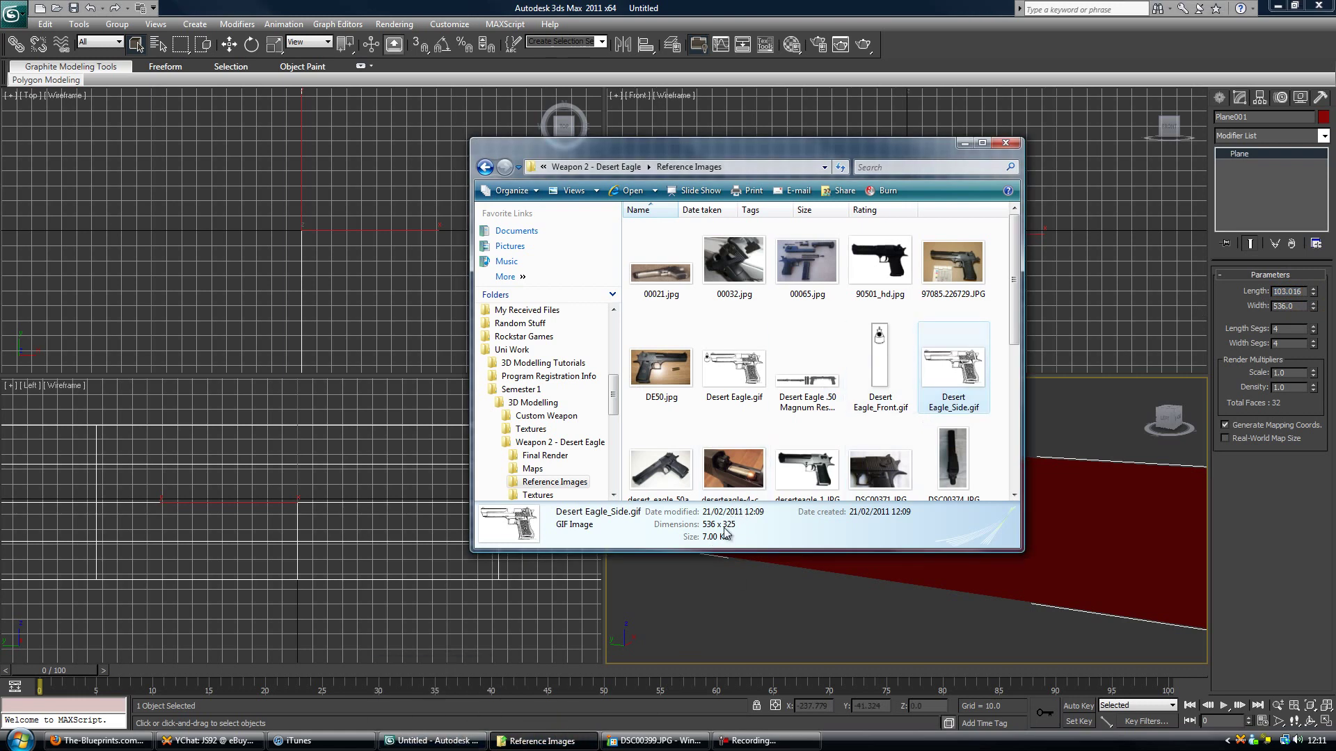
click(432, 741)
double_click(1293, 291)
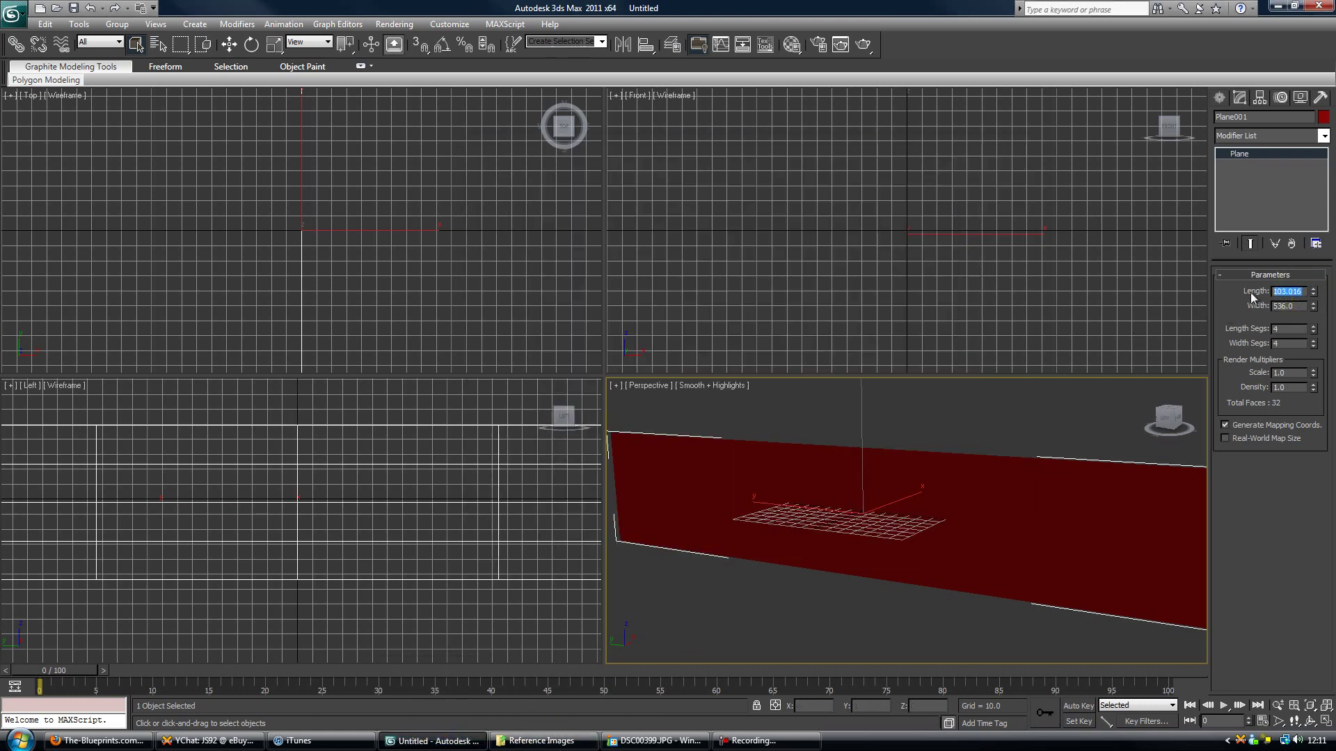
text(325)
key(Return)
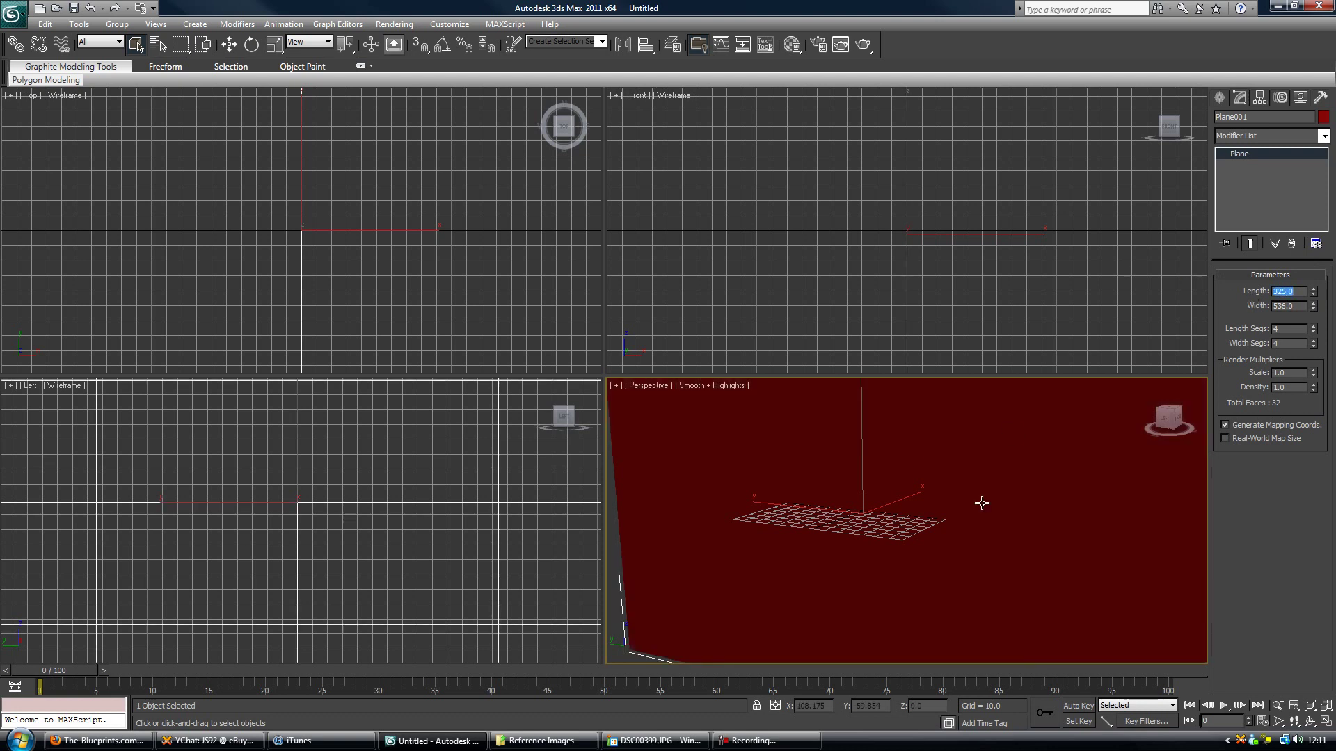
Hide the grid in the Perspective viewport with the whole resized plane in view.
scroll(933, 487, down, 5)
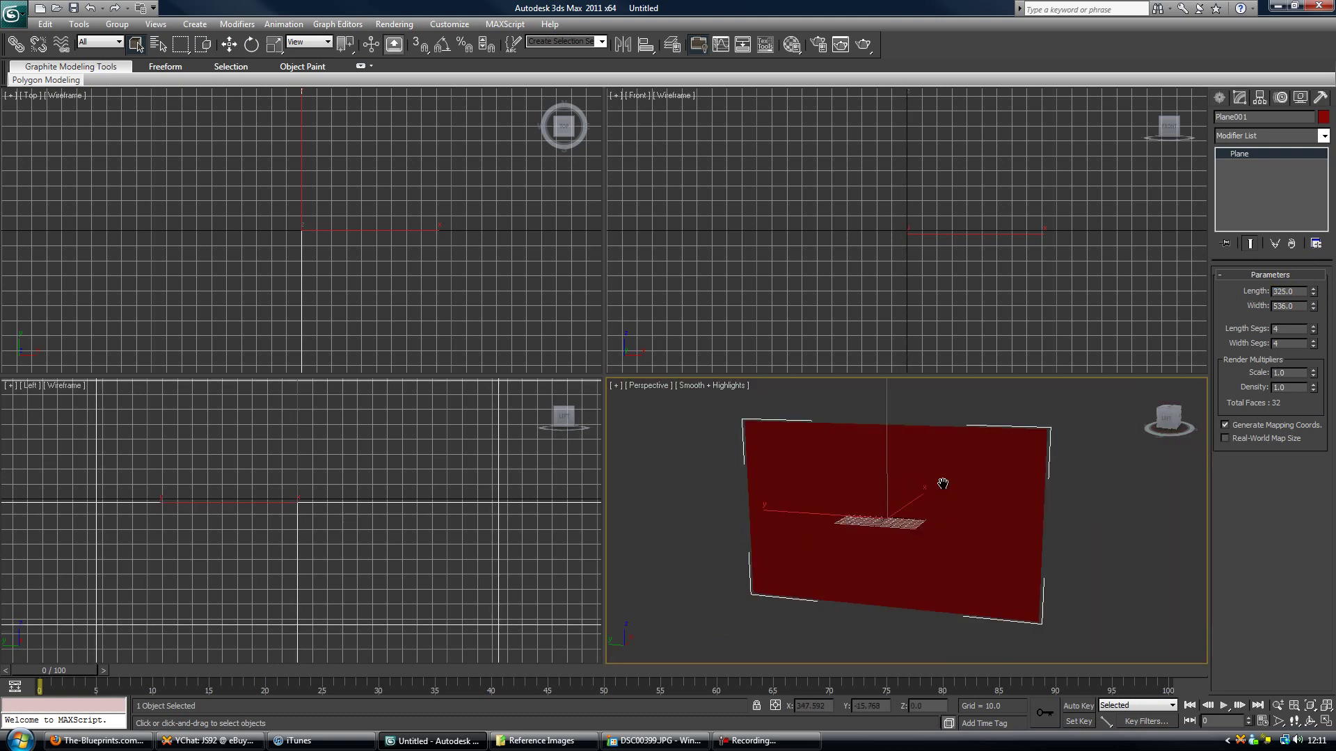
alt+middle_drag(881, 496, 940, 507)
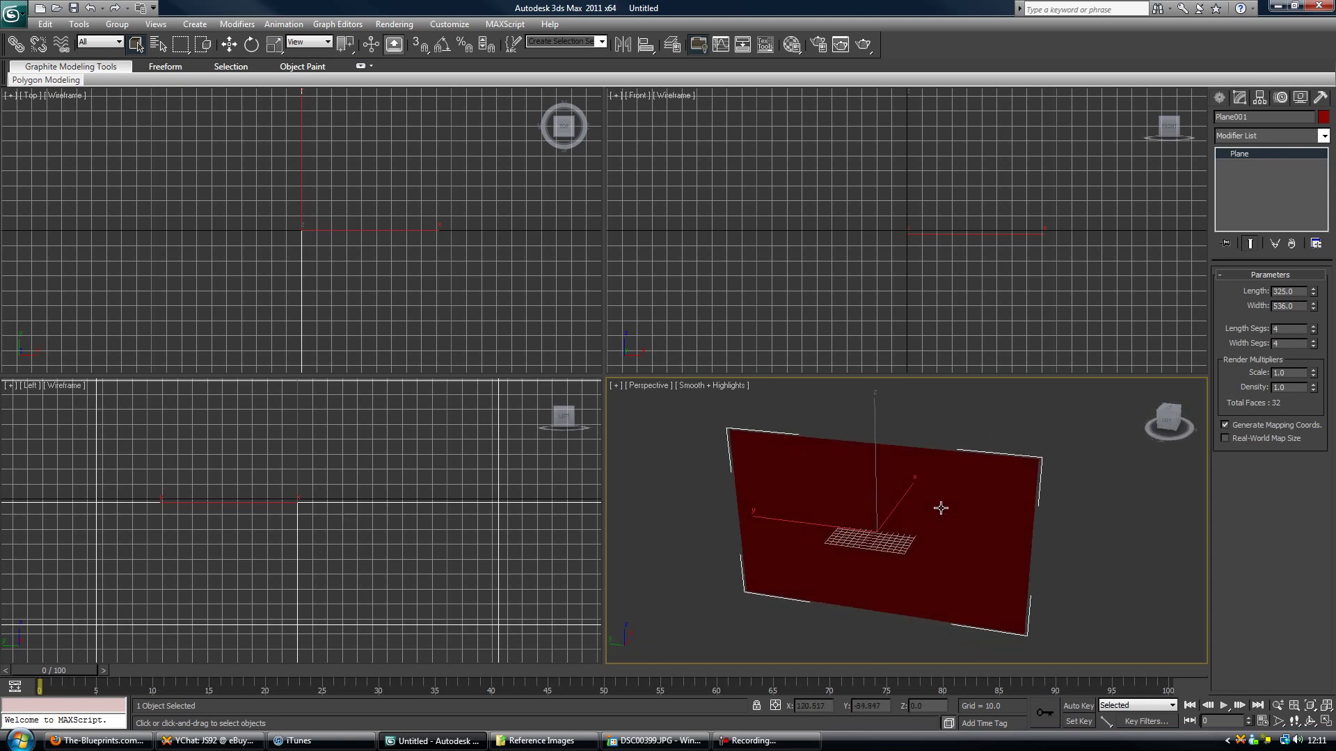
key(g)
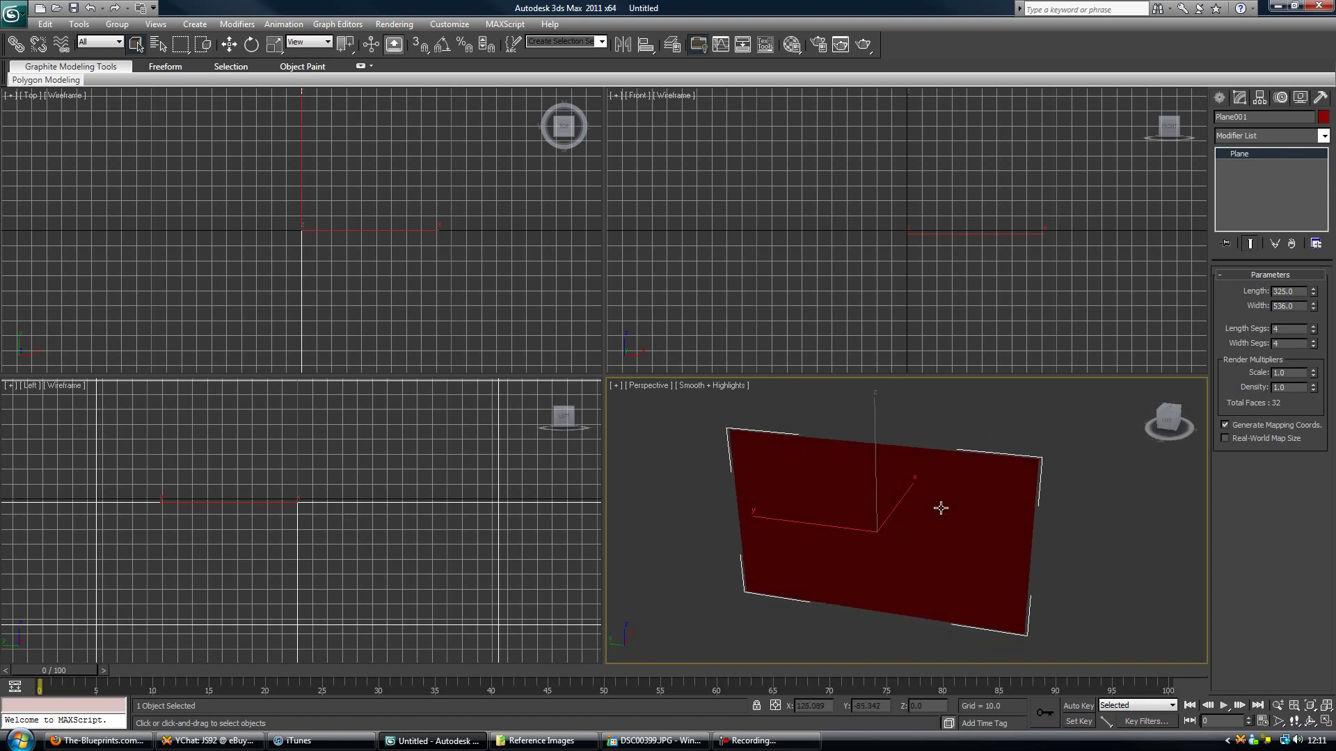
alt+middle_drag(962, 516, 927, 472)
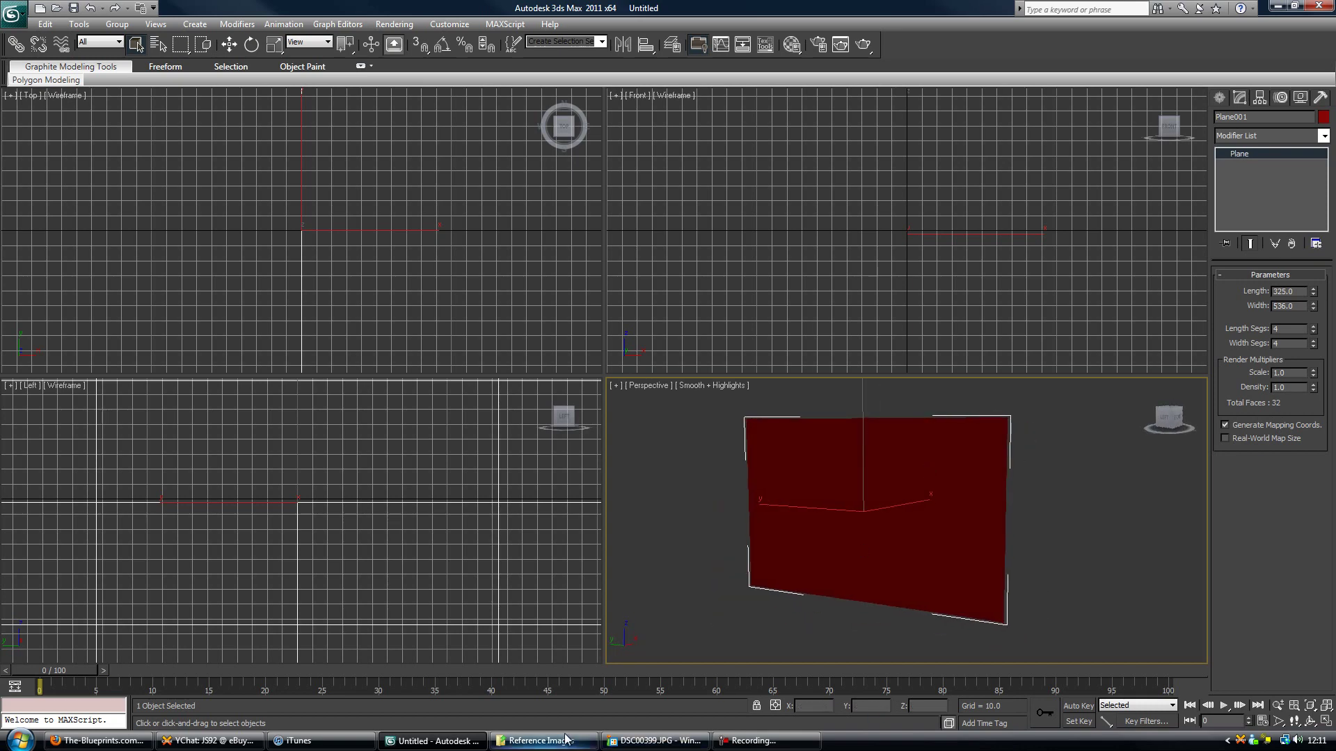
Apply Desert Eagle_Side.gif from the Reference Images folder to the plane in the Perspective viewport and check the dimensions of Desert Eagle_Front.gif.
click(543, 741)
drag(919, 157, 560, 138)
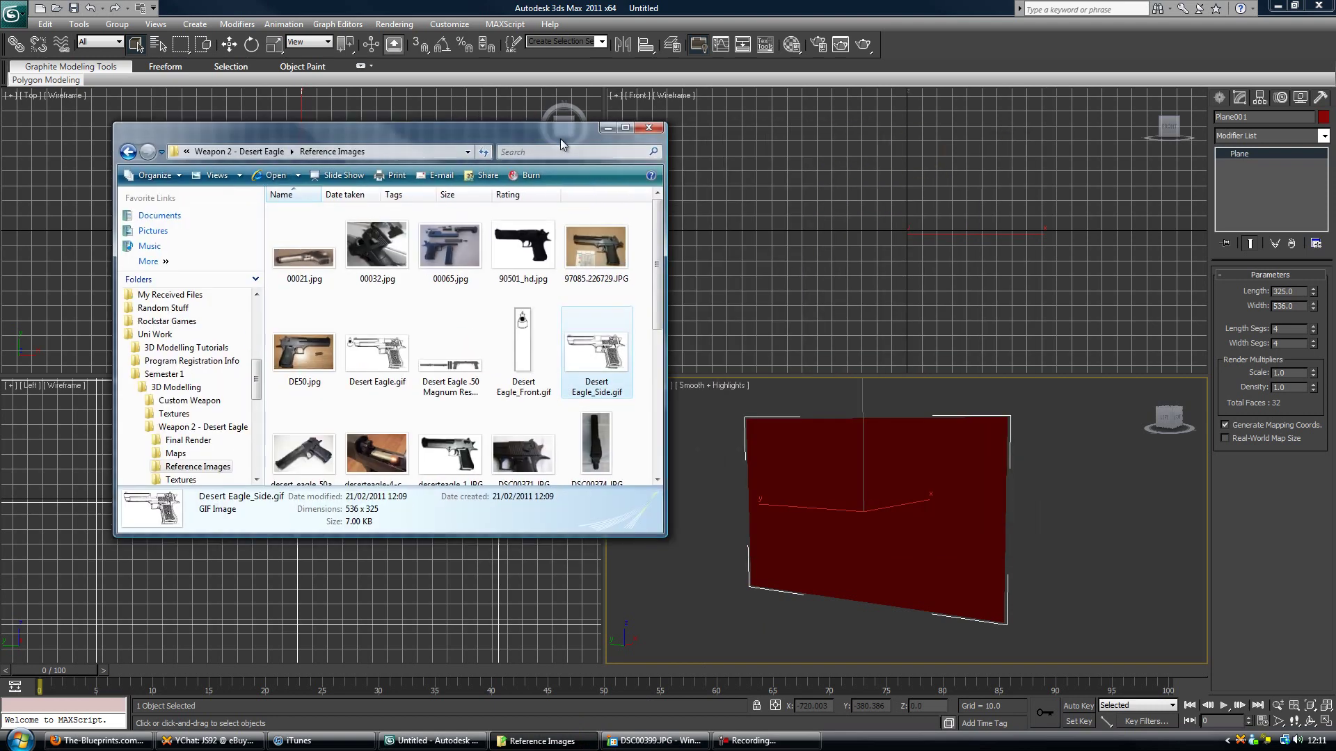
drag(807, 481, 883, 439)
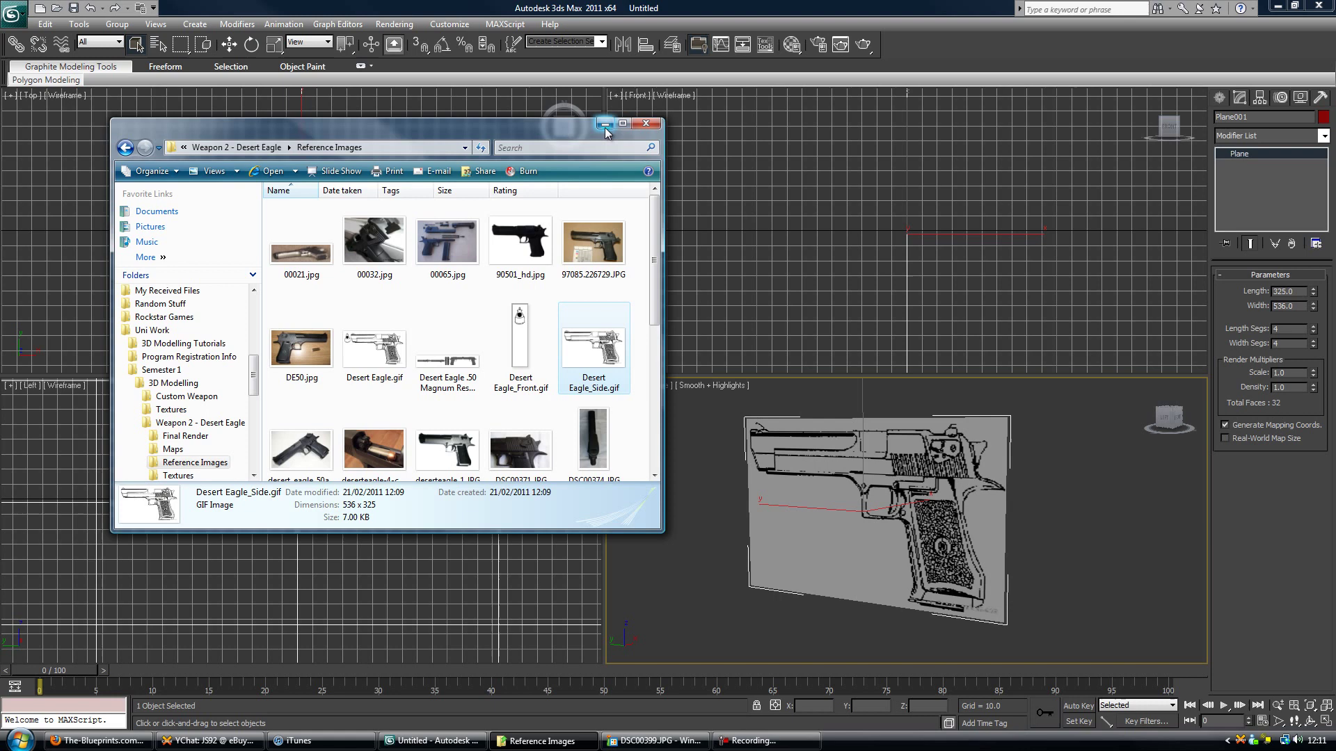
click(548, 352)
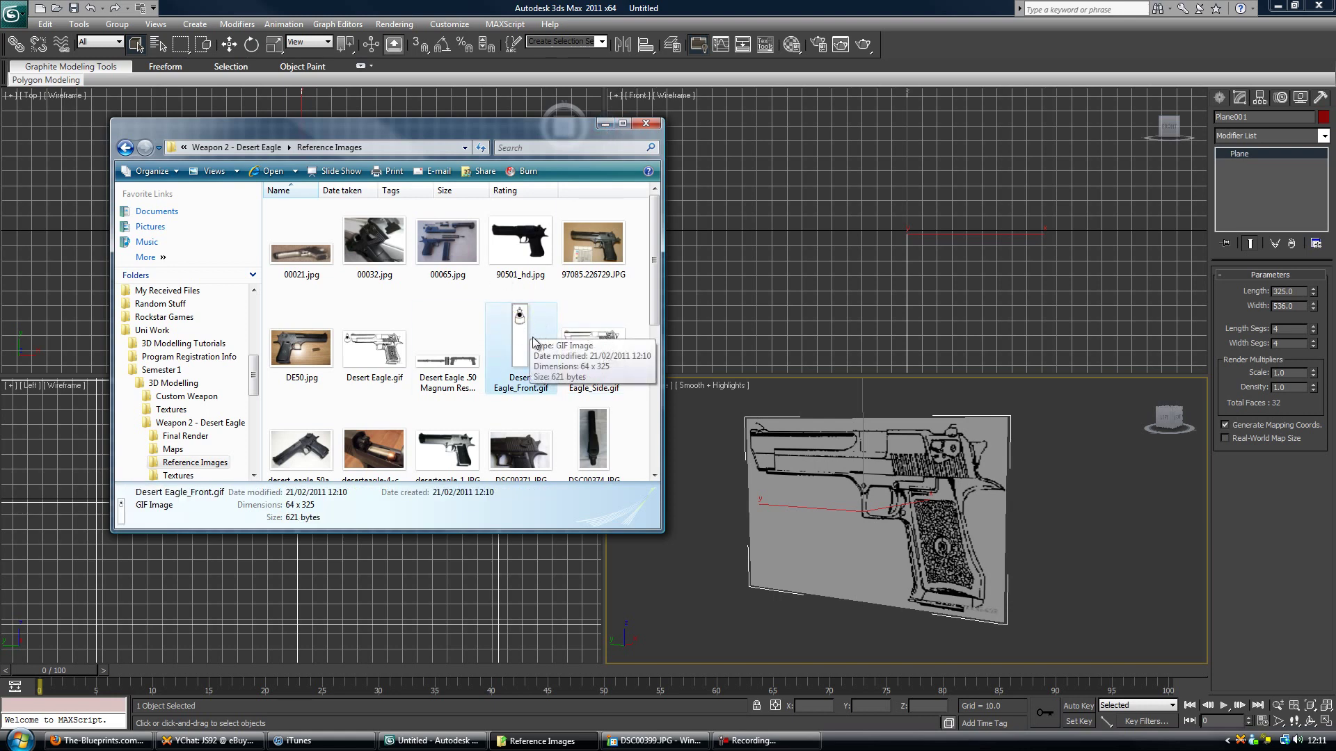
click(605, 123)
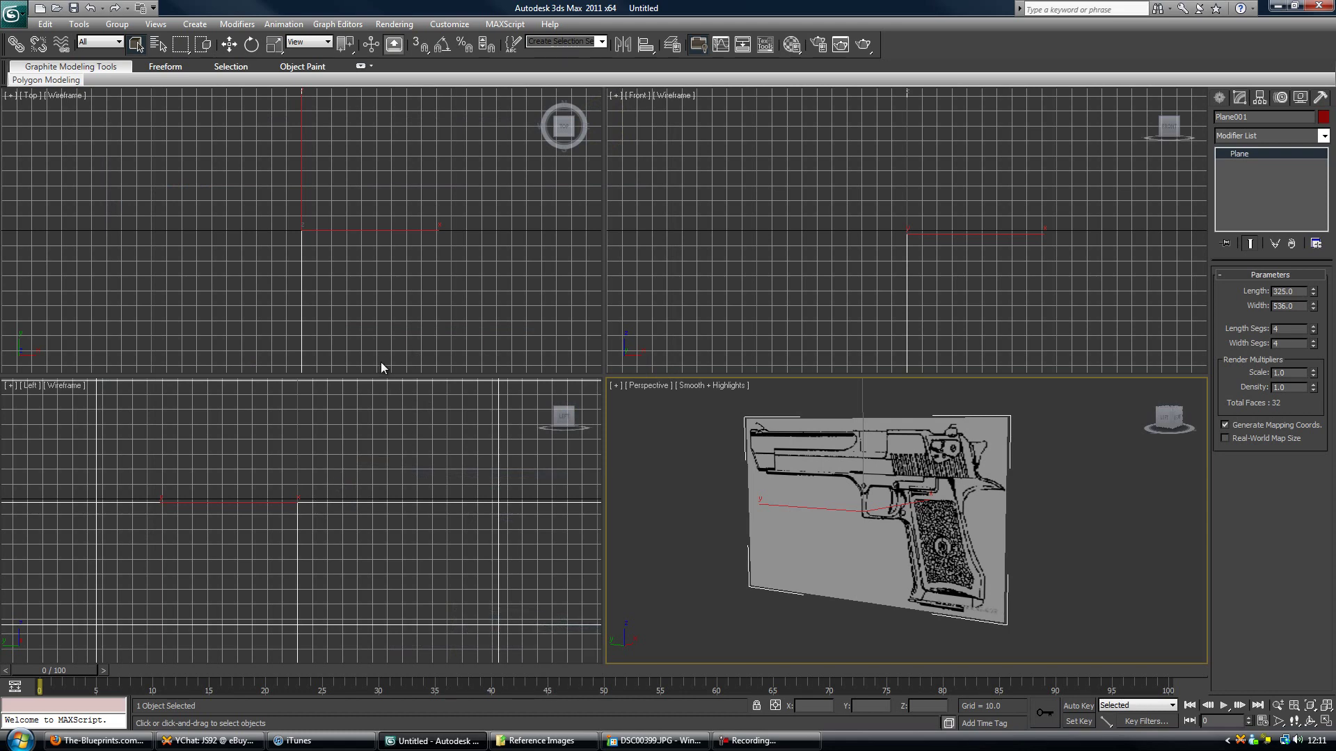
Examine the placement of the side-view reference plane in the Left, Front, Top and Perspective viewports.
scroll(327, 474, down, 10)
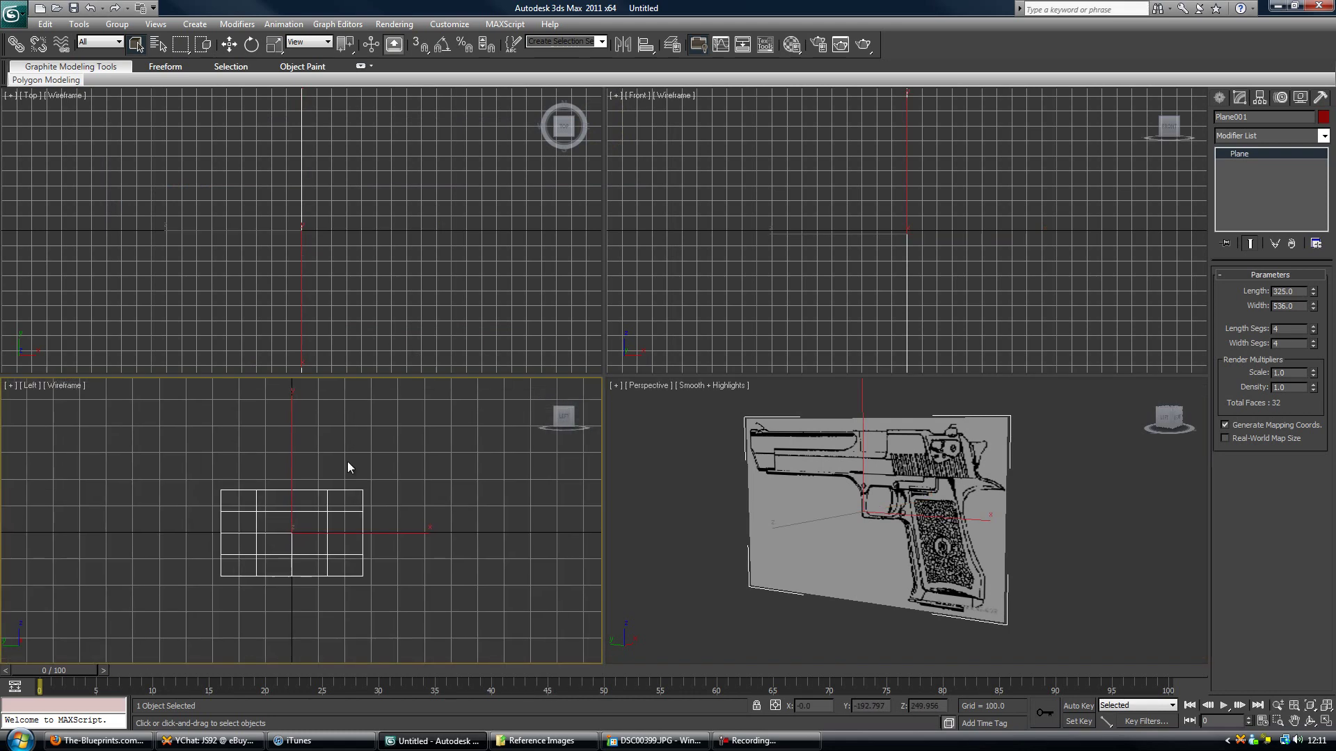
scroll(348, 468, up, 3)
scroll(317, 309, up, 5)
middle_drag(699, 230, 689, 226)
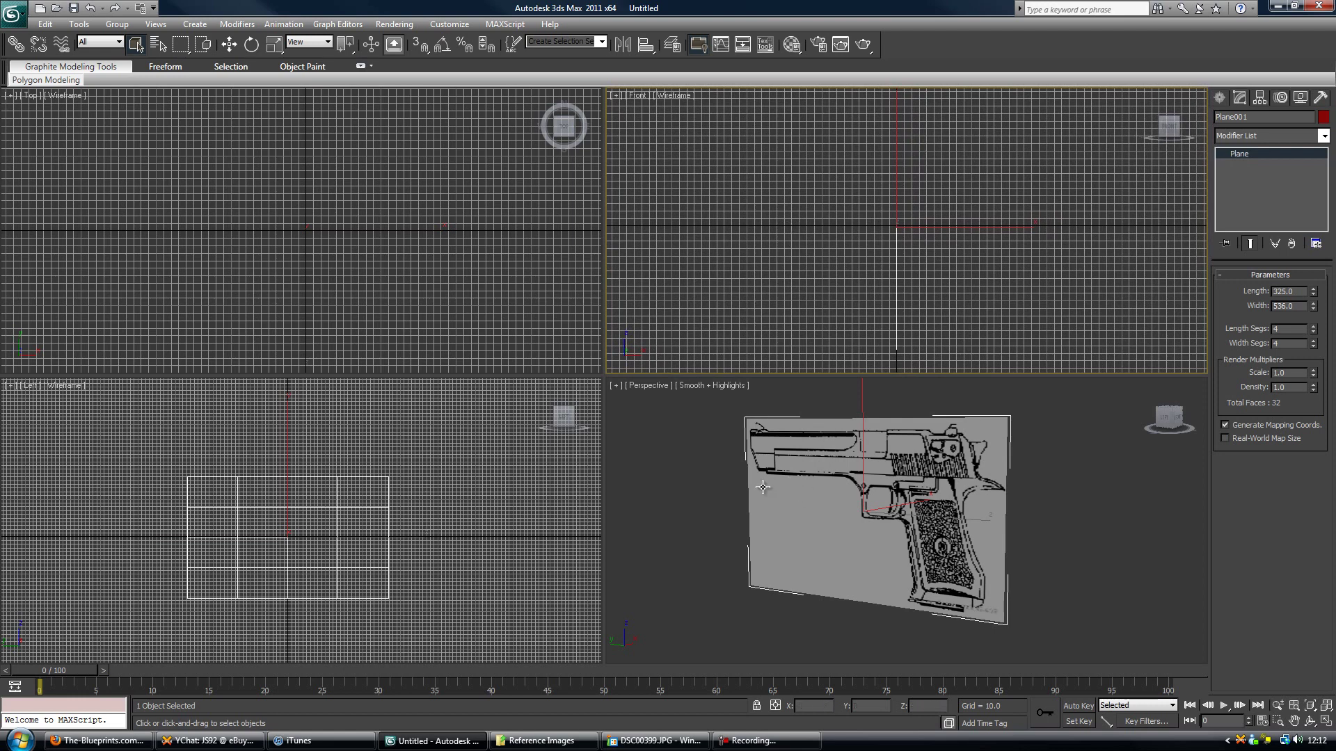
scroll(282, 236, up, 3)
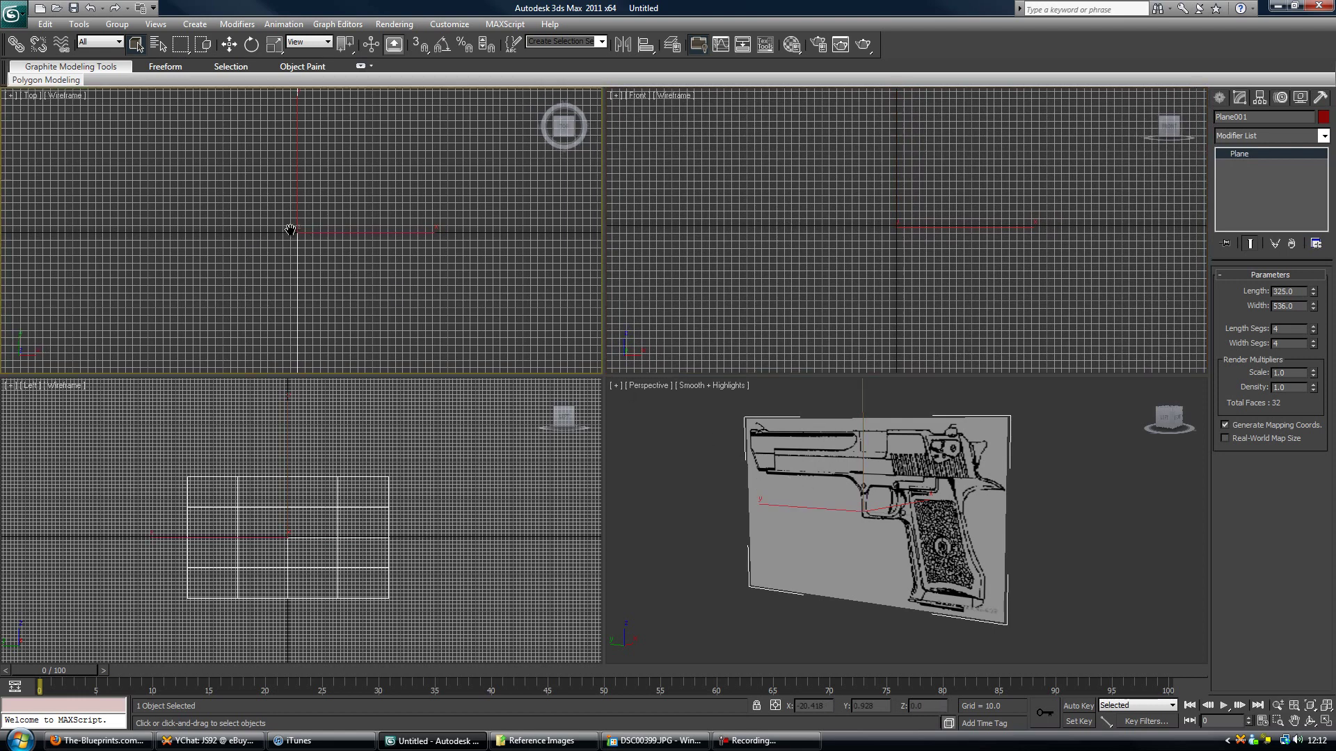
scroll(324, 231, up, 3)
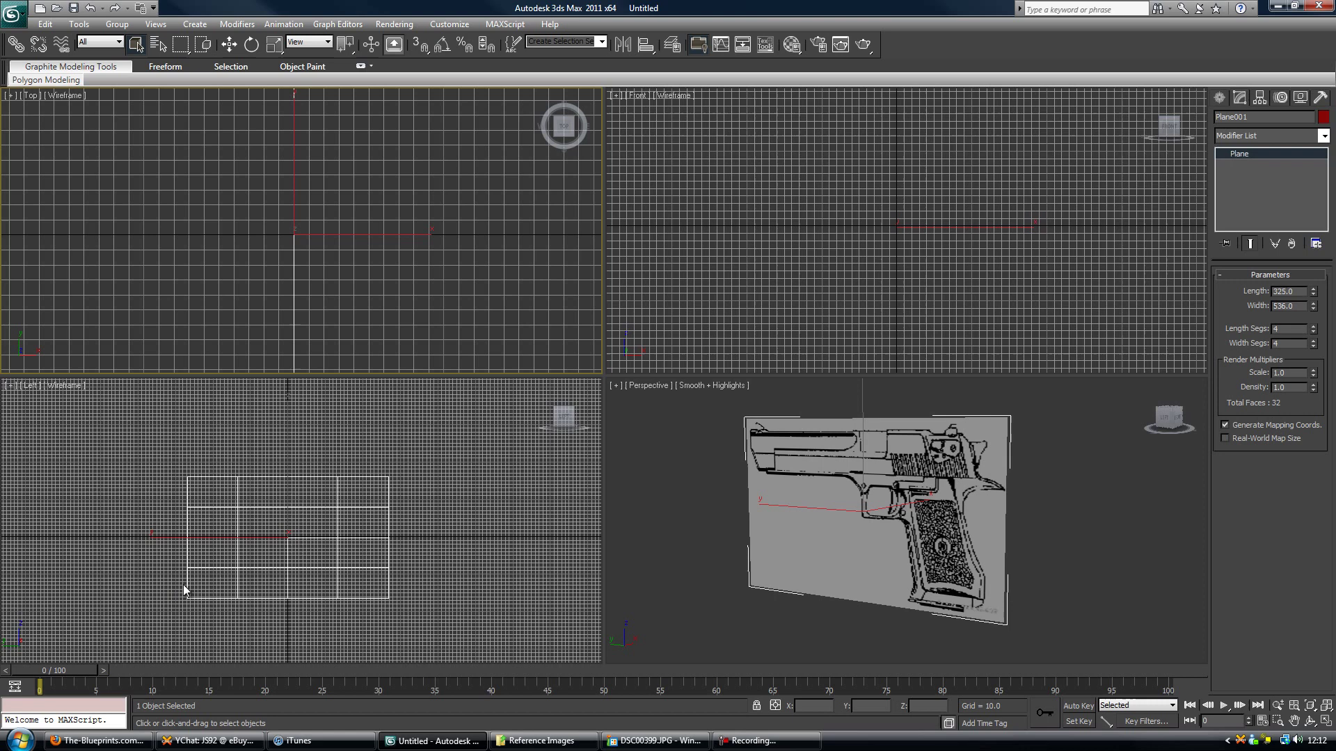
alt+middle_drag(762, 507, 814, 508)
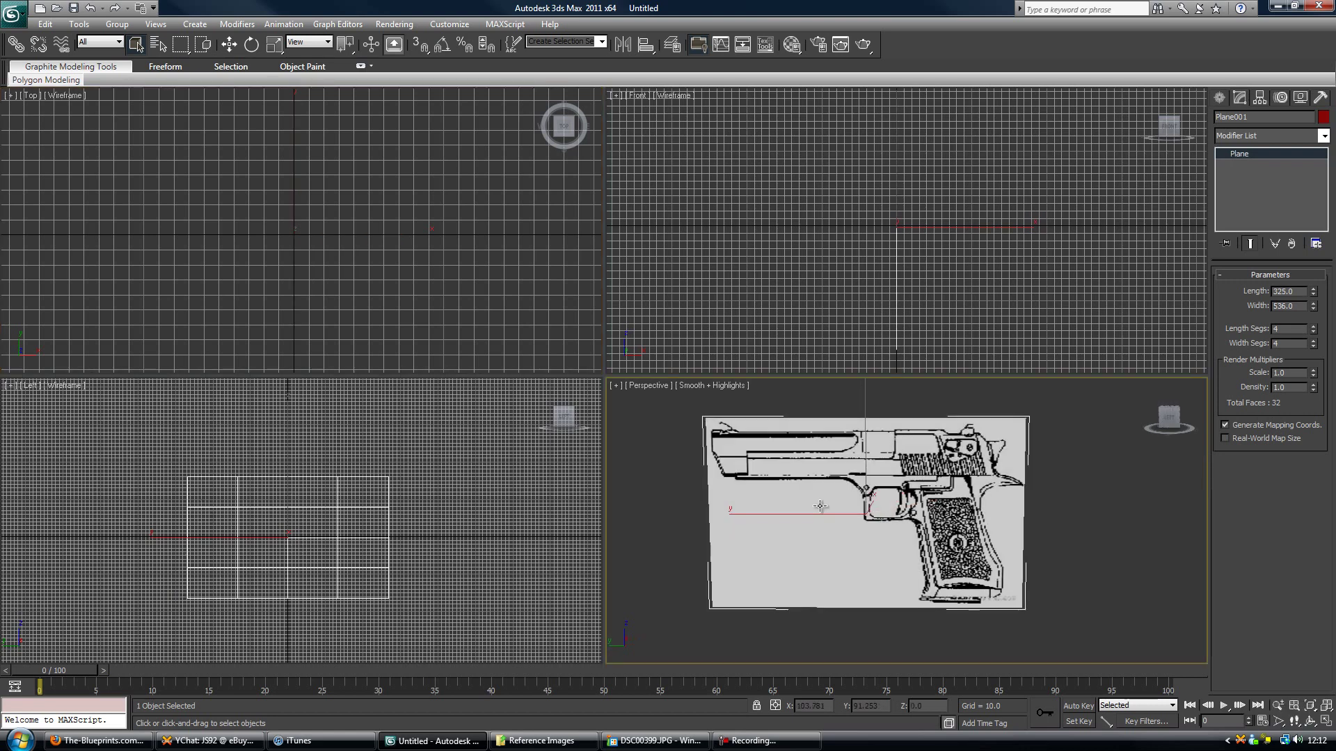
middle_drag(932, 275, 873, 285)
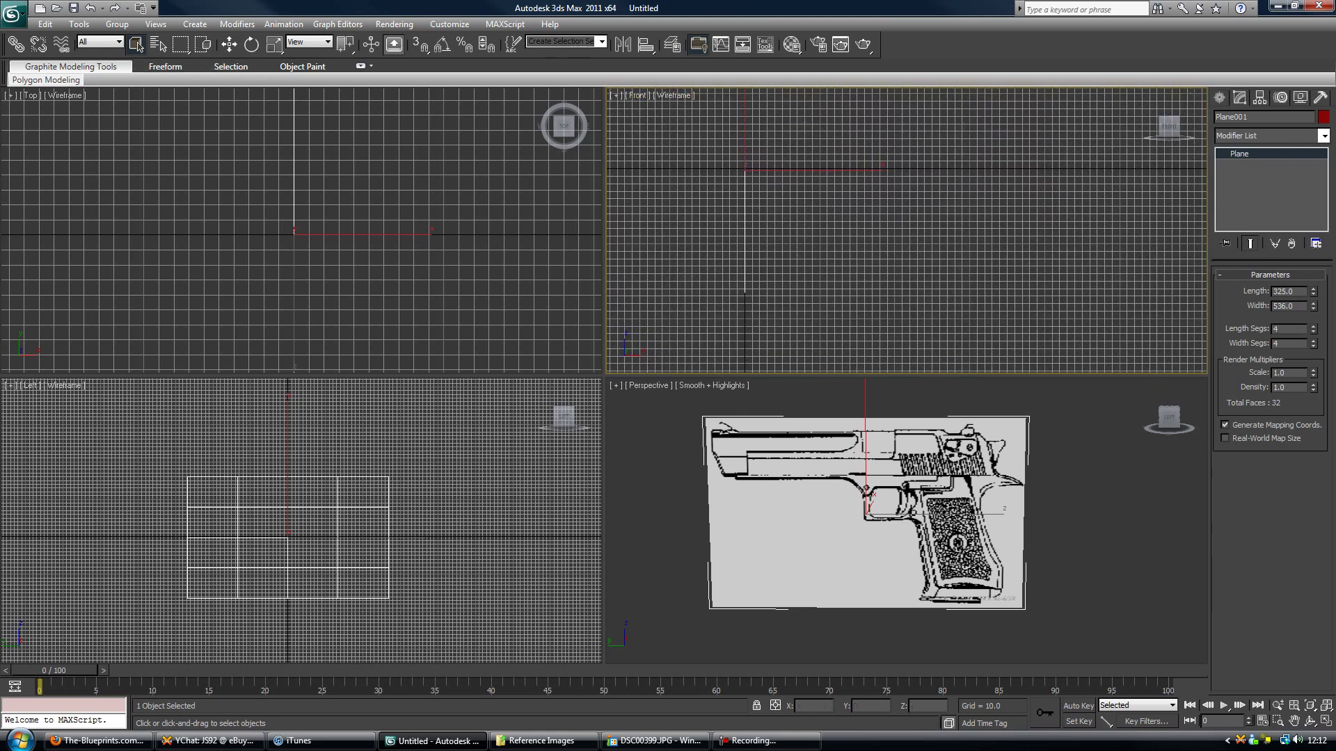
click(1219, 99)
click(1291, 245)
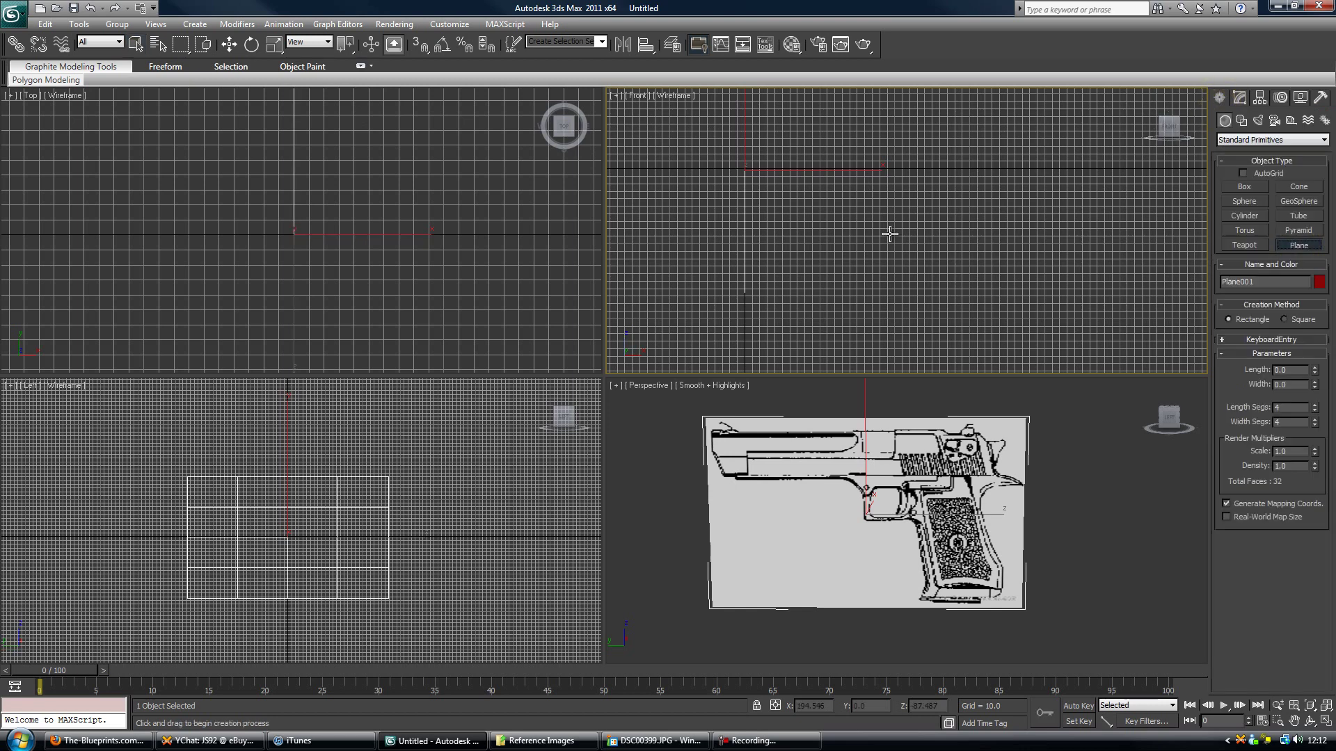
drag(758, 293, 792, 293)
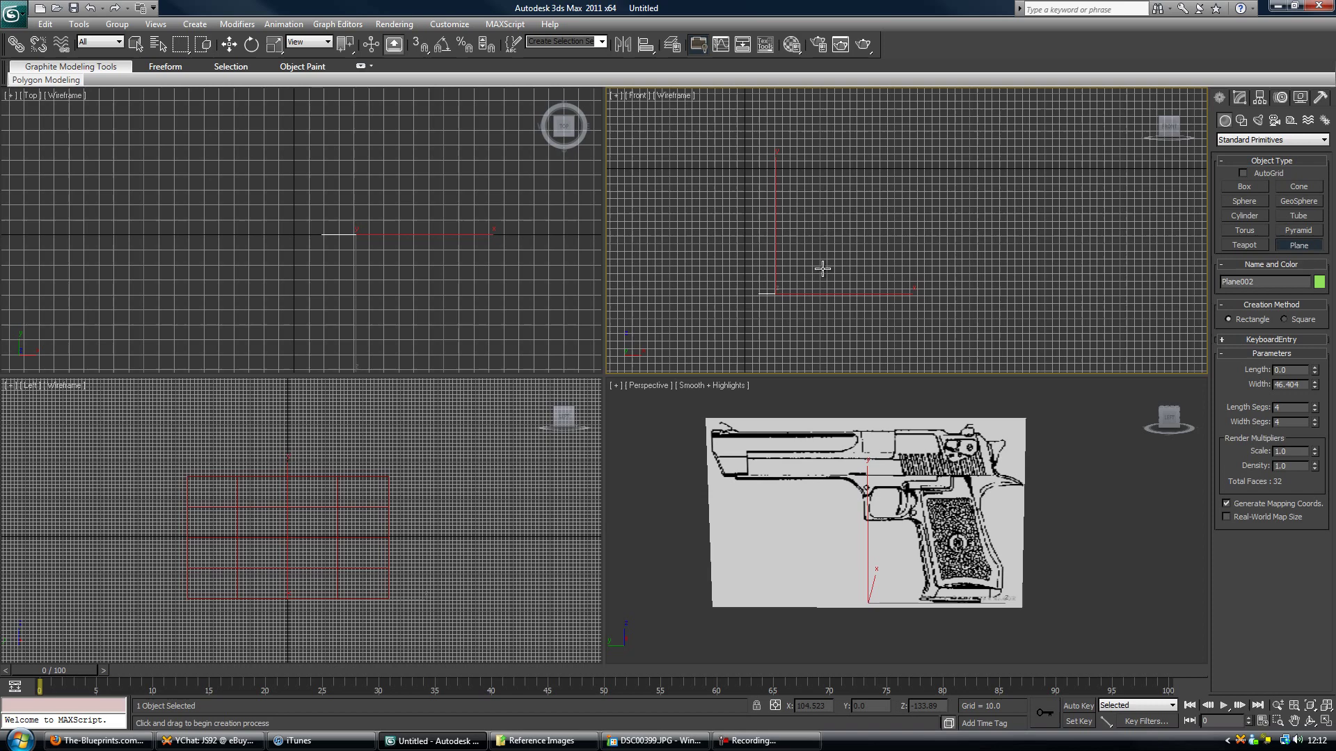
click(1240, 98)
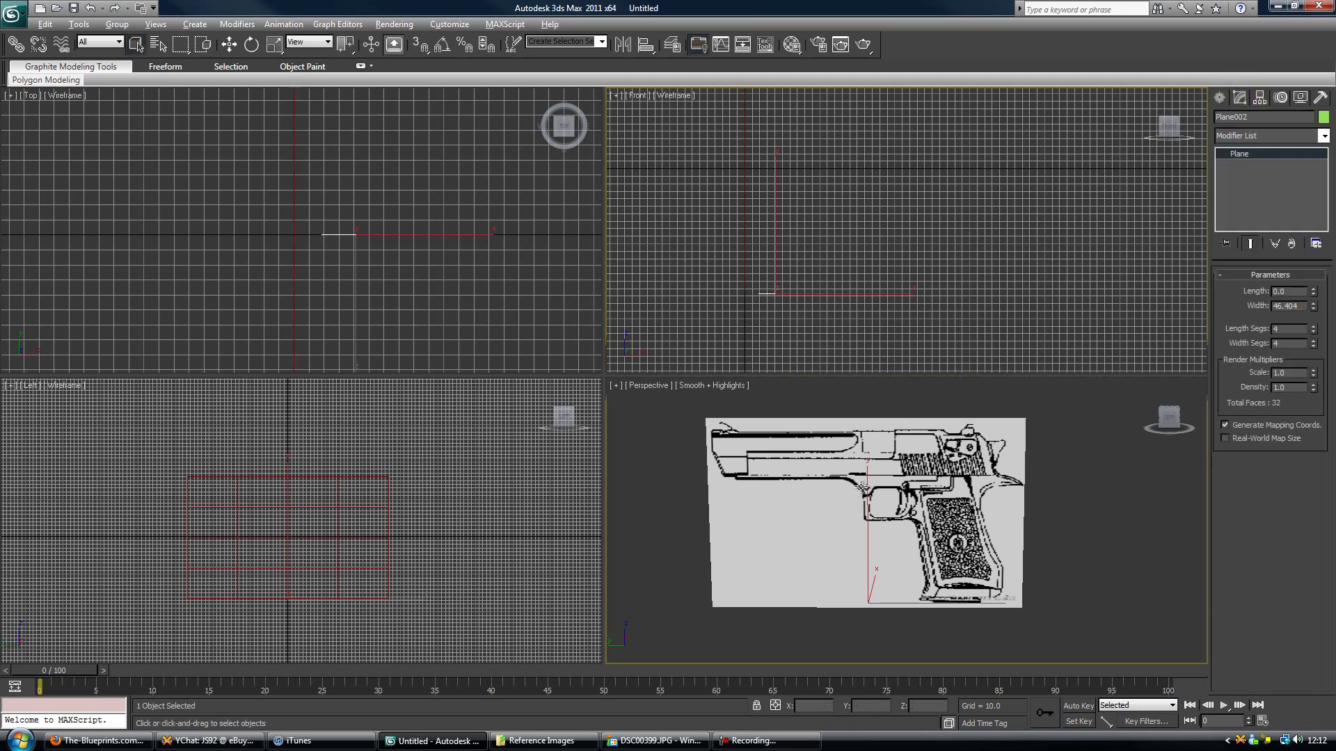
alt+middle_drag(774, 509, 832, 497)
click(811, 332)
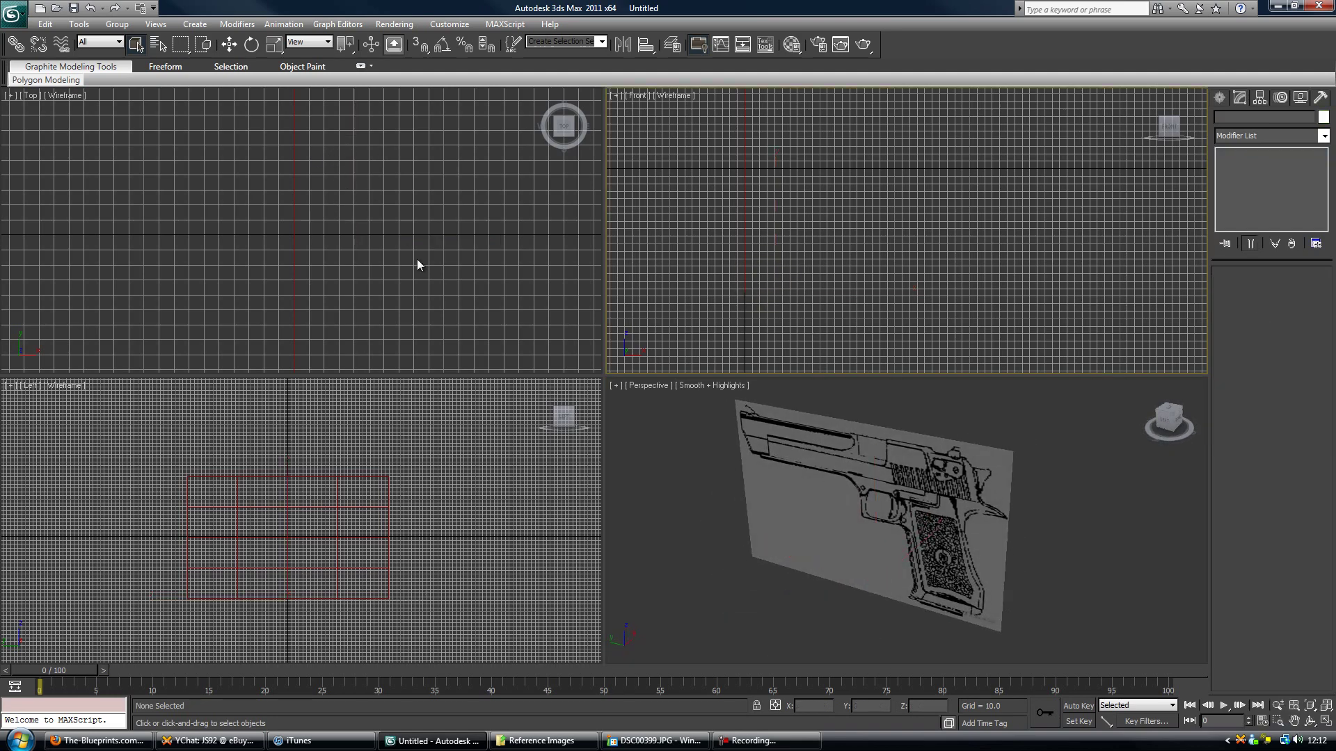
Create a second plane about 330 by 102 units in the Front viewport, just beside the edge-on side-view plane.
scroll(366, 236, down, 6)
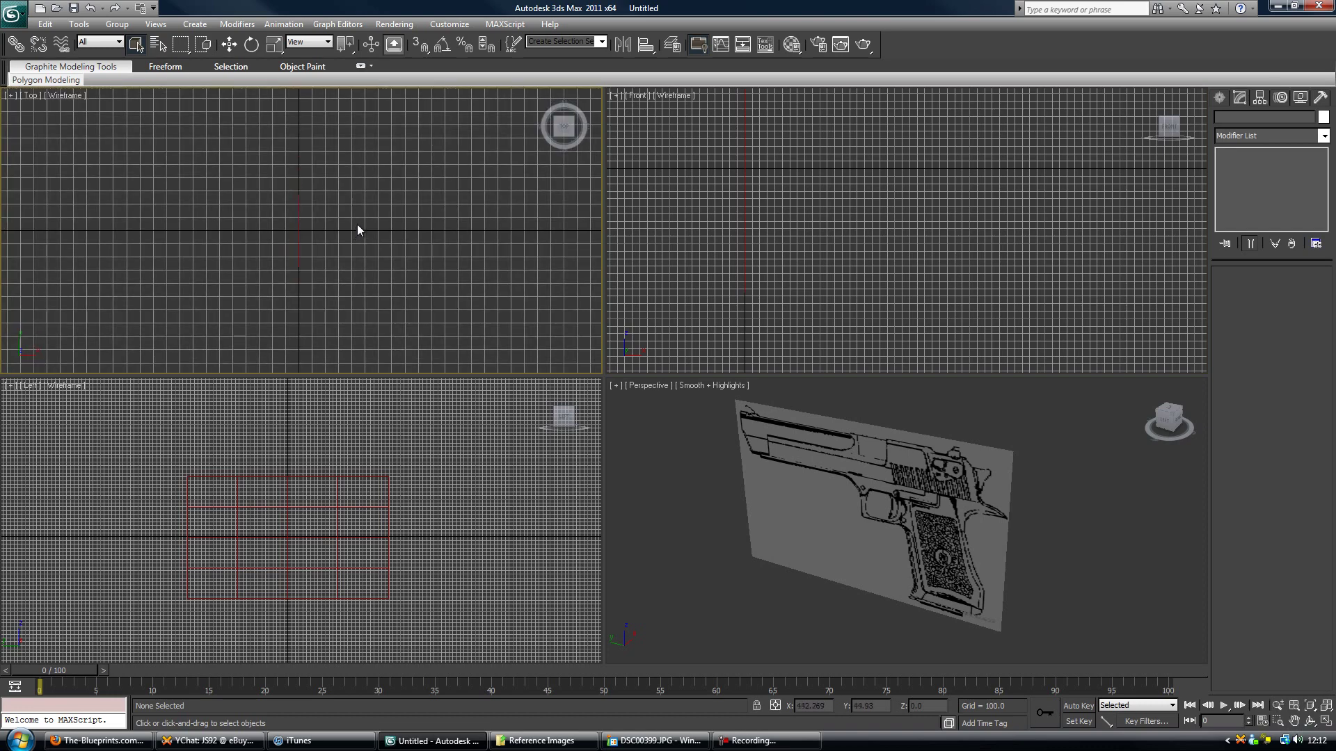
middle_drag(358, 225, 347, 223)
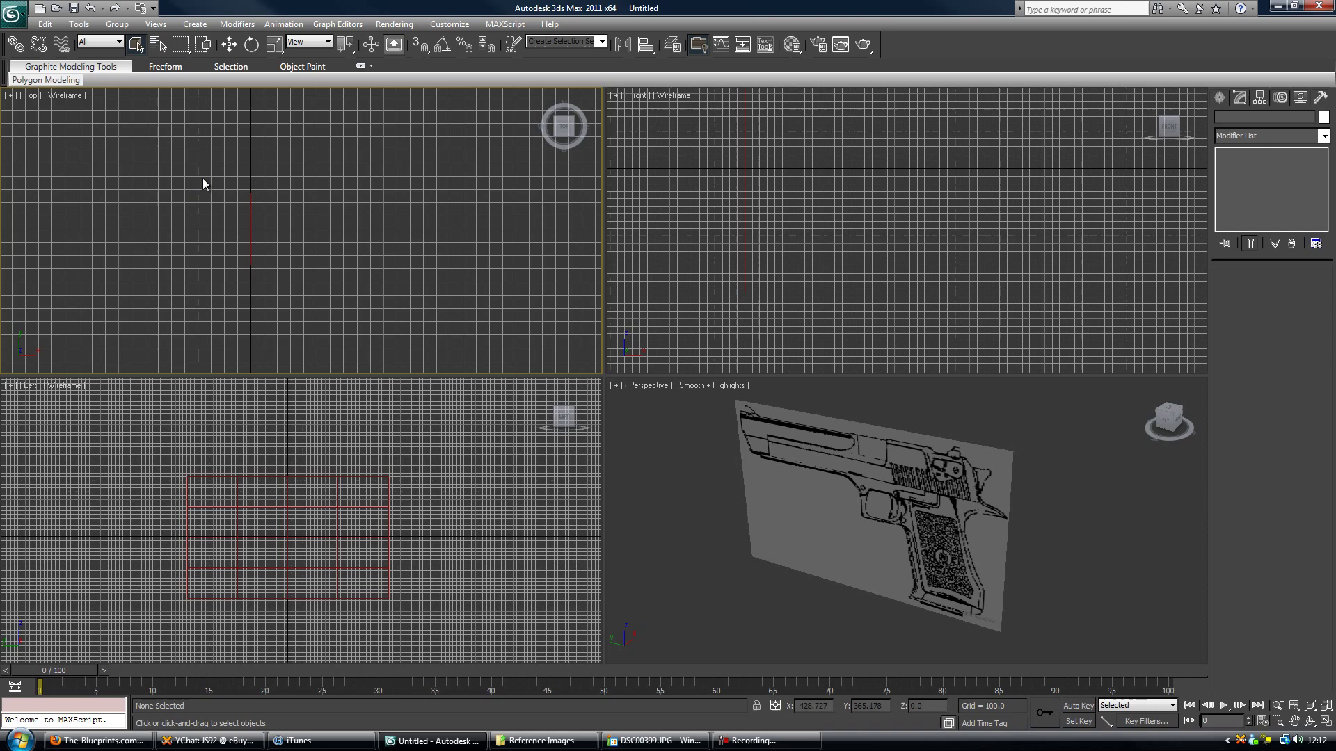
click(638, 96)
click(636, 95)
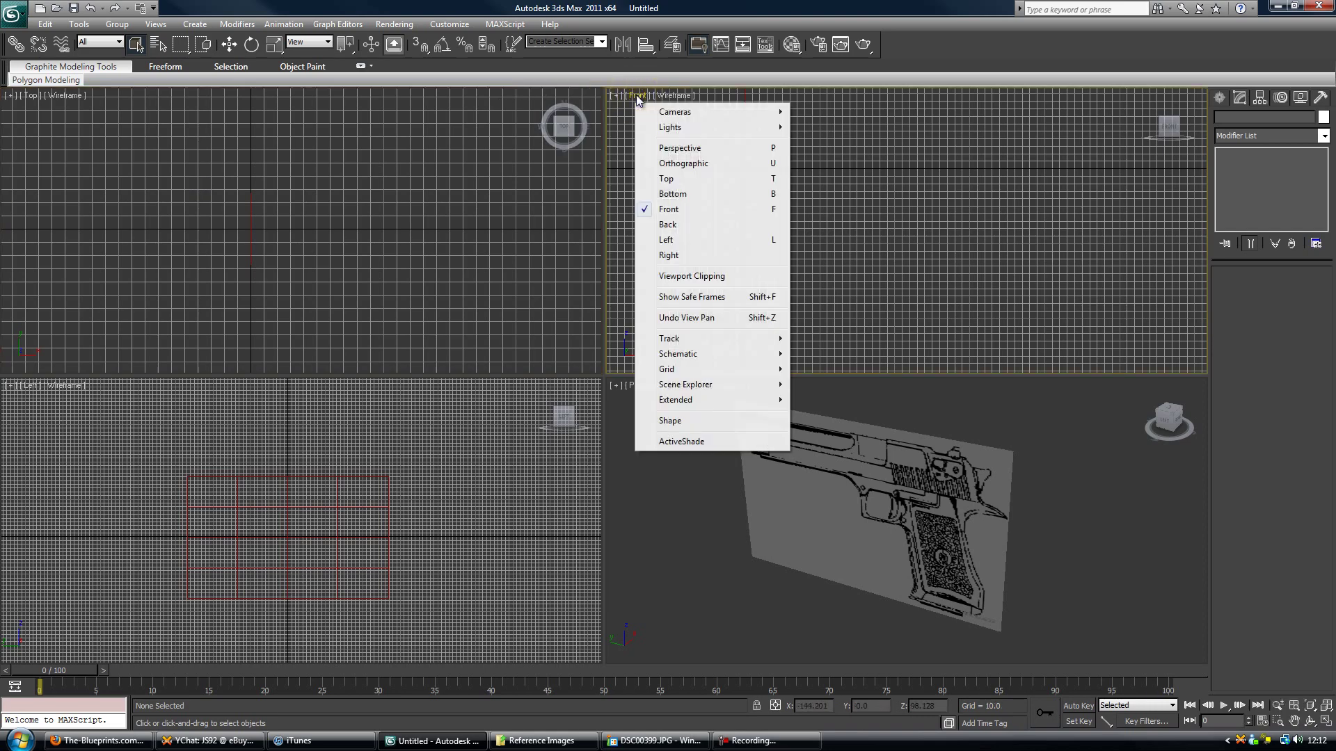
click(687, 317)
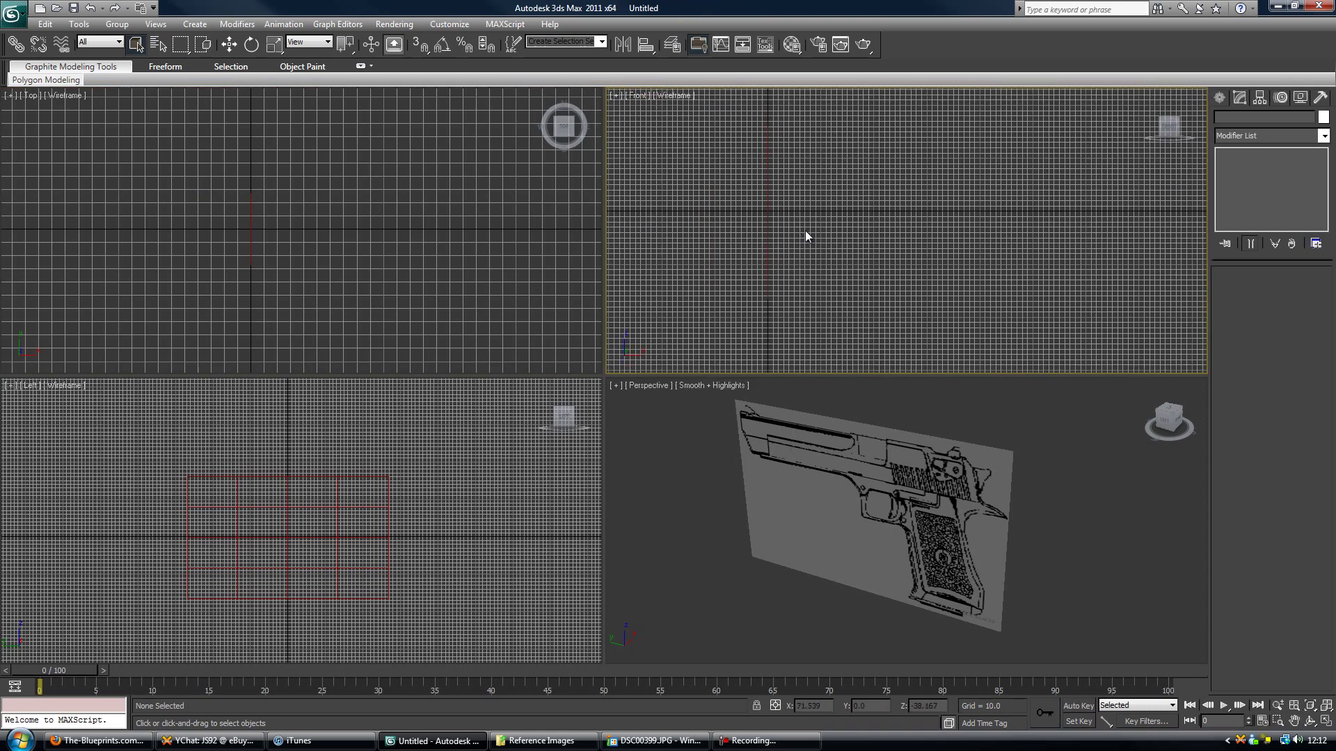
middle_drag(804, 231, 741, 233)
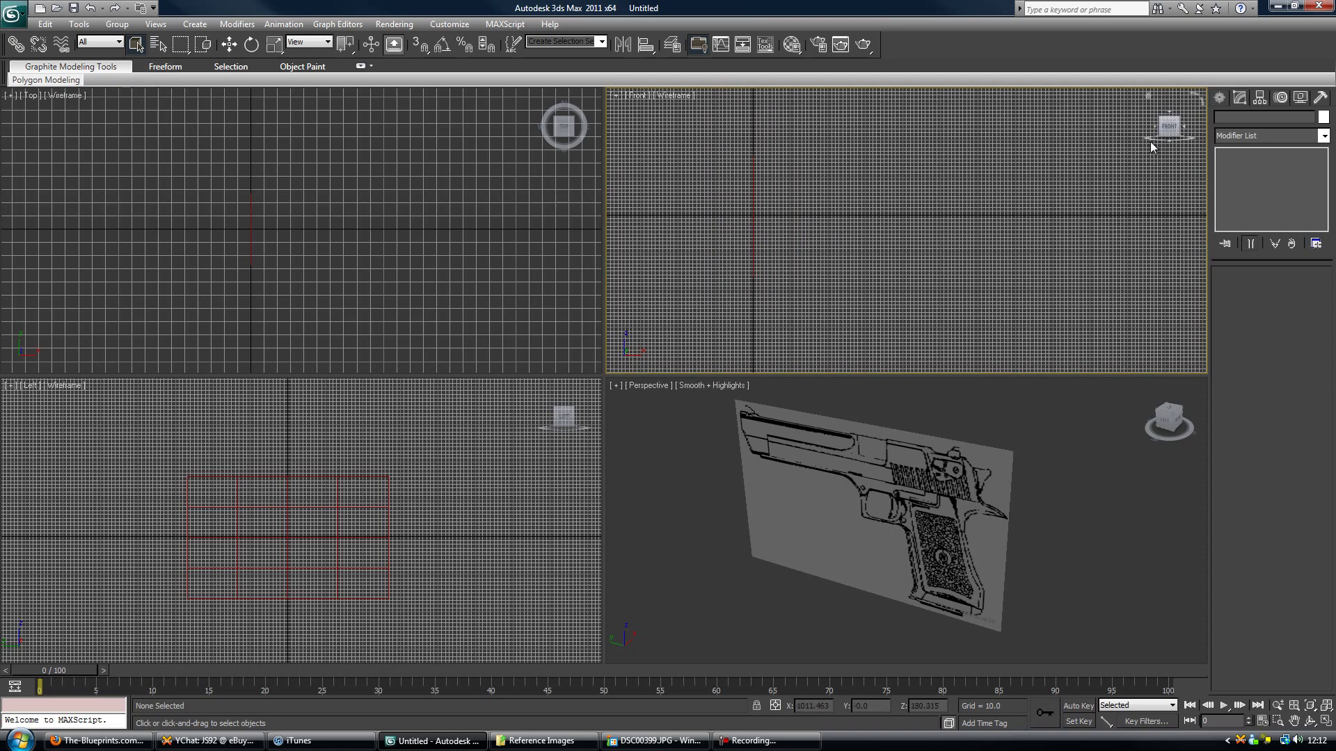
click(1220, 98)
click(1306, 247)
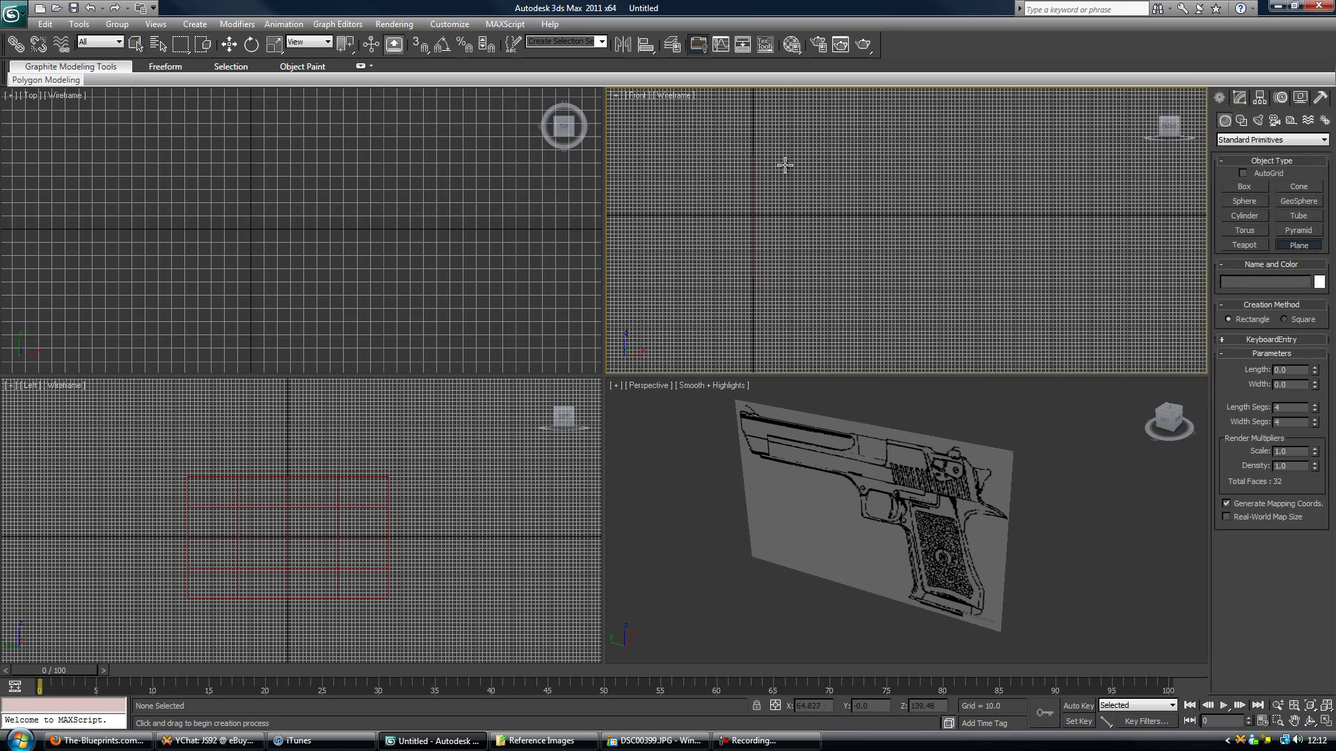
drag(774, 156, 811, 281)
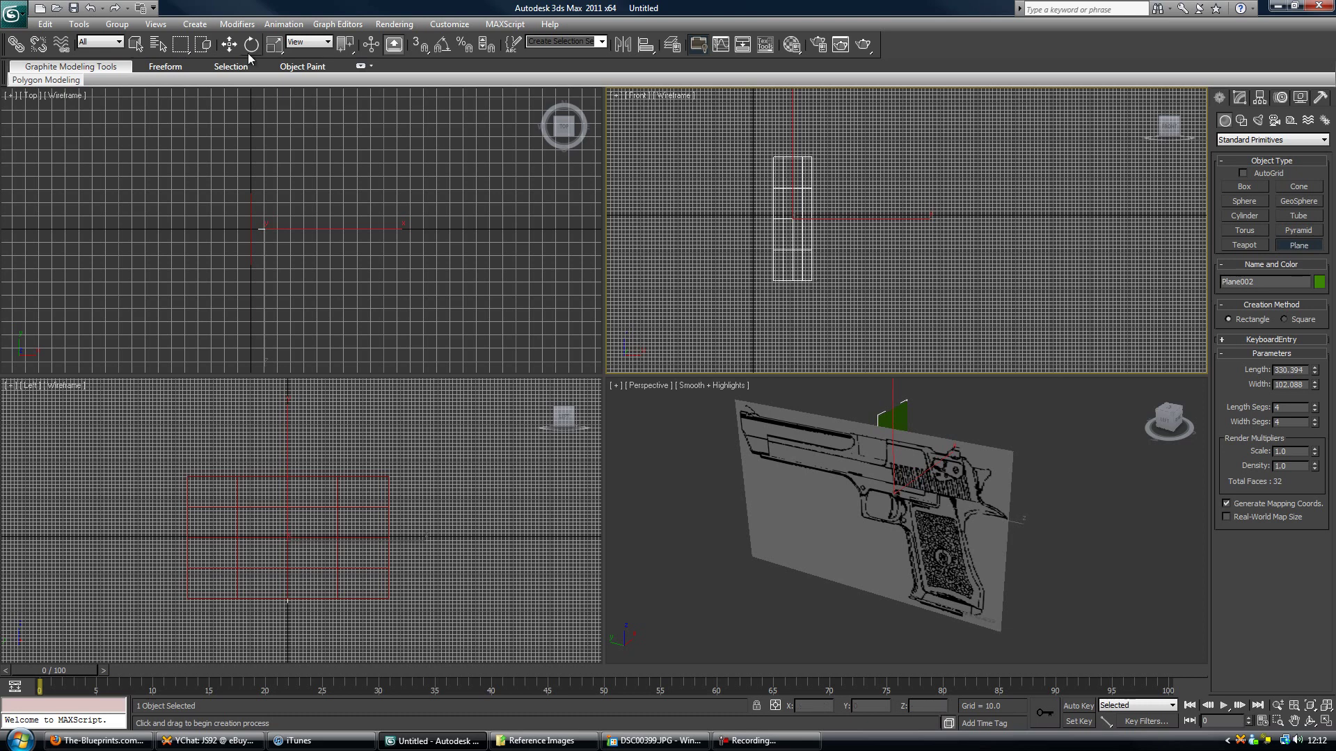
Move the new plane along the X axis to the other side of the side-view plane, at about X -124.
key(w)
alt+middle_drag(998, 556, 1035, 487)
drag(1030, 487, 916, 498)
alt+middle_drag(916, 498, 983, 552)
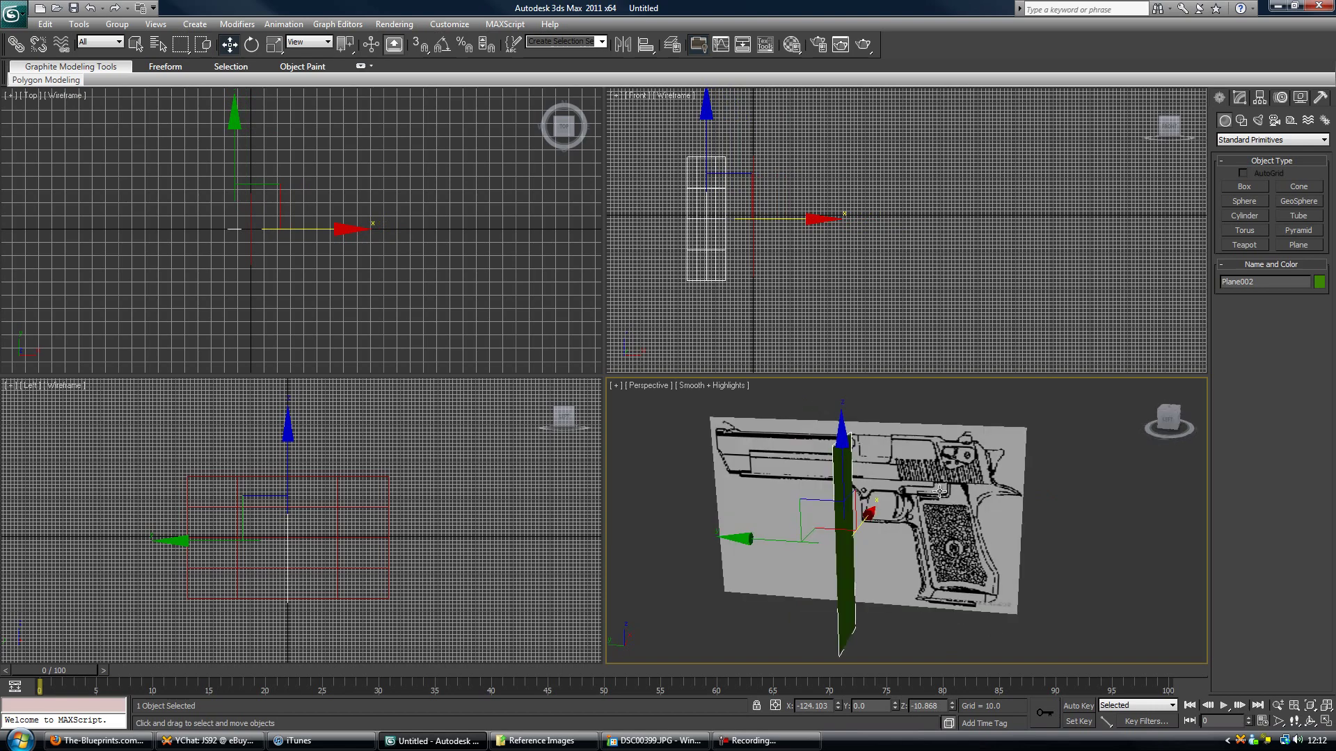
Set the Top, Front and Left viewports to Smooth + Highlights shading.
middle_drag(387, 471, 370, 458)
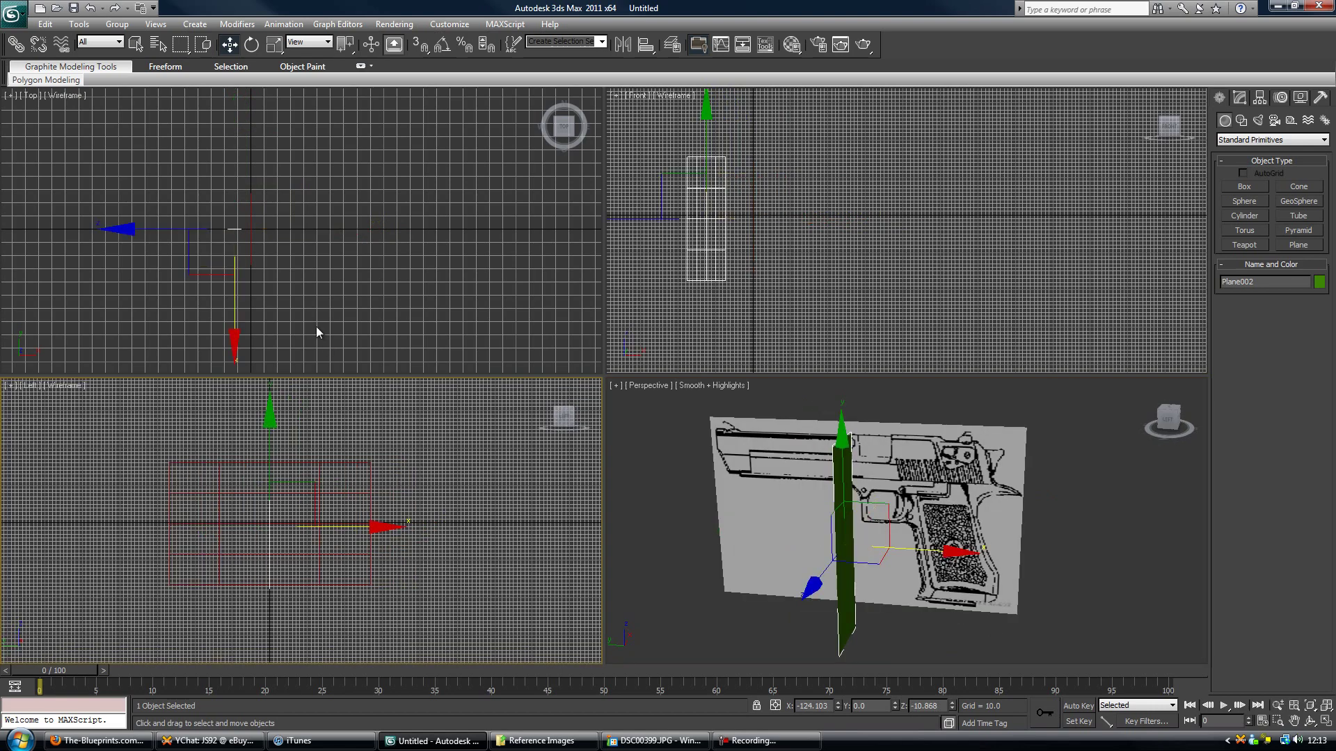
middle_drag(316, 327, 366, 339)
click(74, 95)
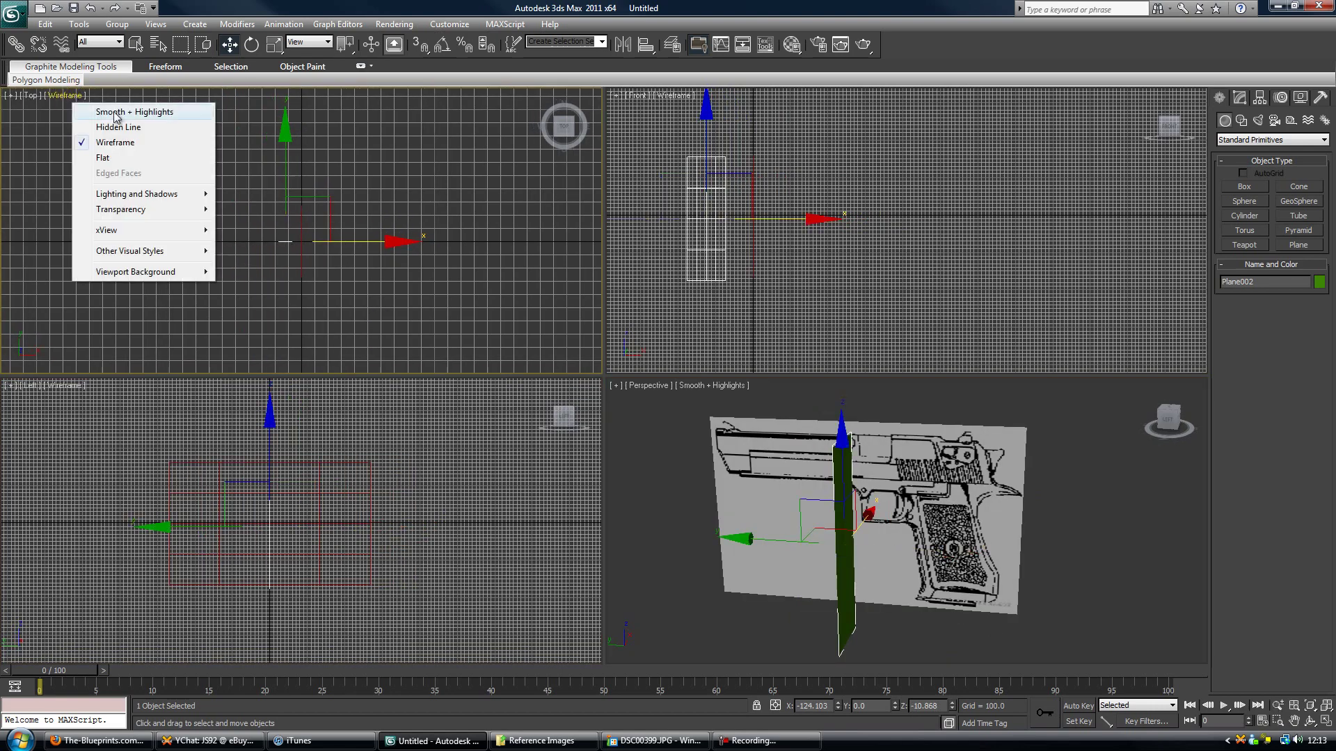
click(129, 112)
click(673, 95)
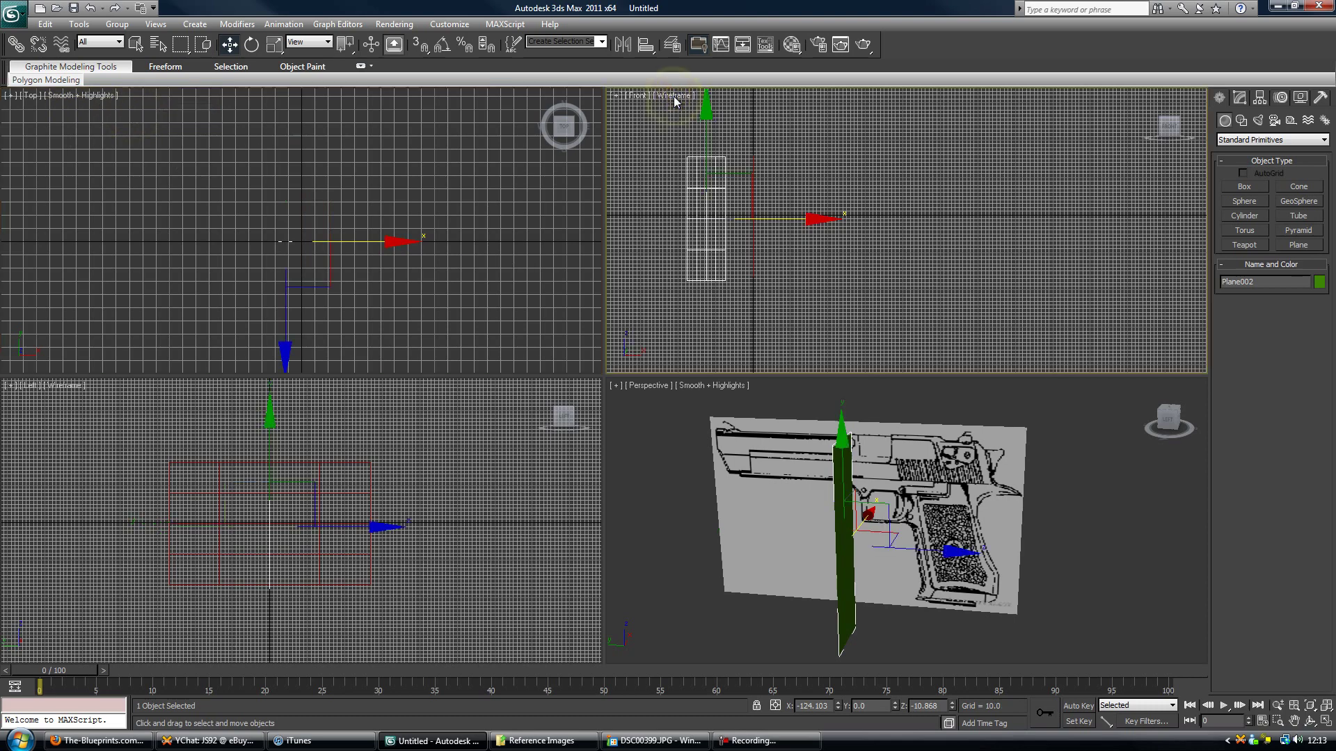
click(717, 110)
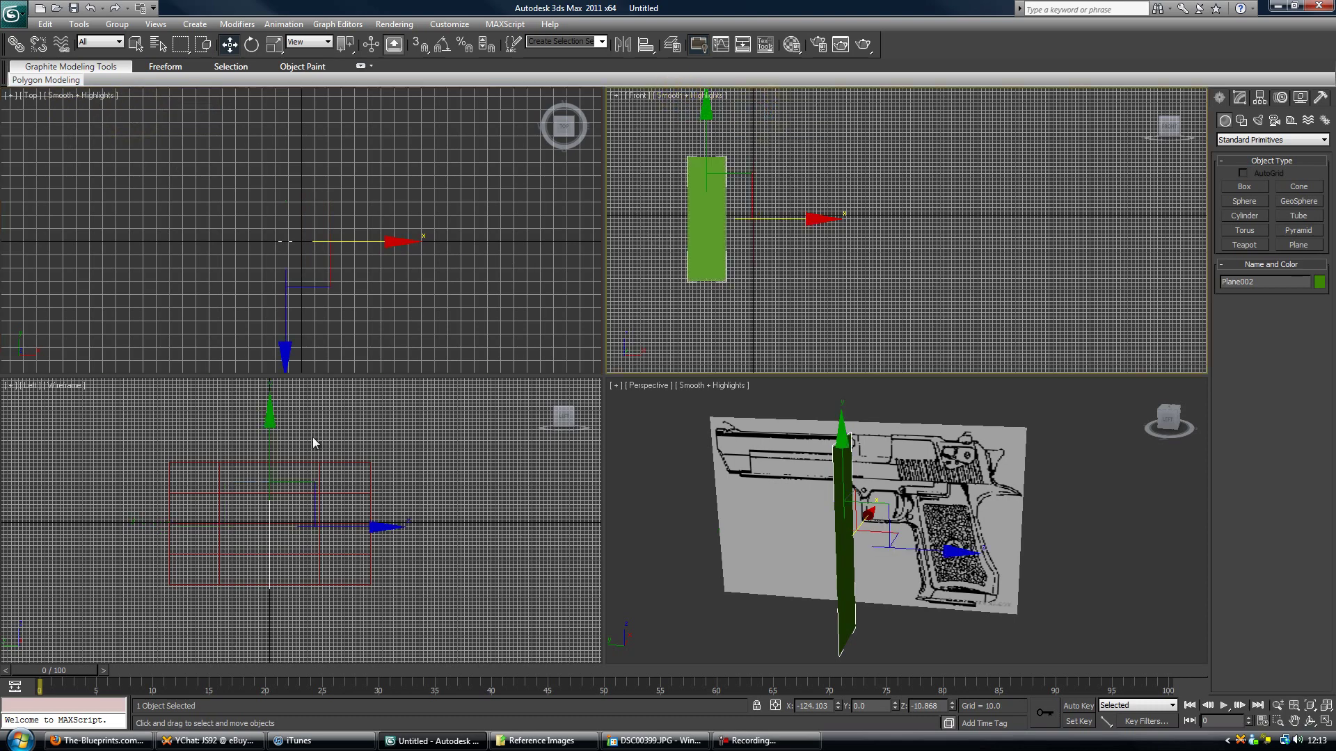
click(65, 385)
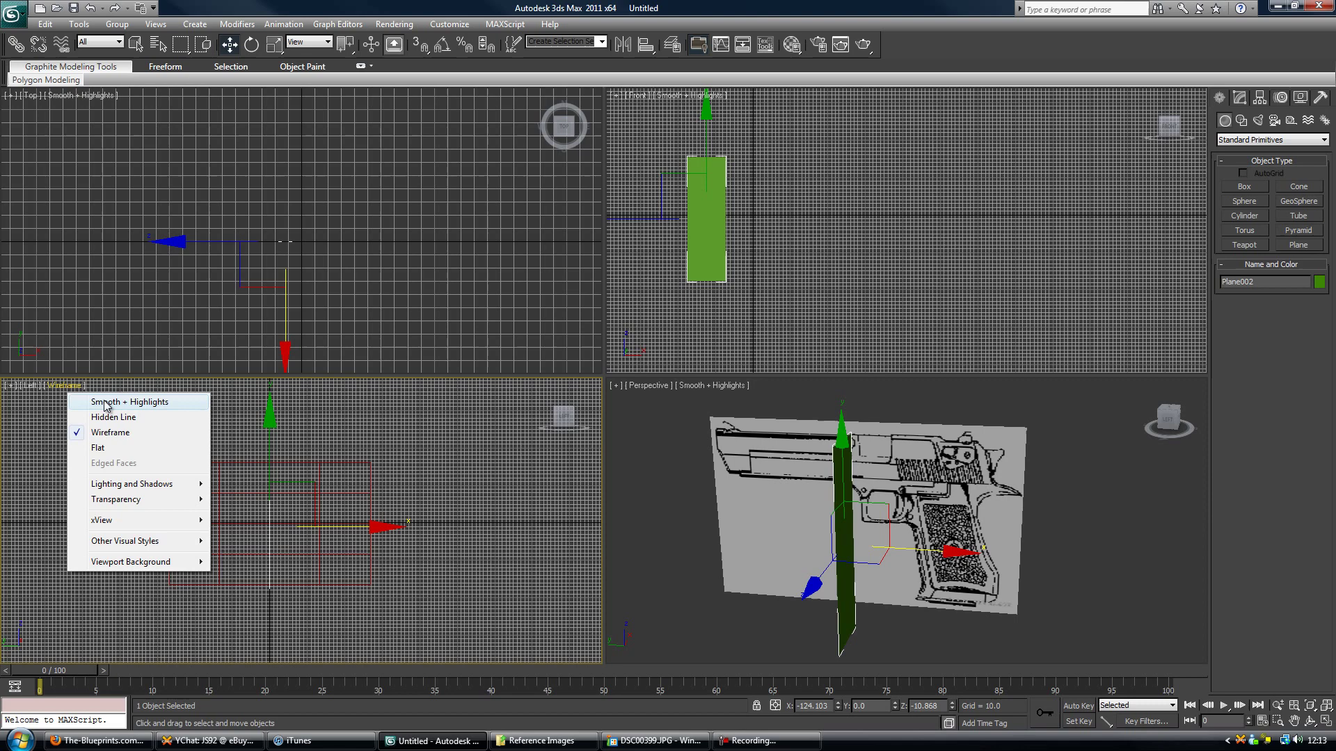
click(111, 402)
middle_drag(382, 392, 400, 485)
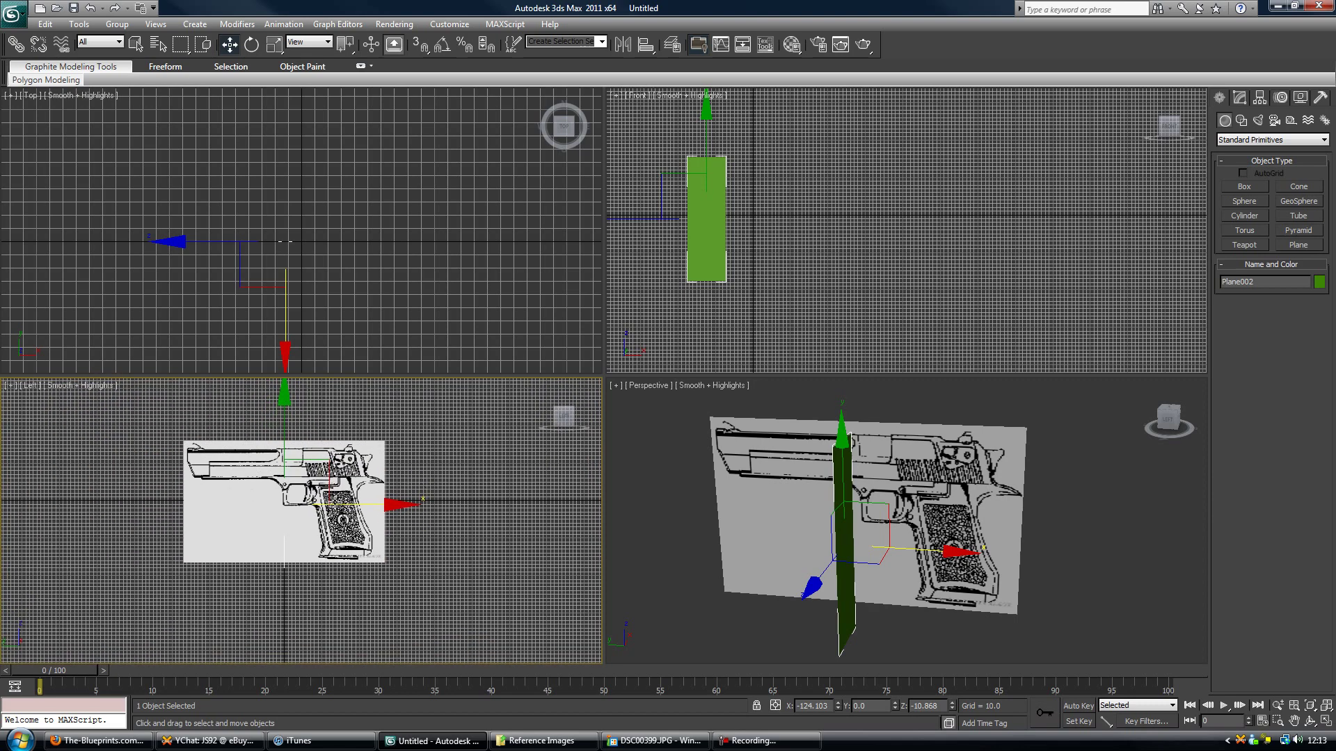
Reset the front-view plane's Z position to 0 and move it along the Y axis to about 272, beyond the muzzle end.
middle_drag(830, 480, 844, 478)
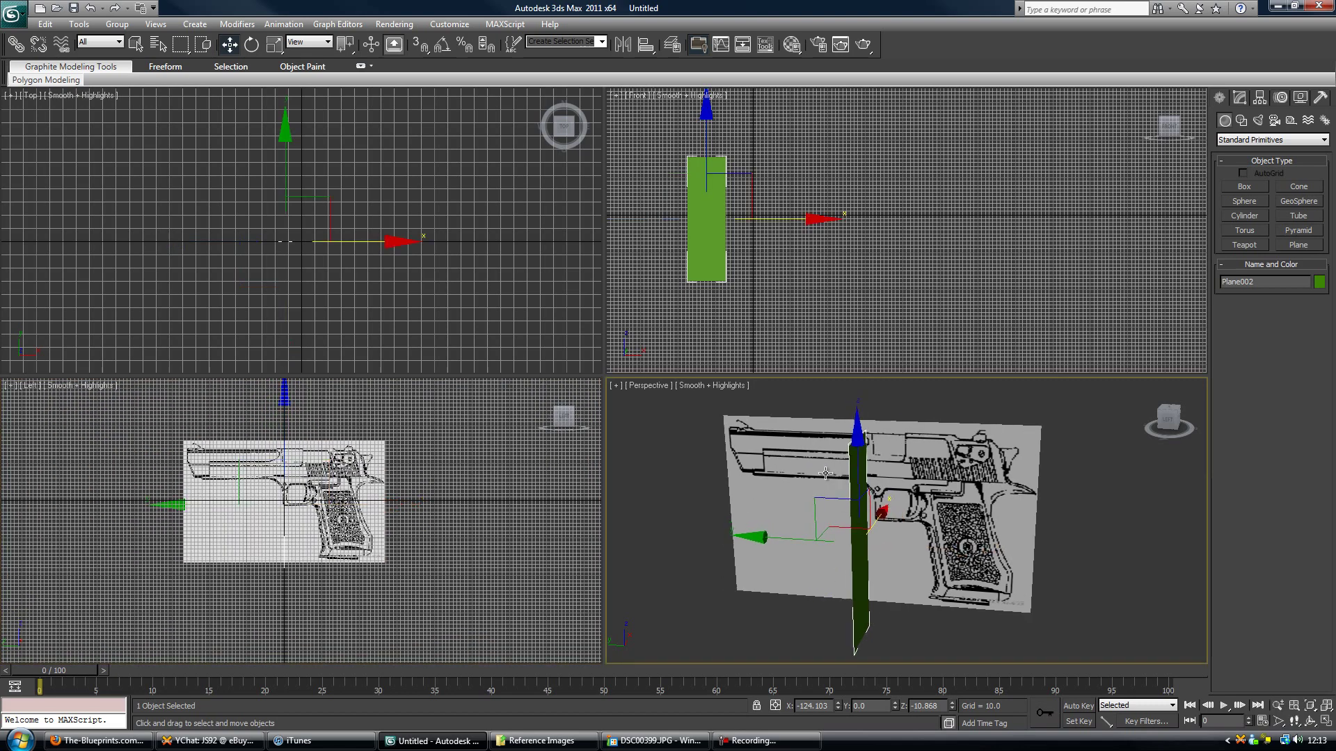
right_click(953, 707)
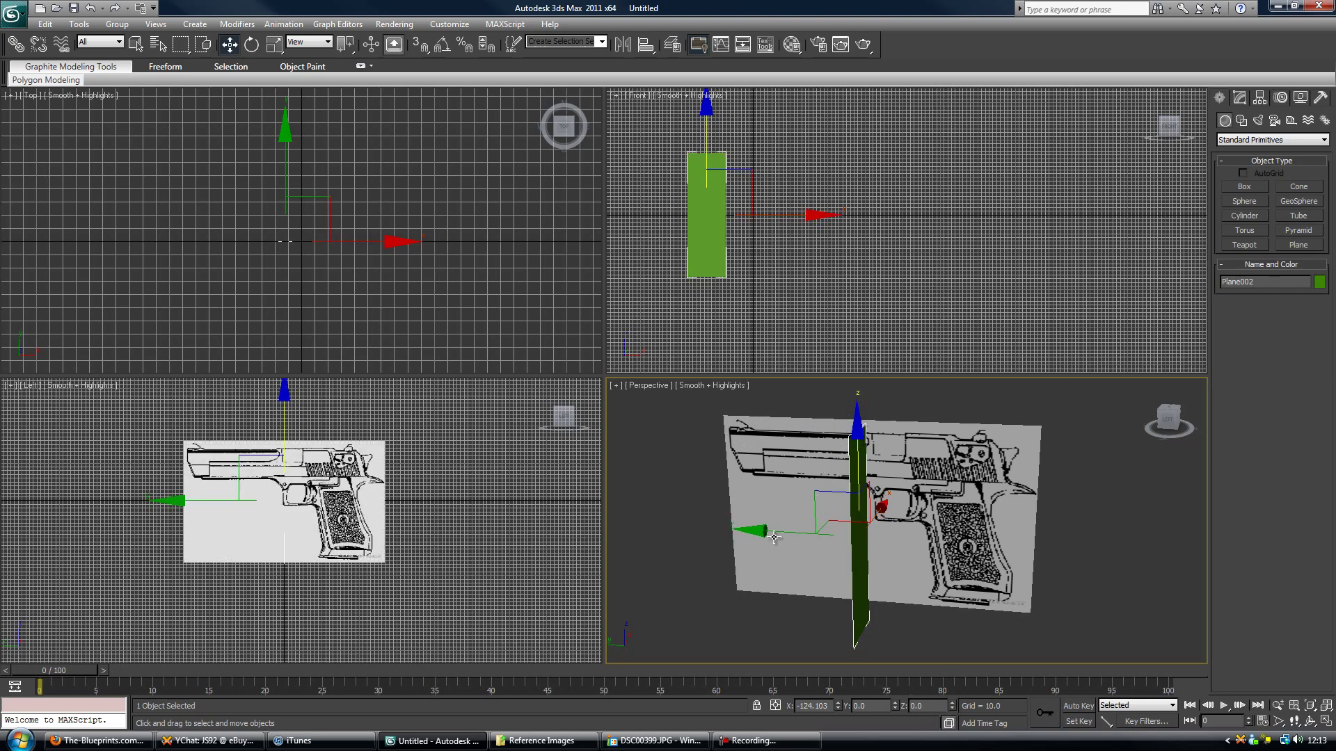
drag(762, 533, 596, 506)
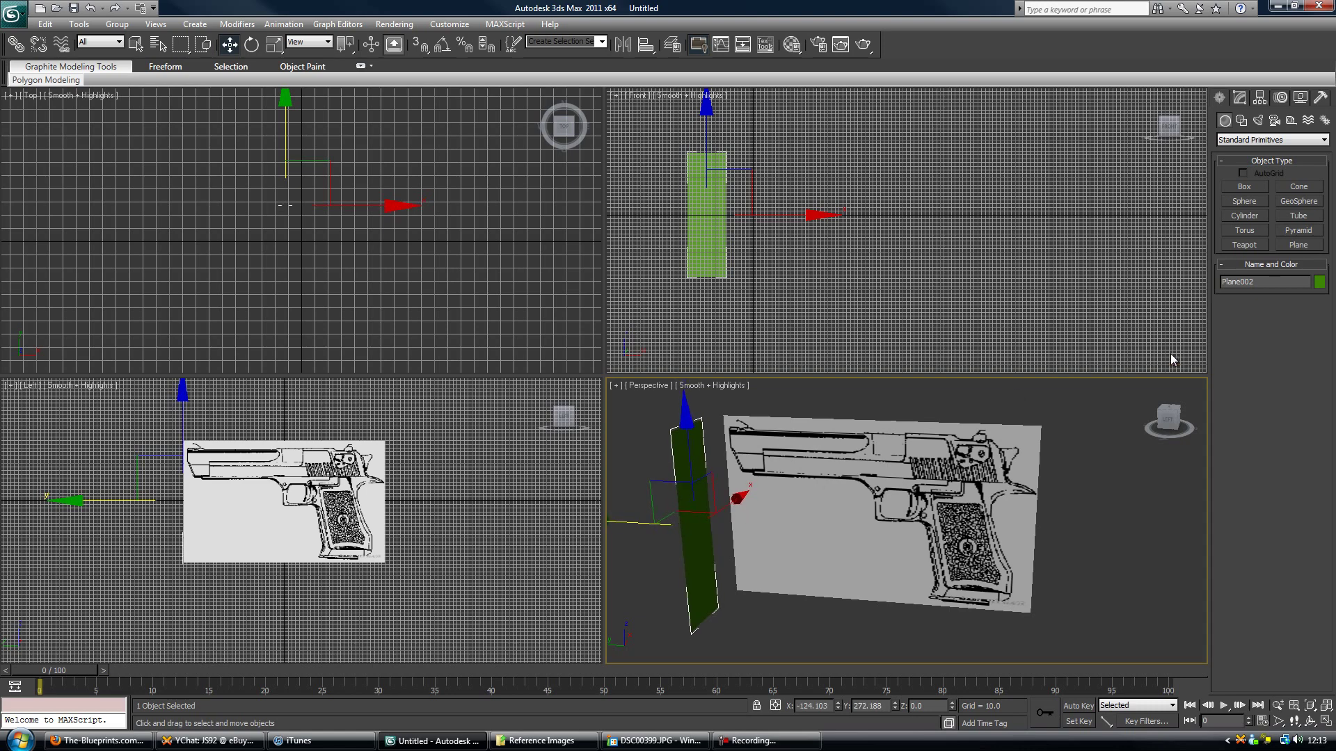
Set the front-view plane's width to 64 and length to 325, matching the dimensions of Desert Eagle_Front.gif.
click(1238, 98)
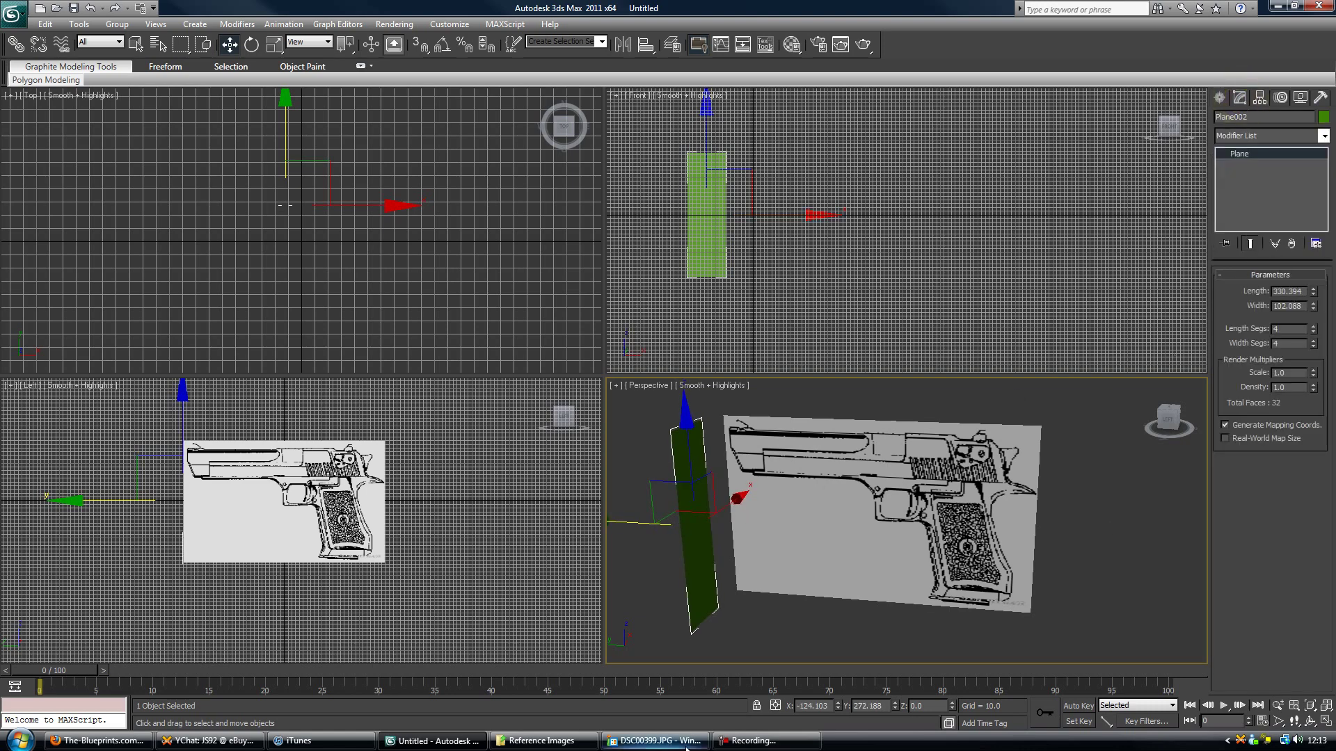
click(542, 740)
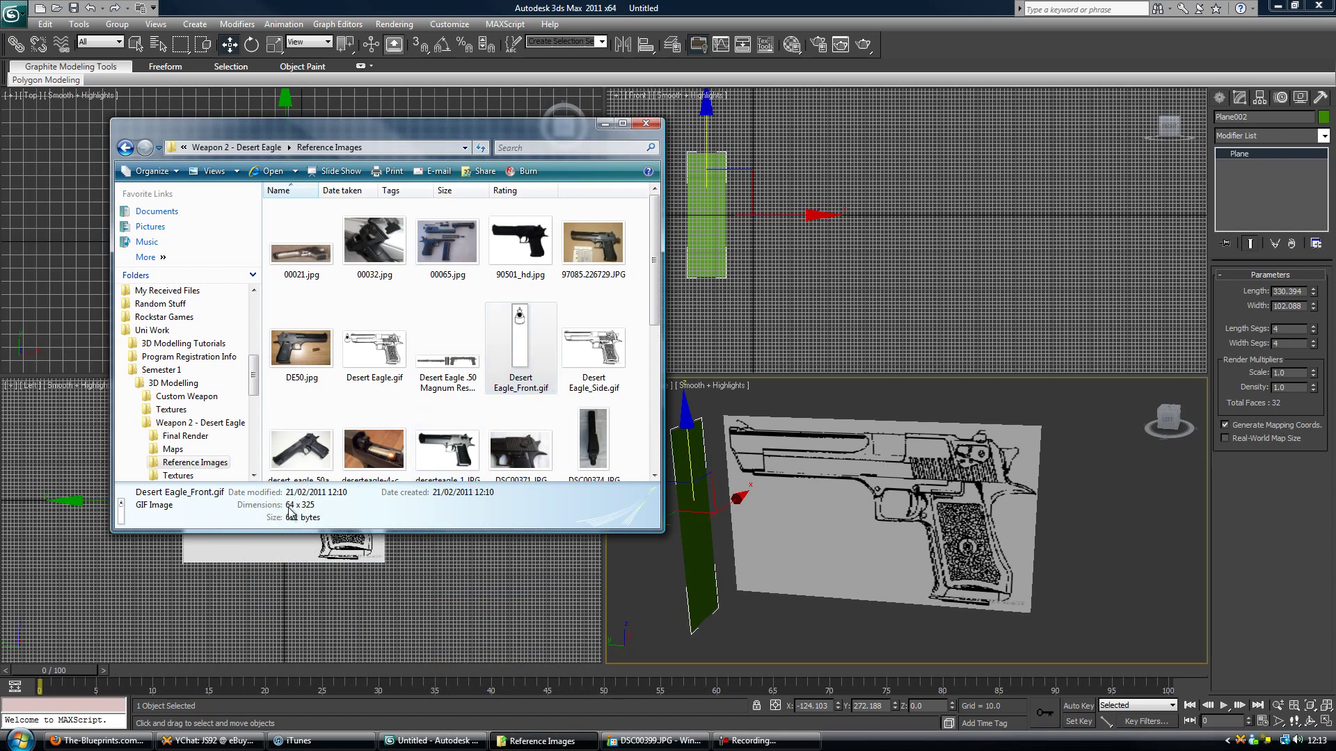
double_click(1300, 304)
text(64)
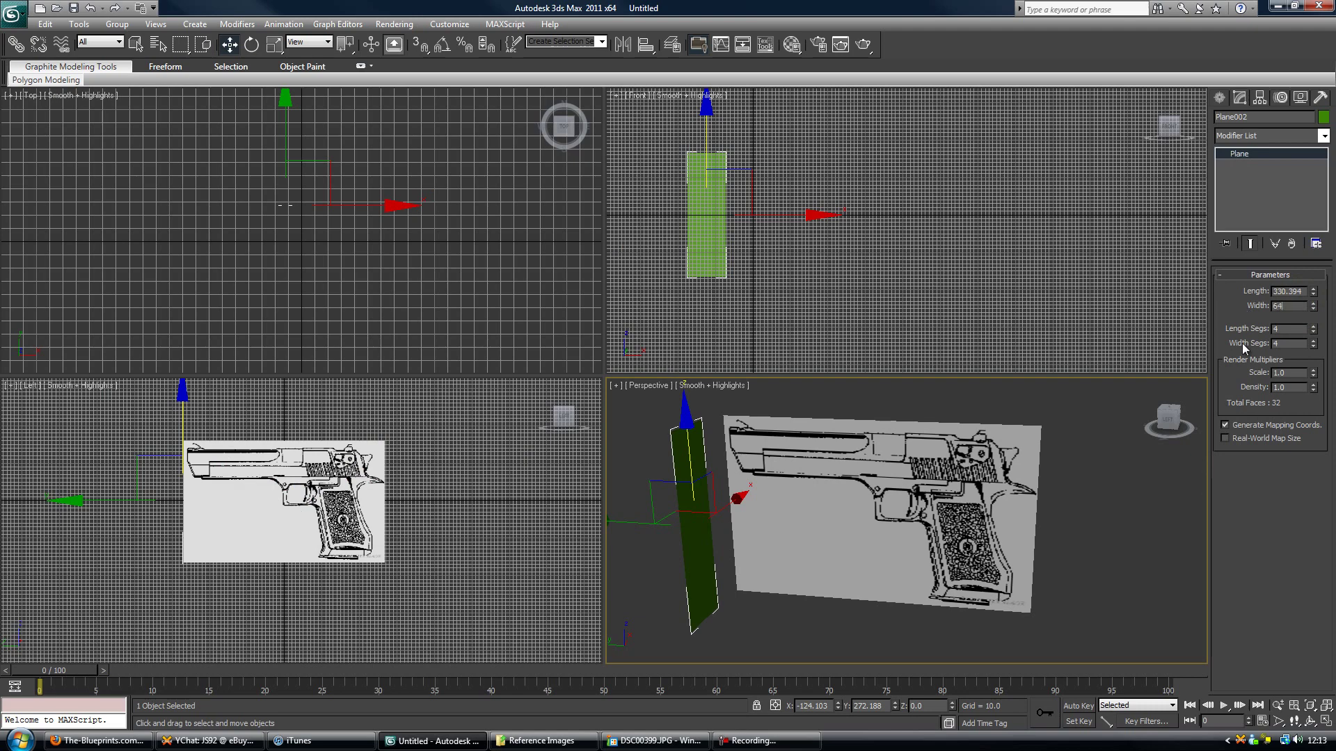
key(Return)
click(543, 741)
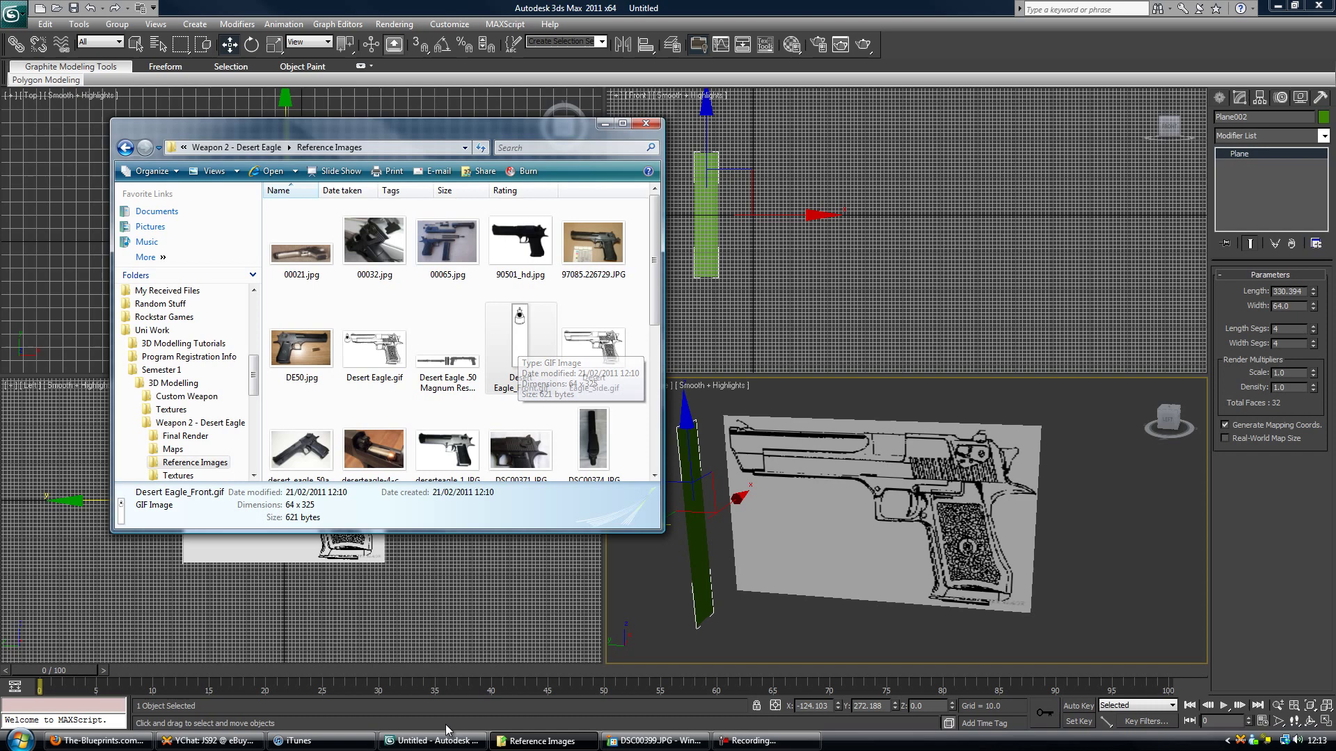
click(446, 739)
double_click(1305, 293)
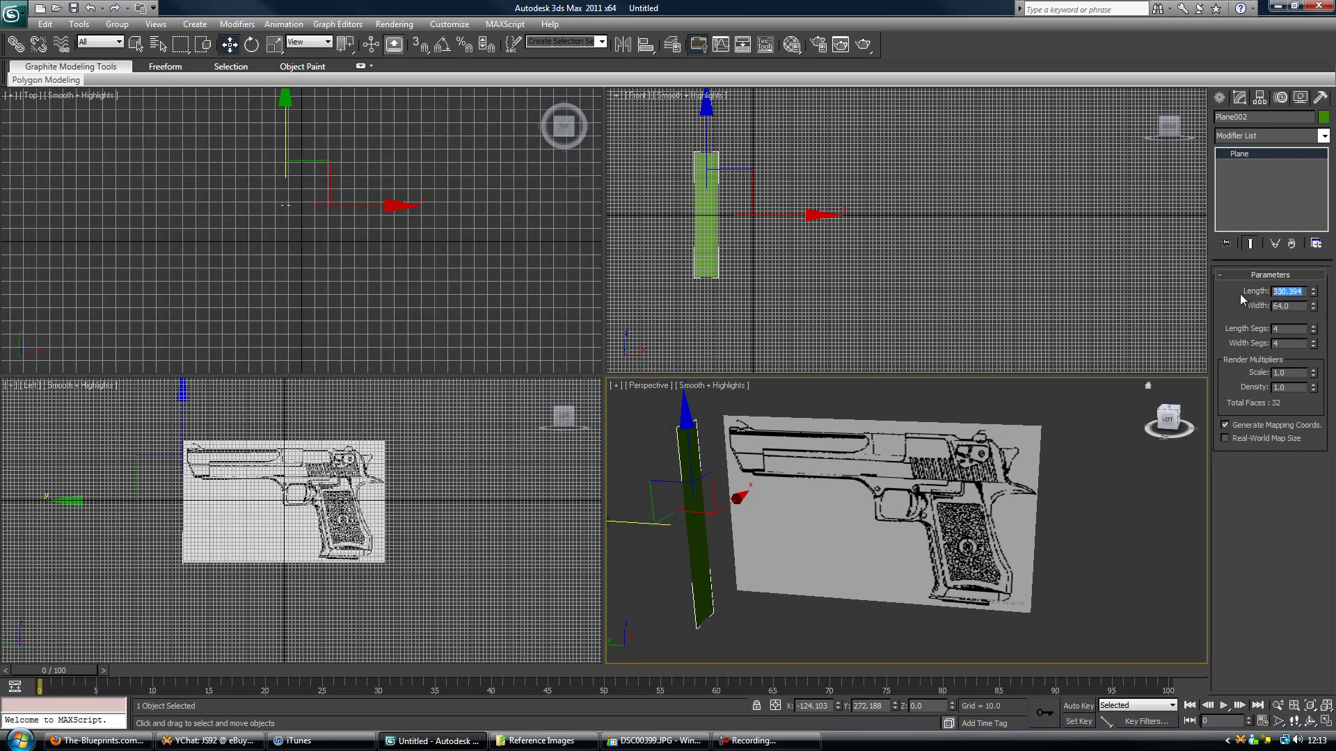
text(325)
key(Return)
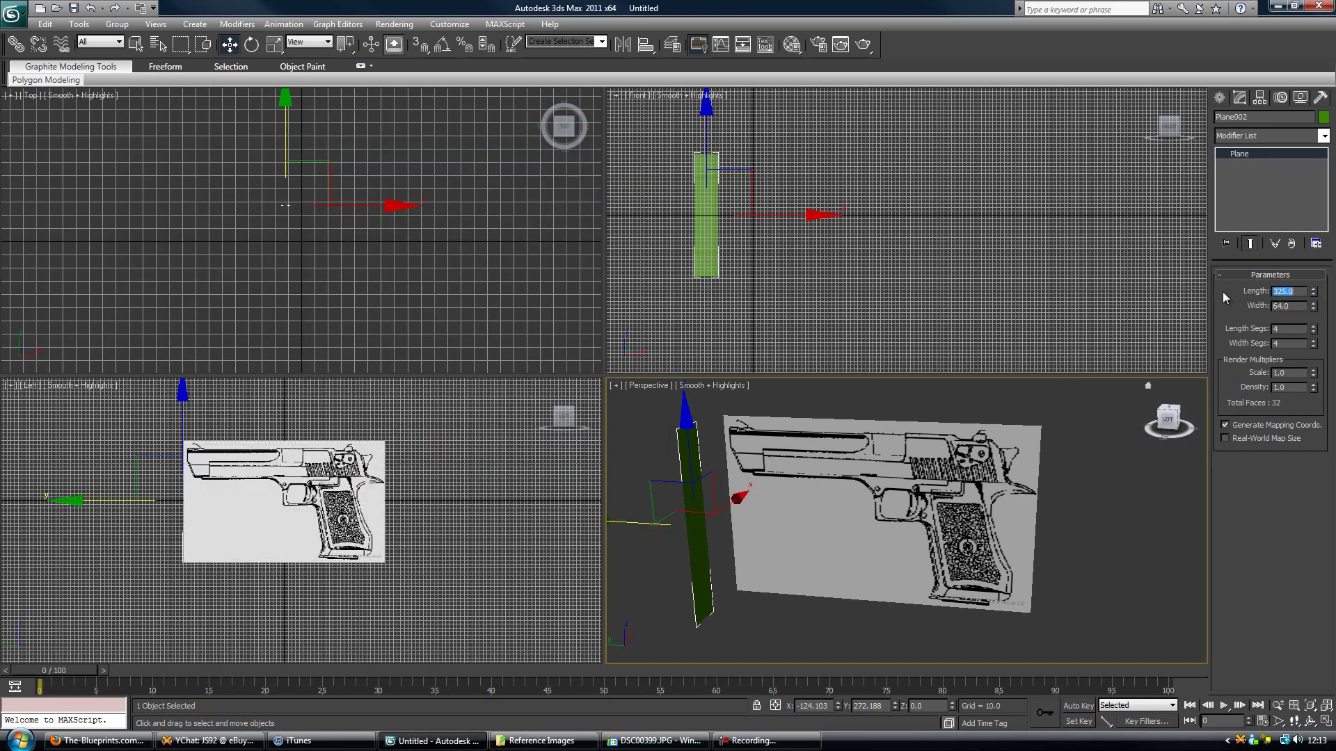
Apply Desert Eagle_Front.gif from the Reference Images folder to the narrow front-view plane in the Perspective viewport.
alt+middle_drag(721, 509, 786, 487)
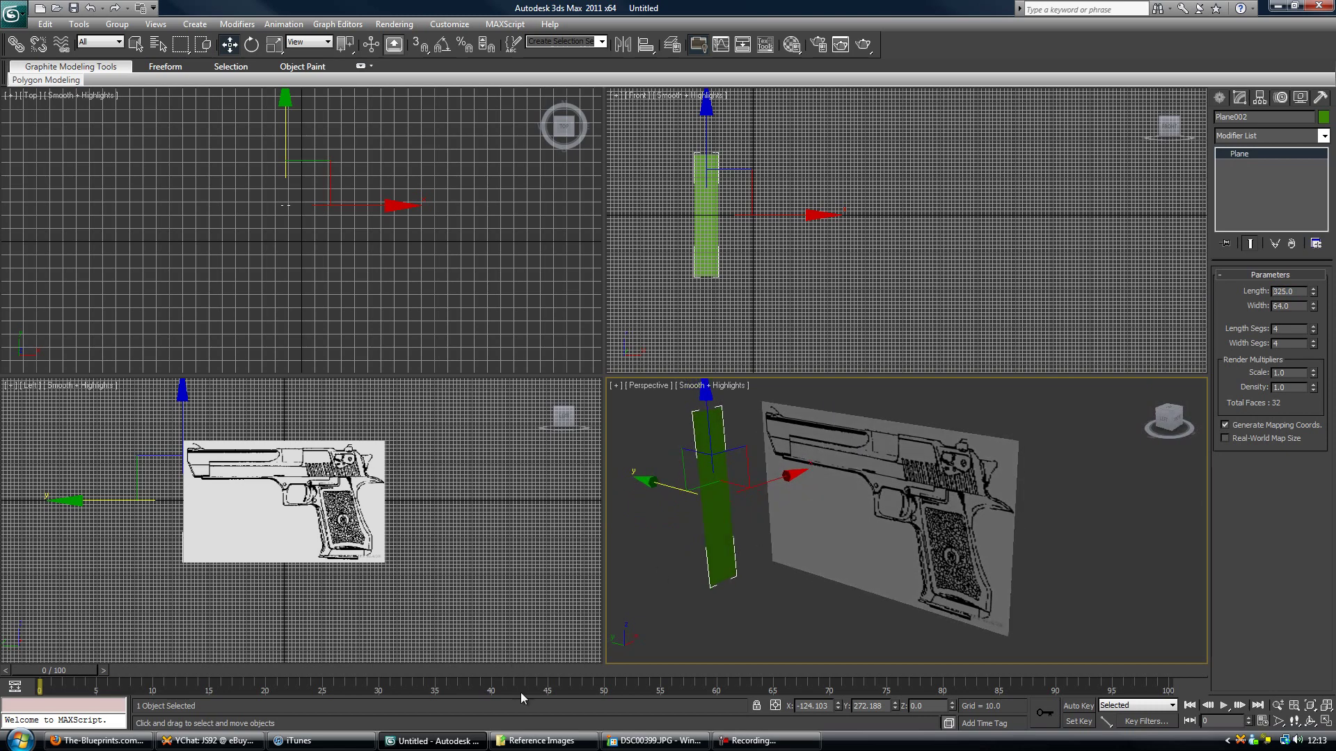
click(542, 740)
drag(518, 334, 703, 483)
click(605, 123)
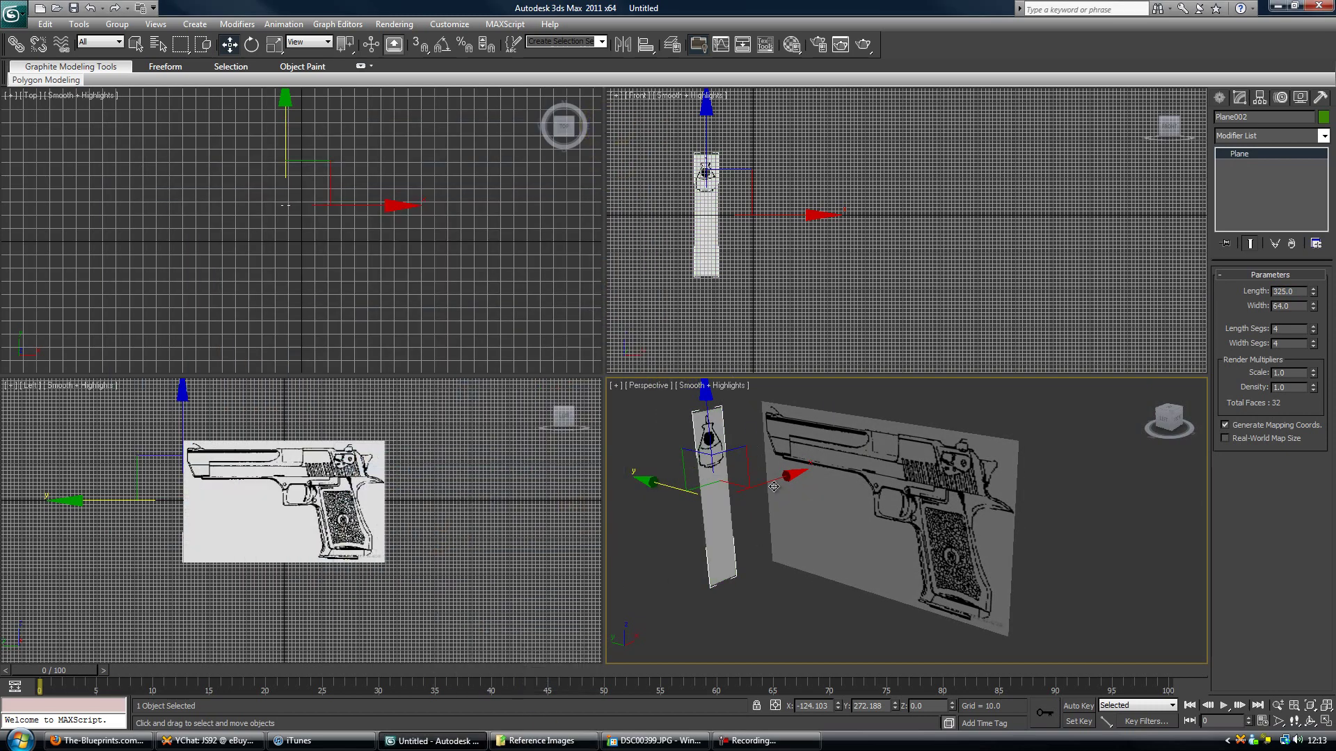
click(763, 578)
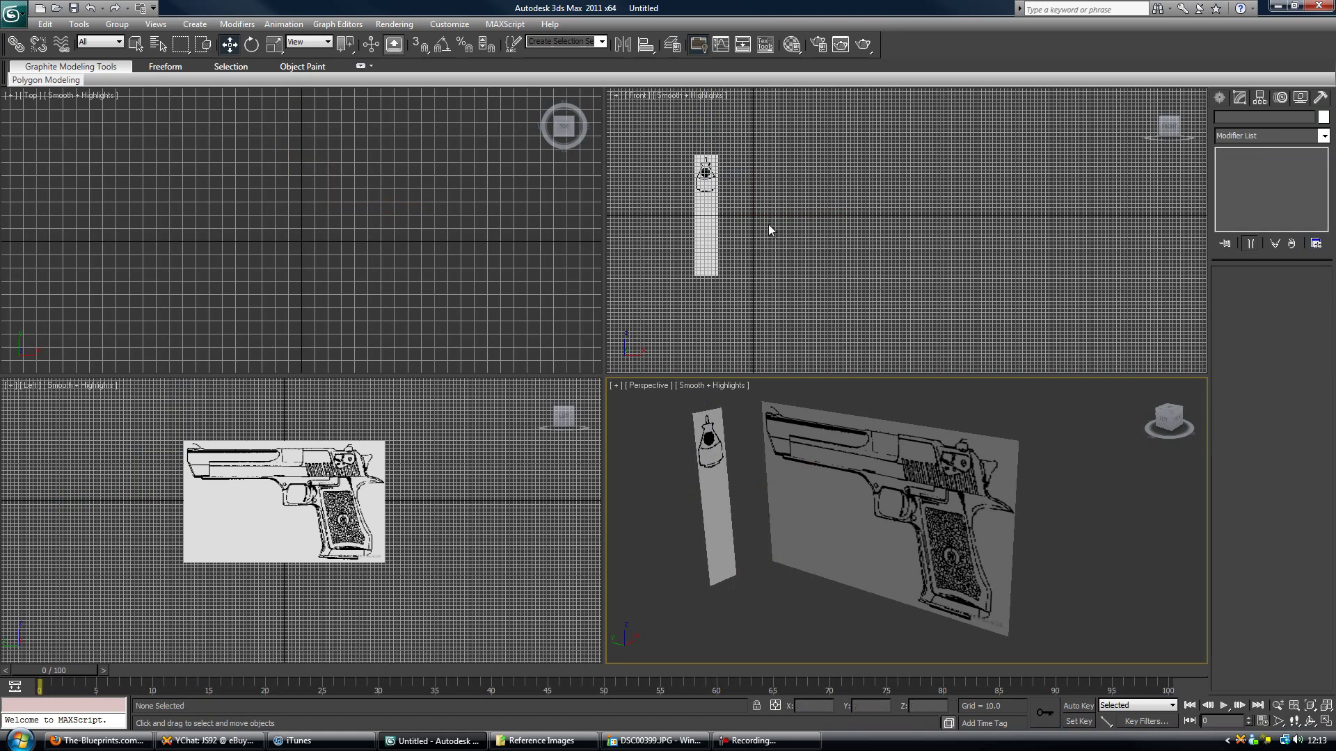
Reposition the front-view plane along the X axis, keeping it offset to the negative X side of the origin, and deselect it.
middle_drag(768, 224, 833, 217)
click(714, 473)
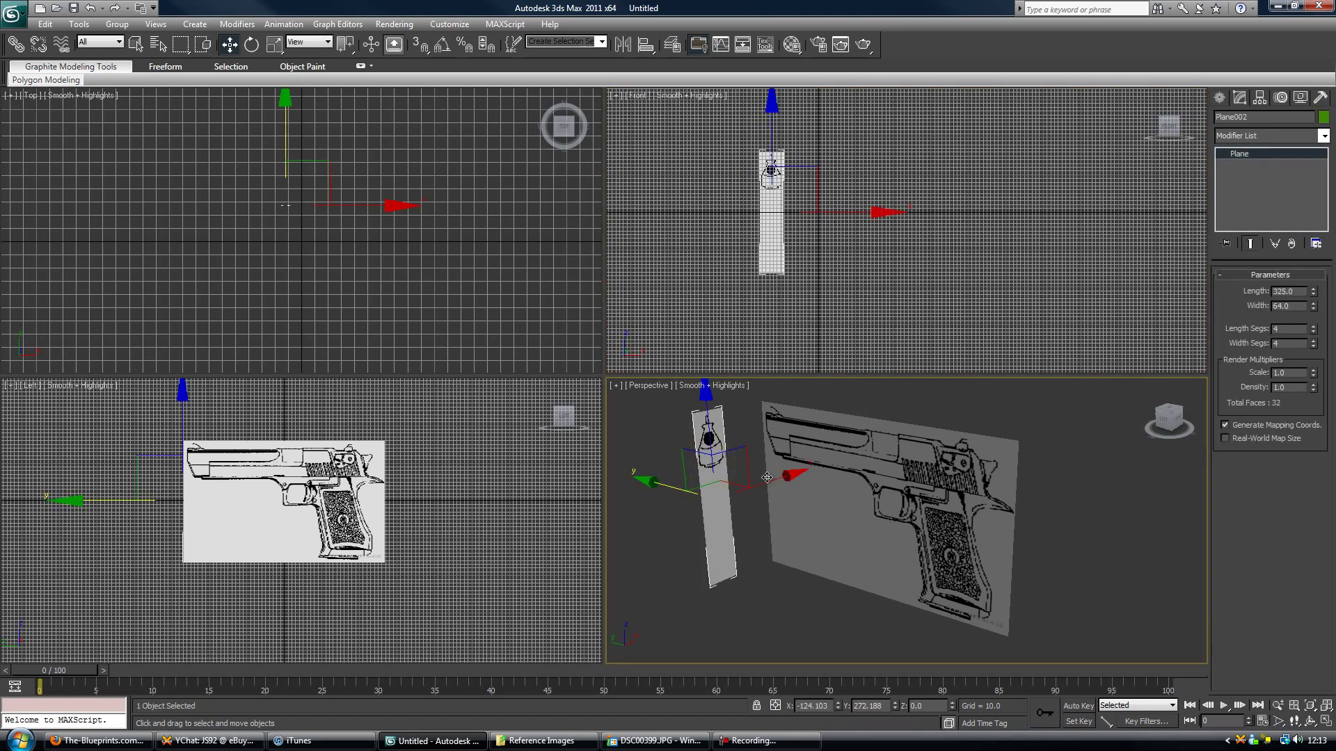
drag(790, 479, 829, 467)
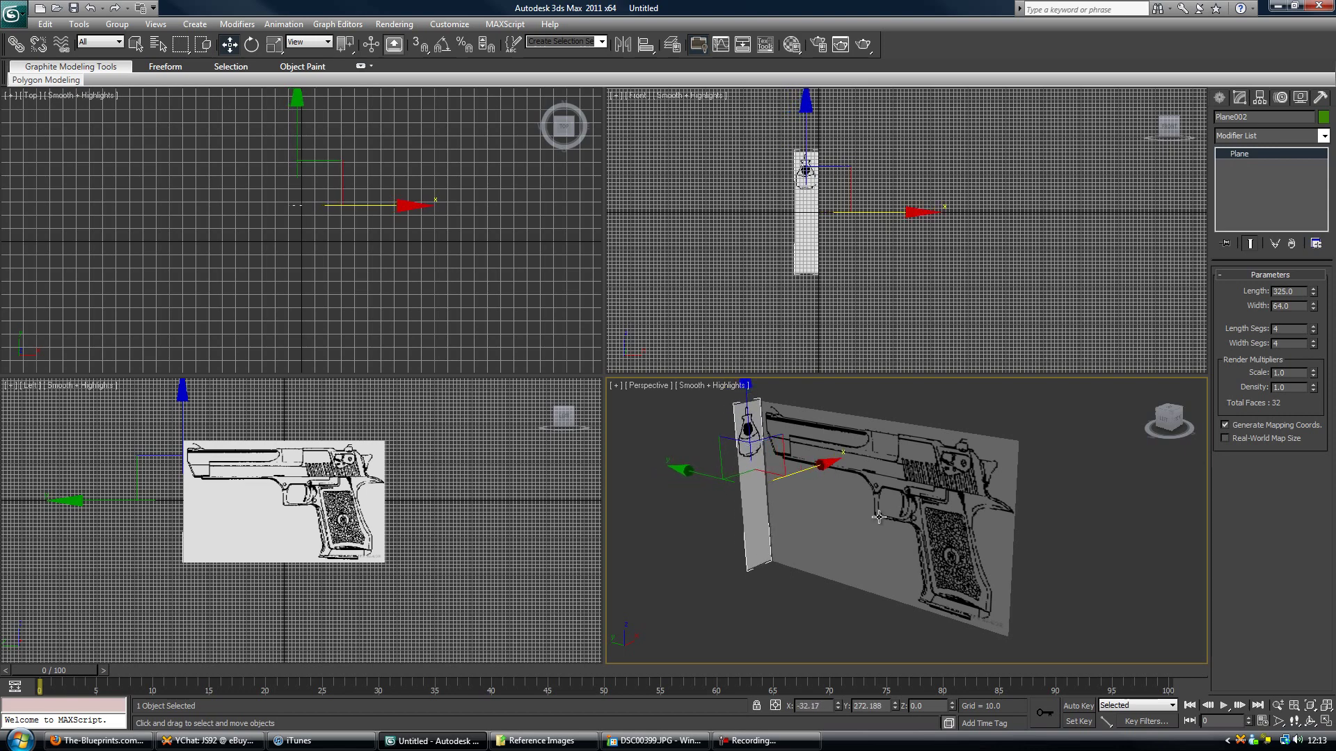
mouse_move(849, 487)
alt+middle_down()
mouse_move(841, 525)
mouse_move(838, 495)
mouse_move(898, 484)
mouse_move(856, 487)
mouse_move(1046, 507)
mouse_move(898, 518)
mouse_move(829, 498)
mouse_move(883, 495)
mouse_move(695, 495)
mouse_move(871, 499)
mouse_move(847, 508)
alt+middle_up()
drag(933, 460, 873, 463)
click(811, 557)
alt+middle_drag(811, 557, 727, 515)
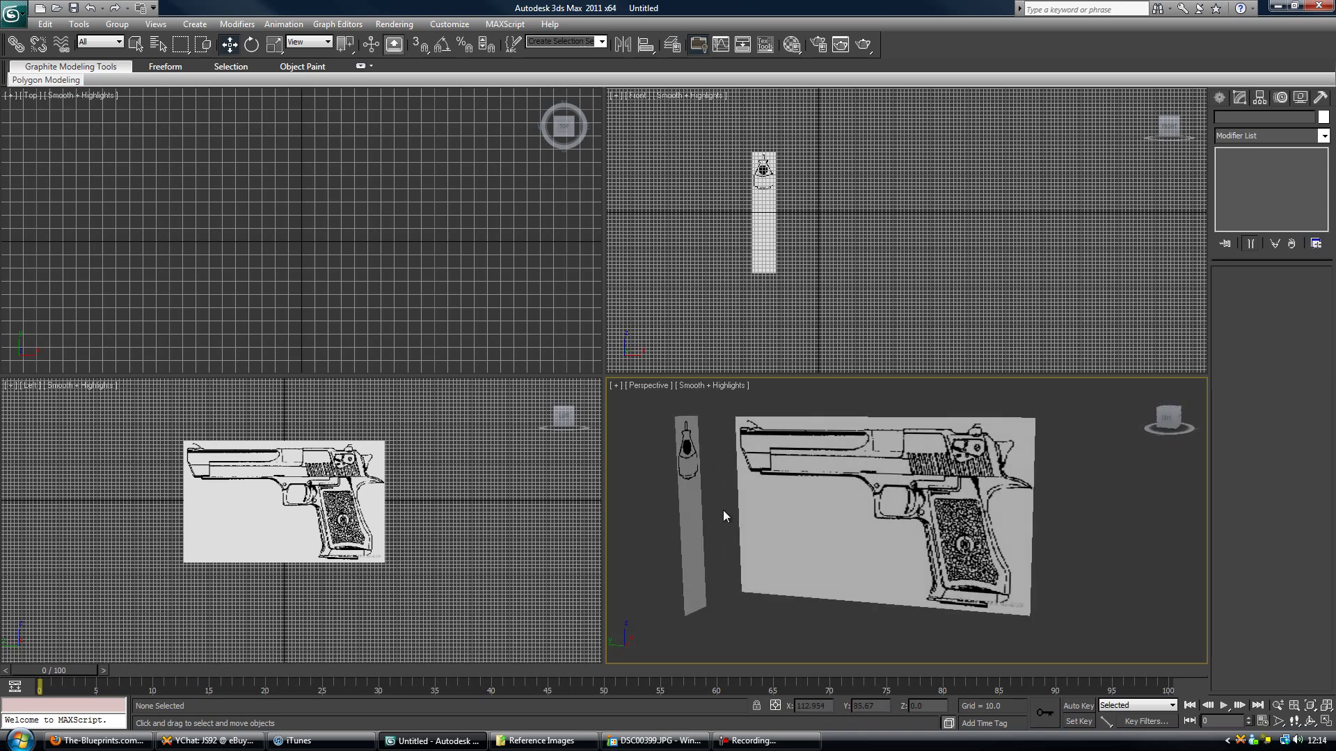
Configure the Direct3D display driver with a background texture size of 1024 and a download texture size of 512.
scroll(265, 467, up, 5)
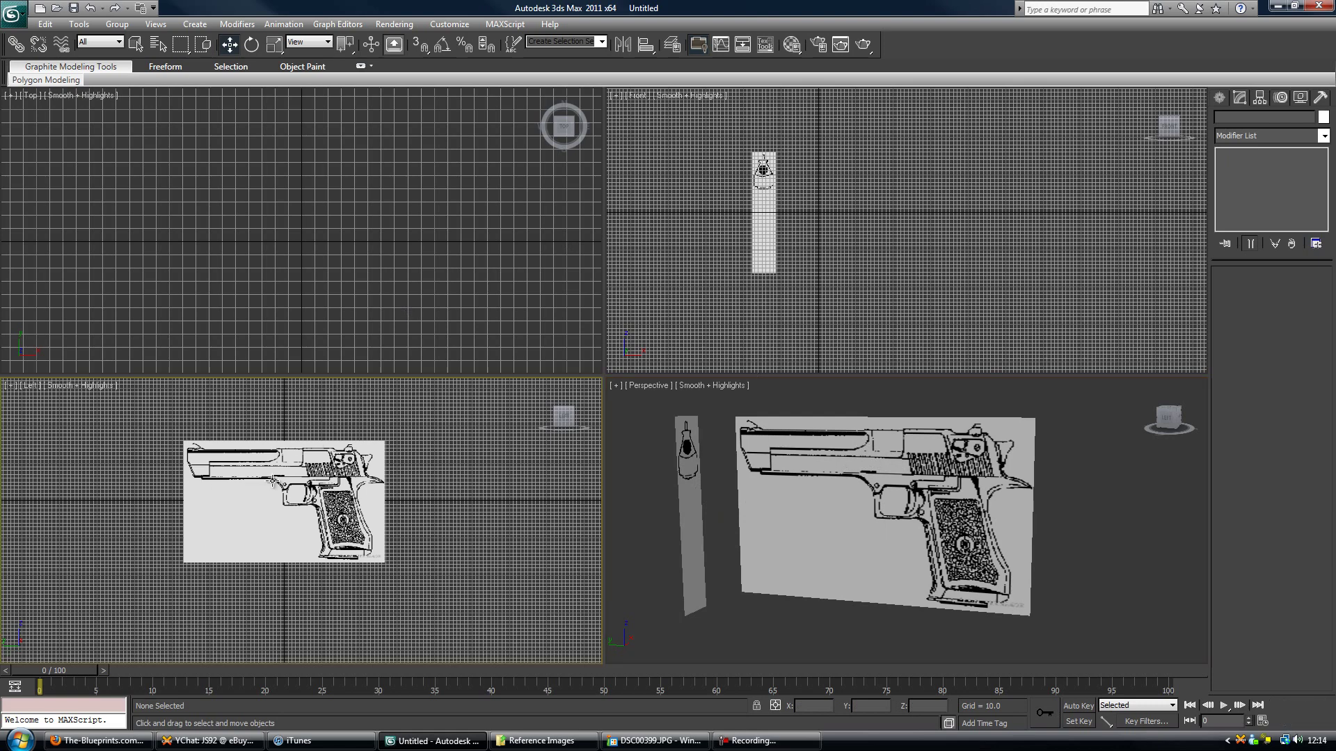
middle_drag(265, 467, 260, 503)
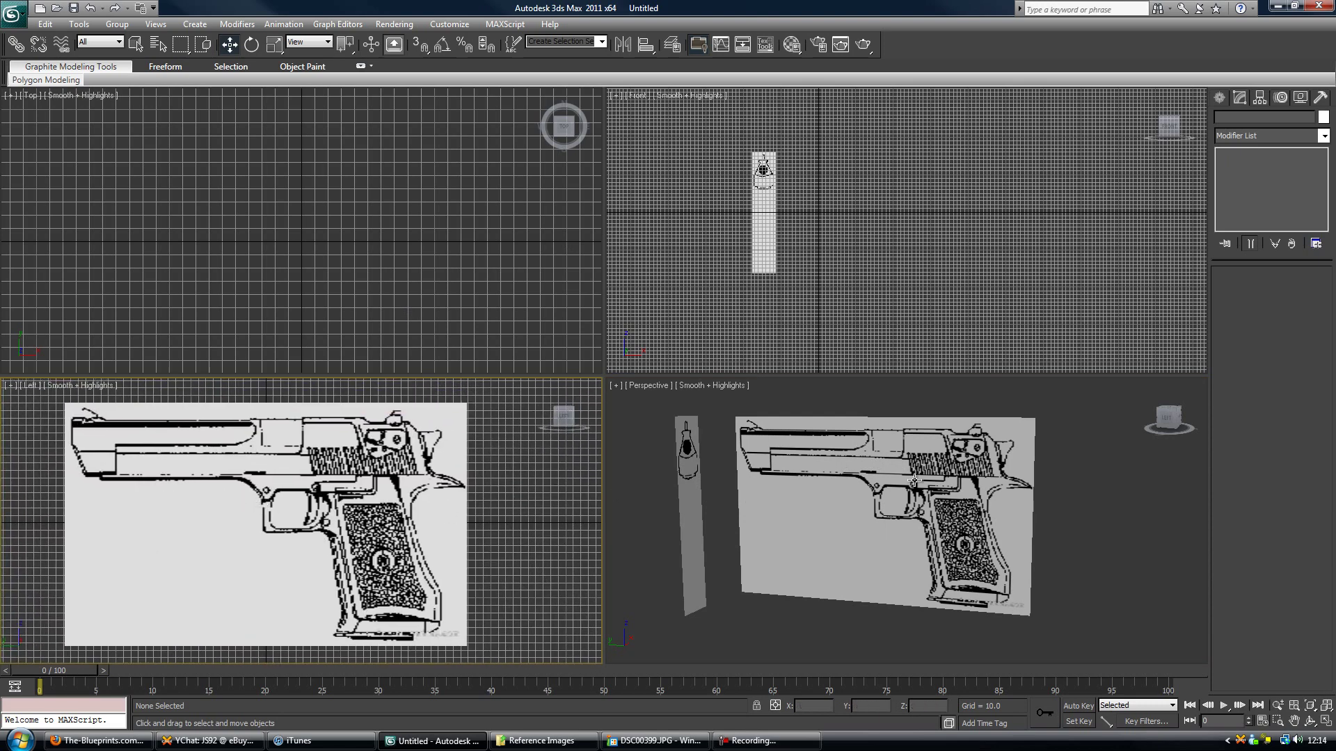
middle_drag(780, 462, 777, 462)
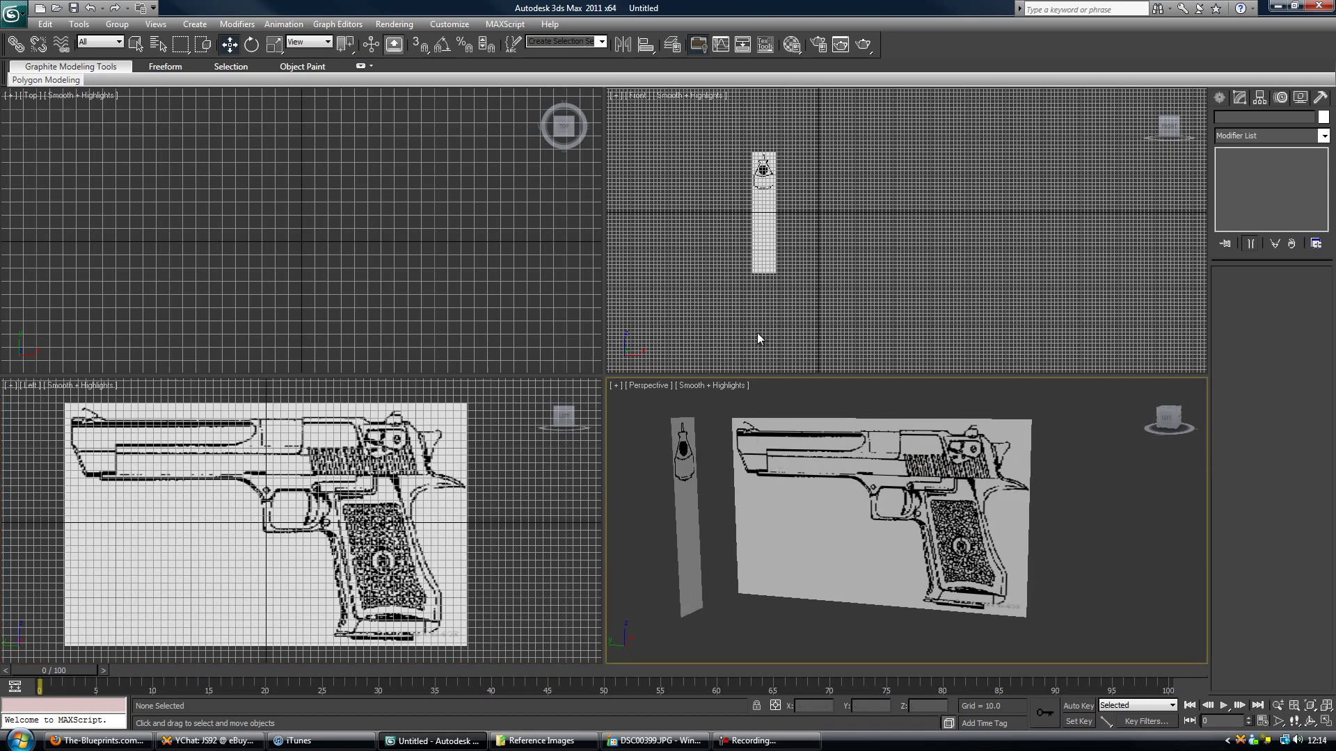
click(449, 23)
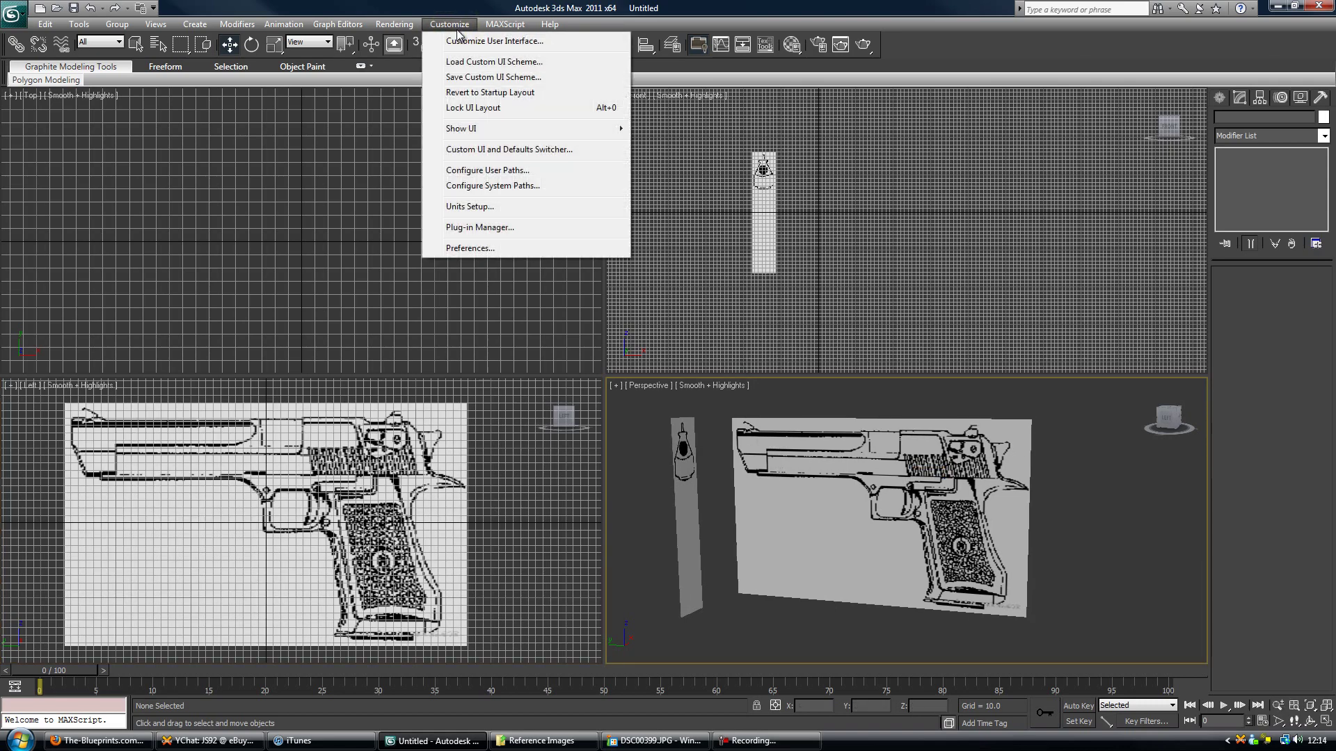
click(463, 246)
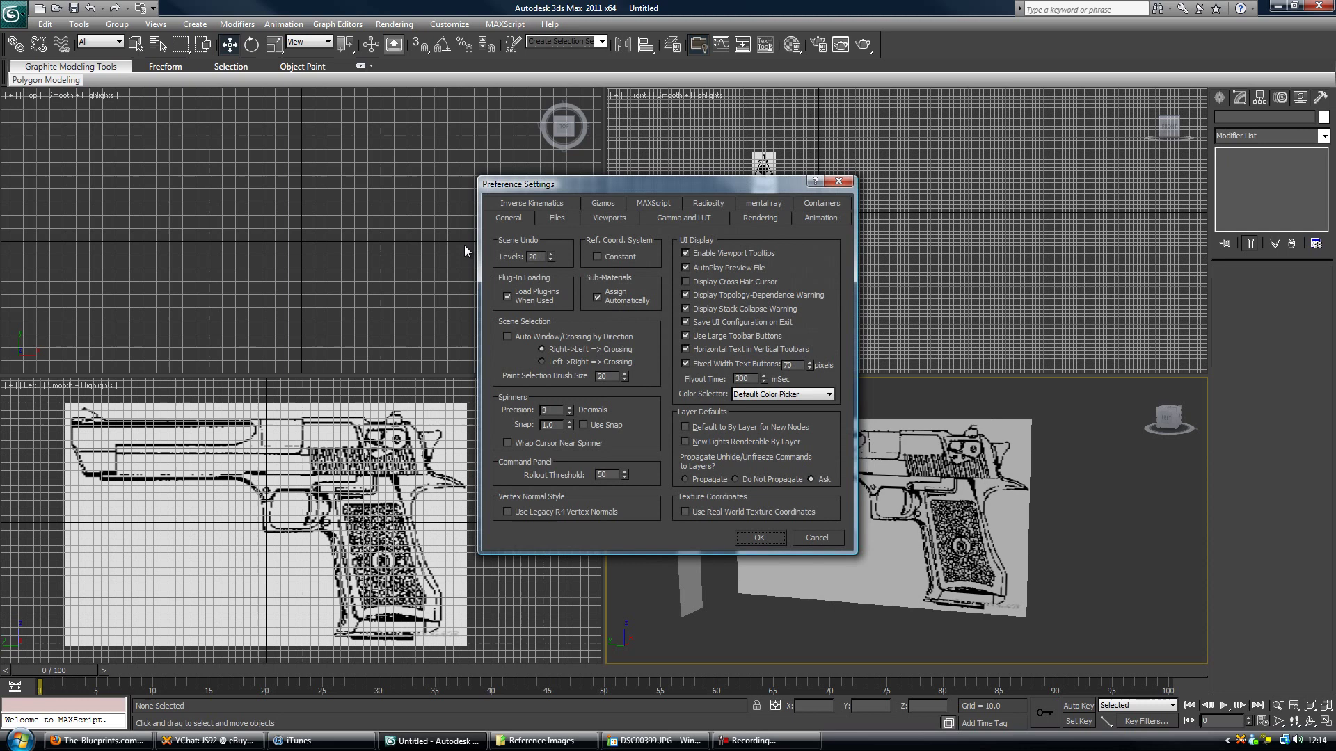
click(615, 220)
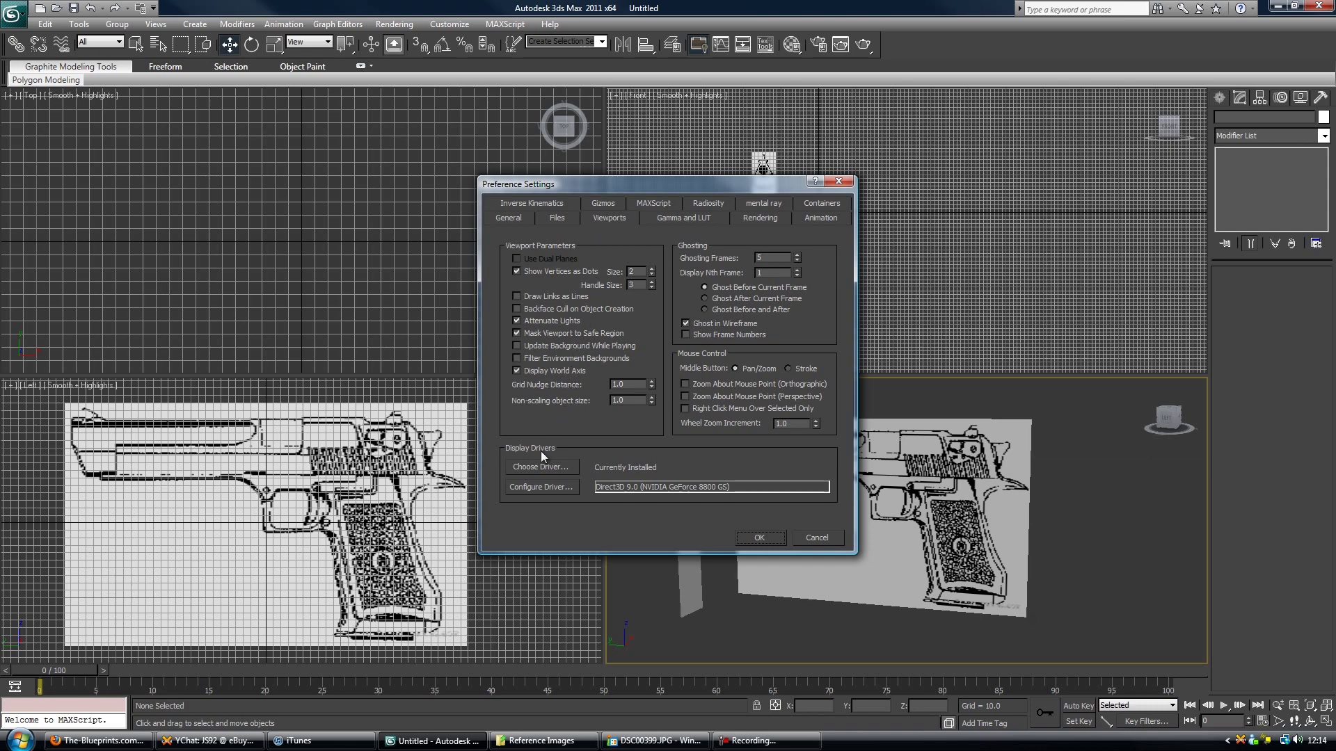
click(539, 489)
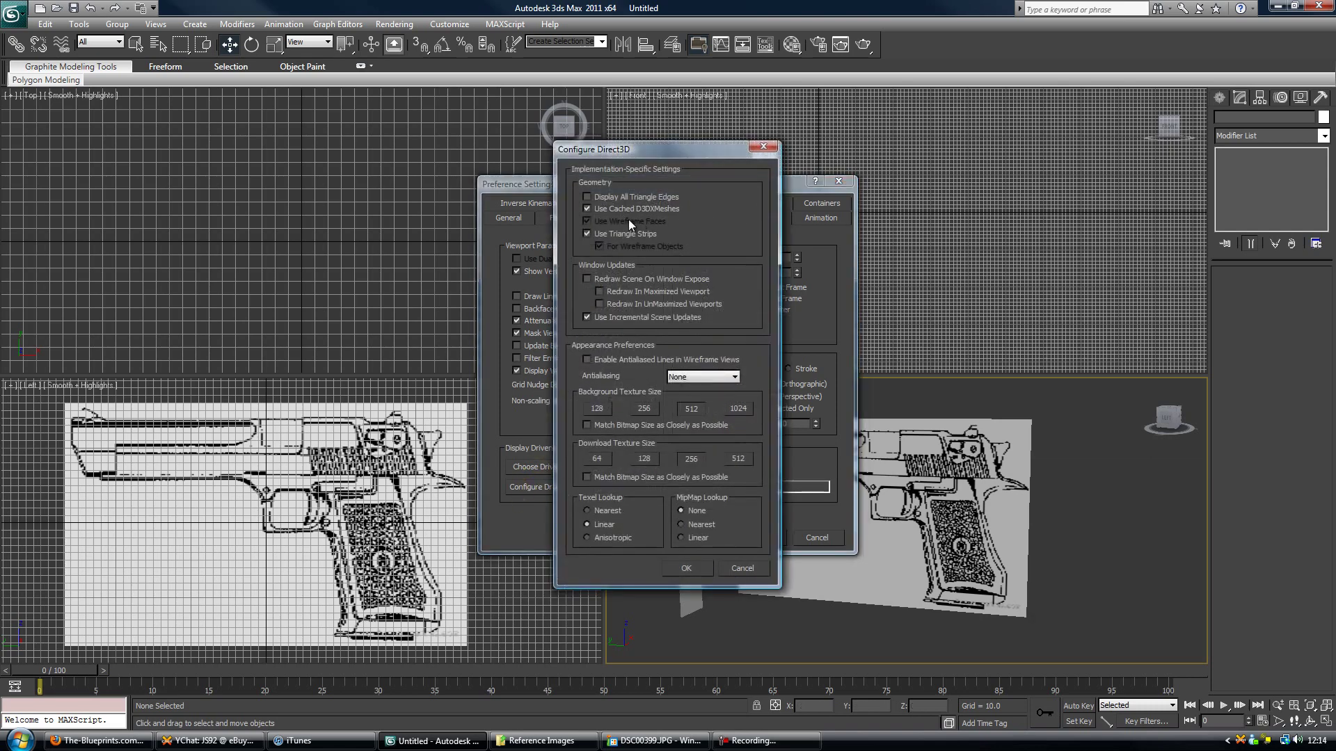
click(738, 408)
click(738, 458)
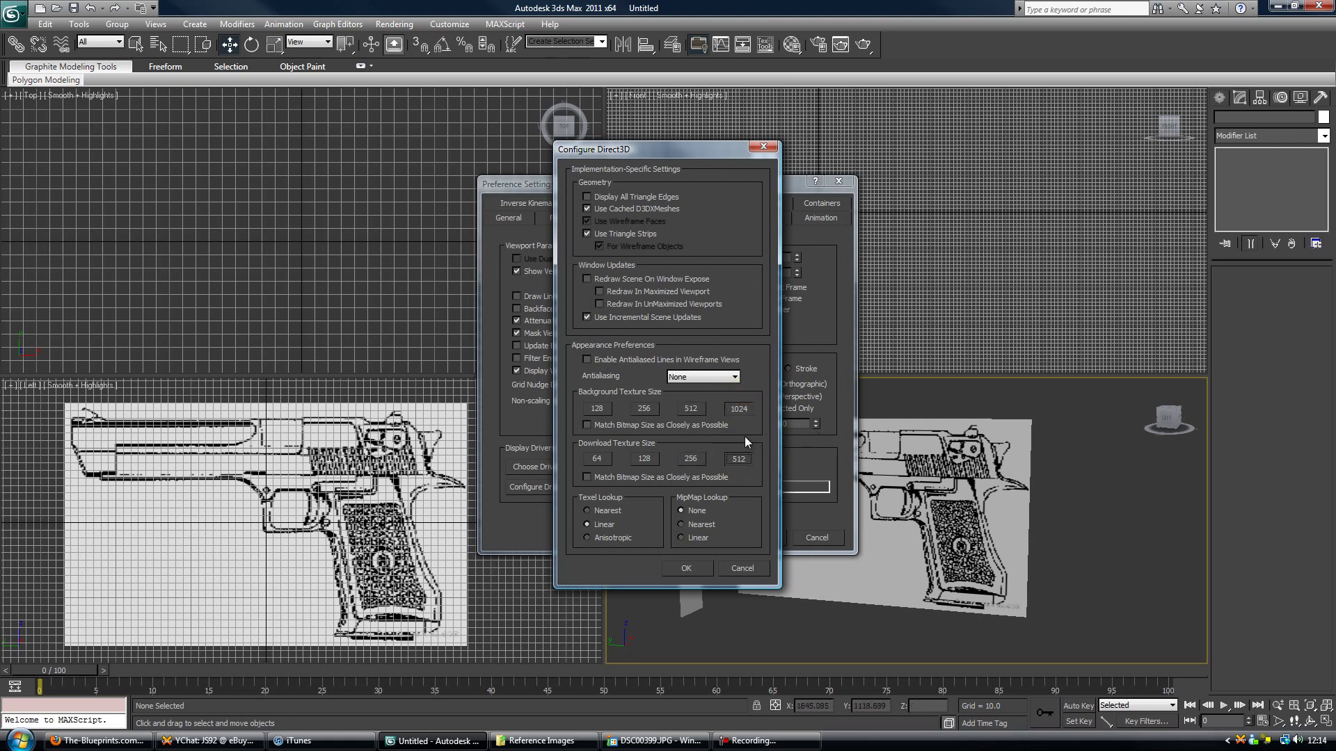
click(682, 566)
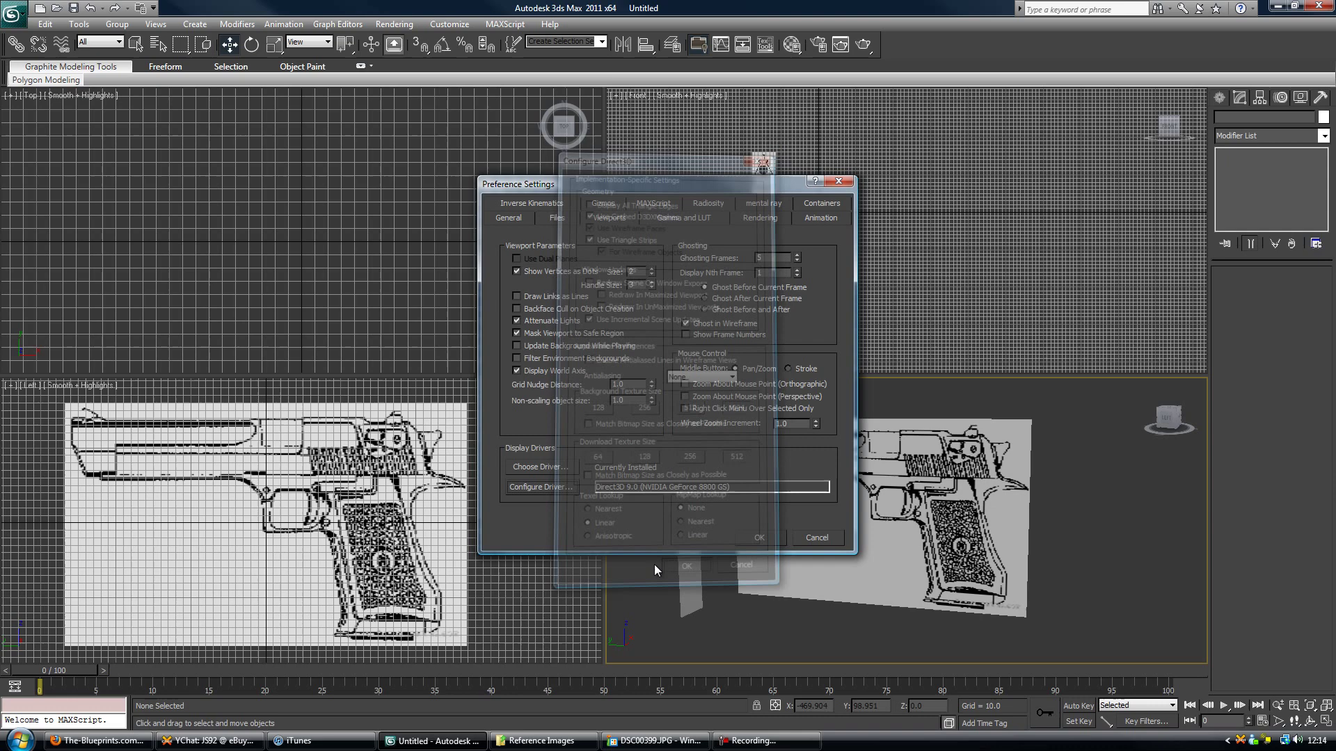
click(766, 542)
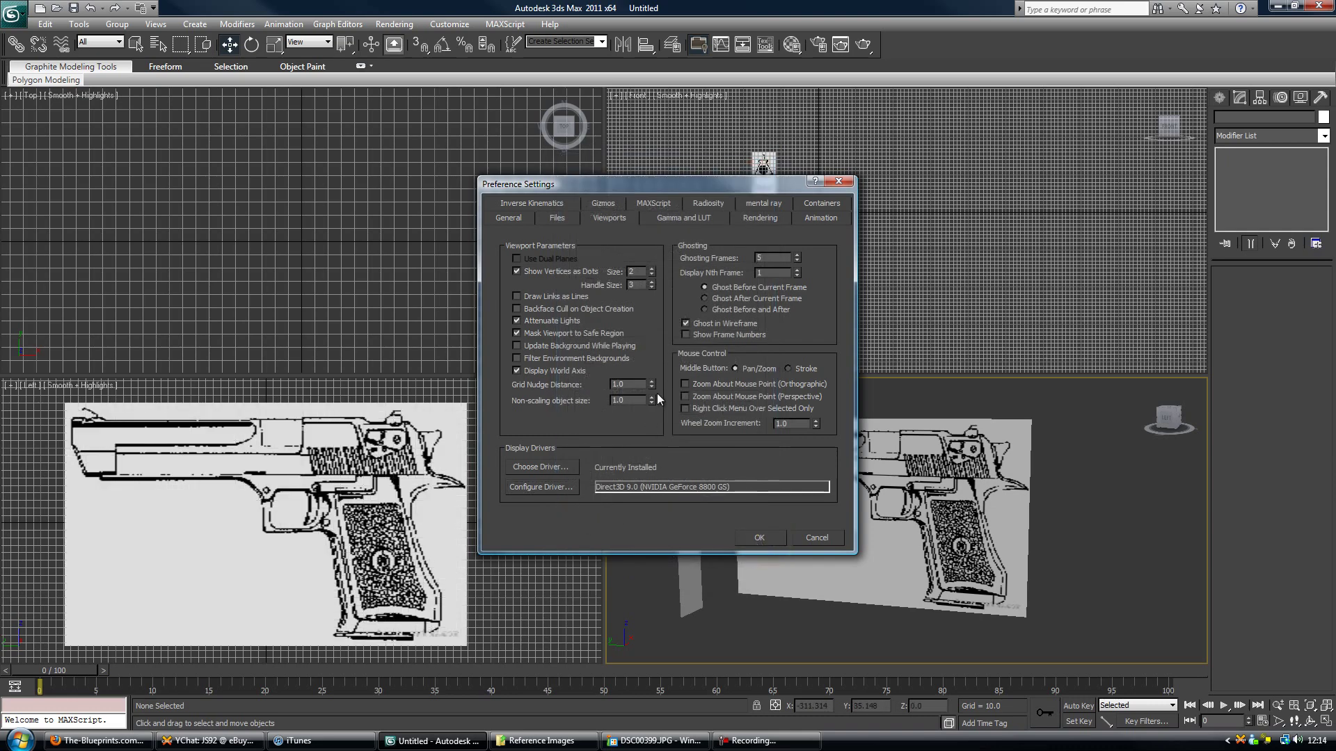
Create a box over the barrel in the Left viewport, about 76 long, 306 wide and 66 high.
middle_drag(367, 480, 358, 474)
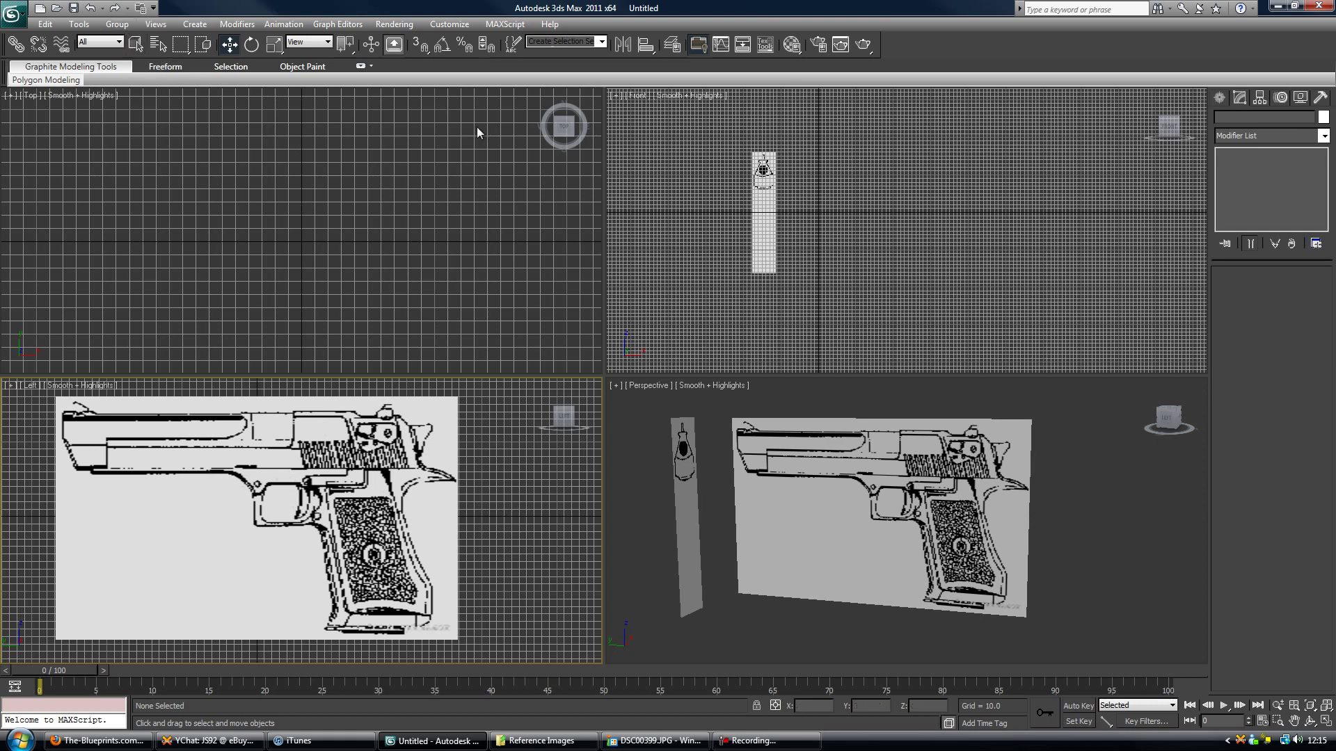
click(1222, 97)
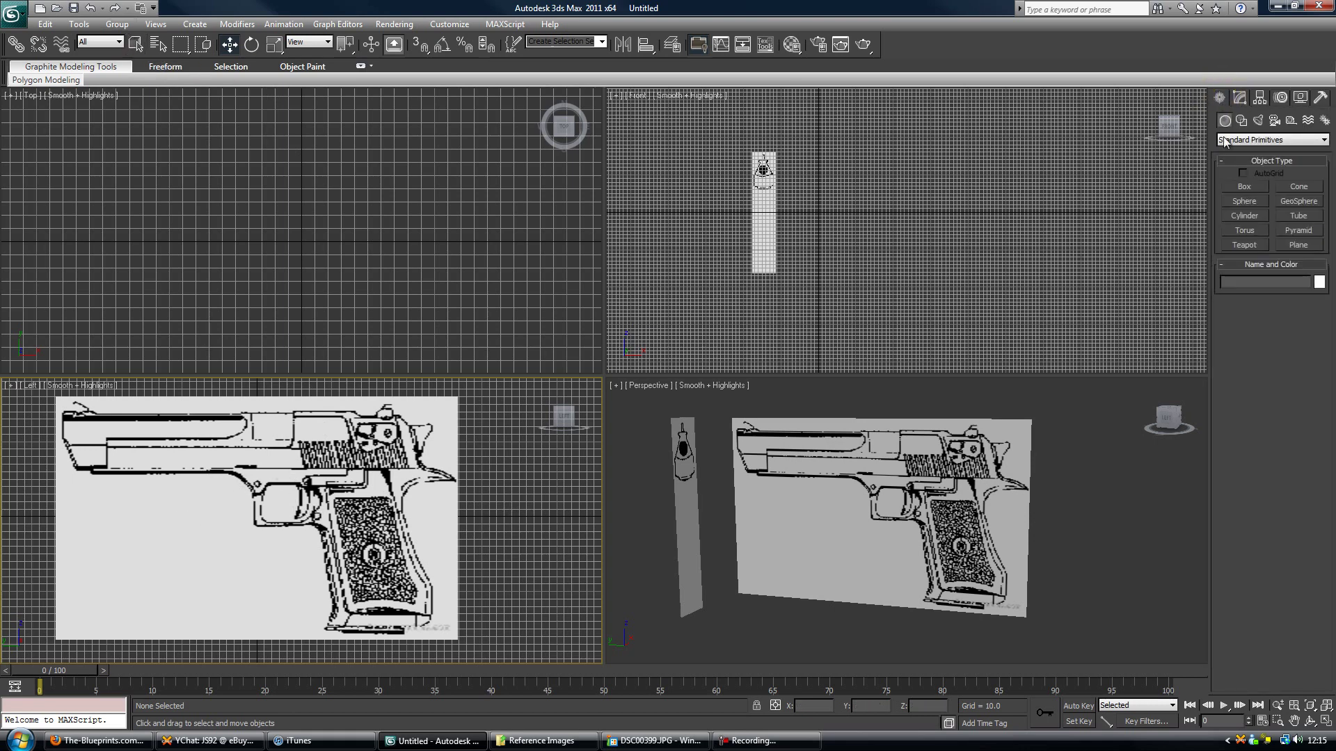
click(1243, 187)
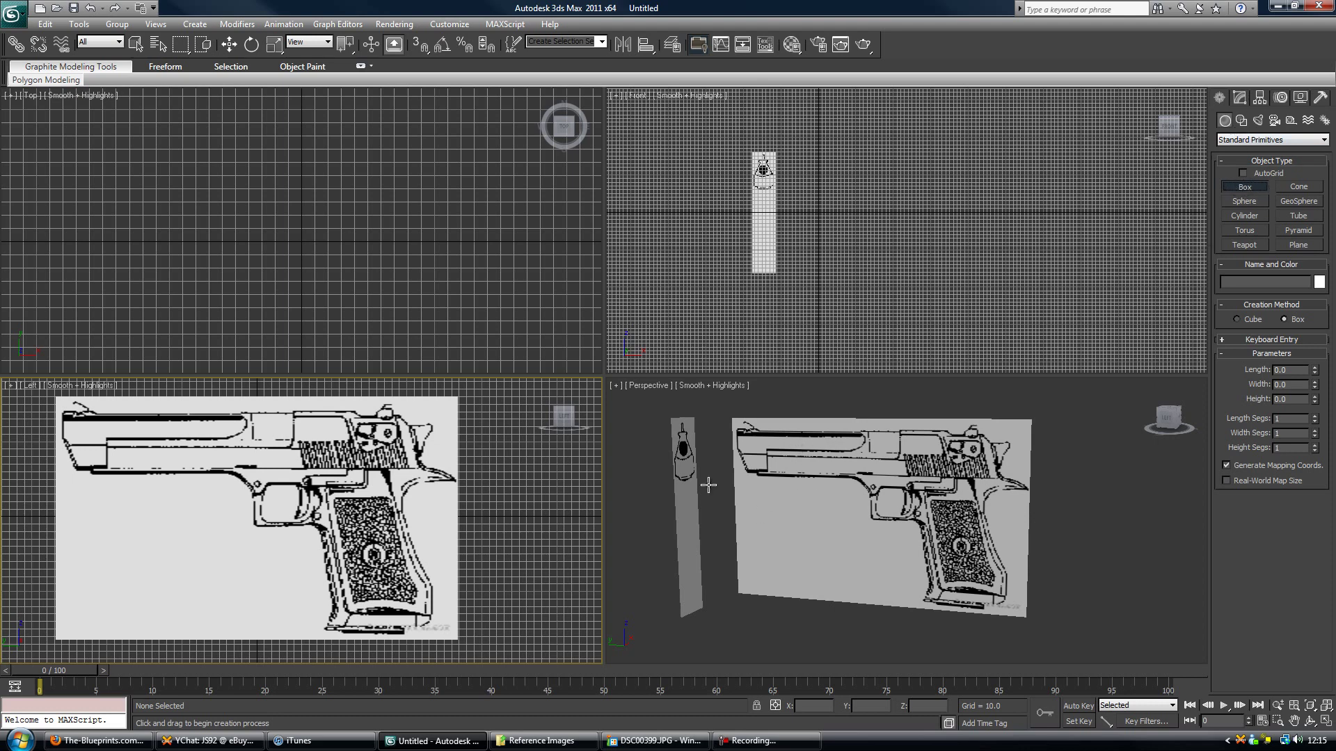
mouse_move(185, 508)
middle_down()
mouse_move(211, 525)
mouse_move(208, 502)
middle_up()
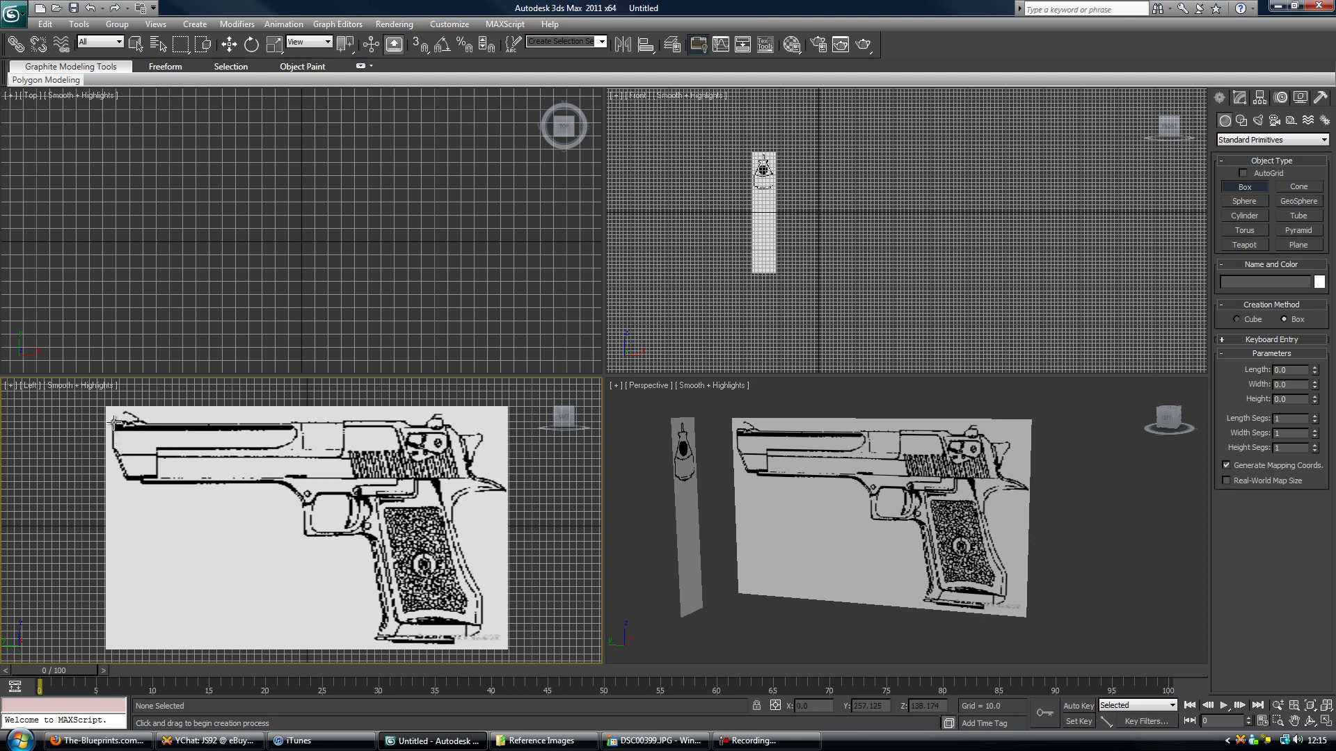
drag(113, 422, 343, 478)
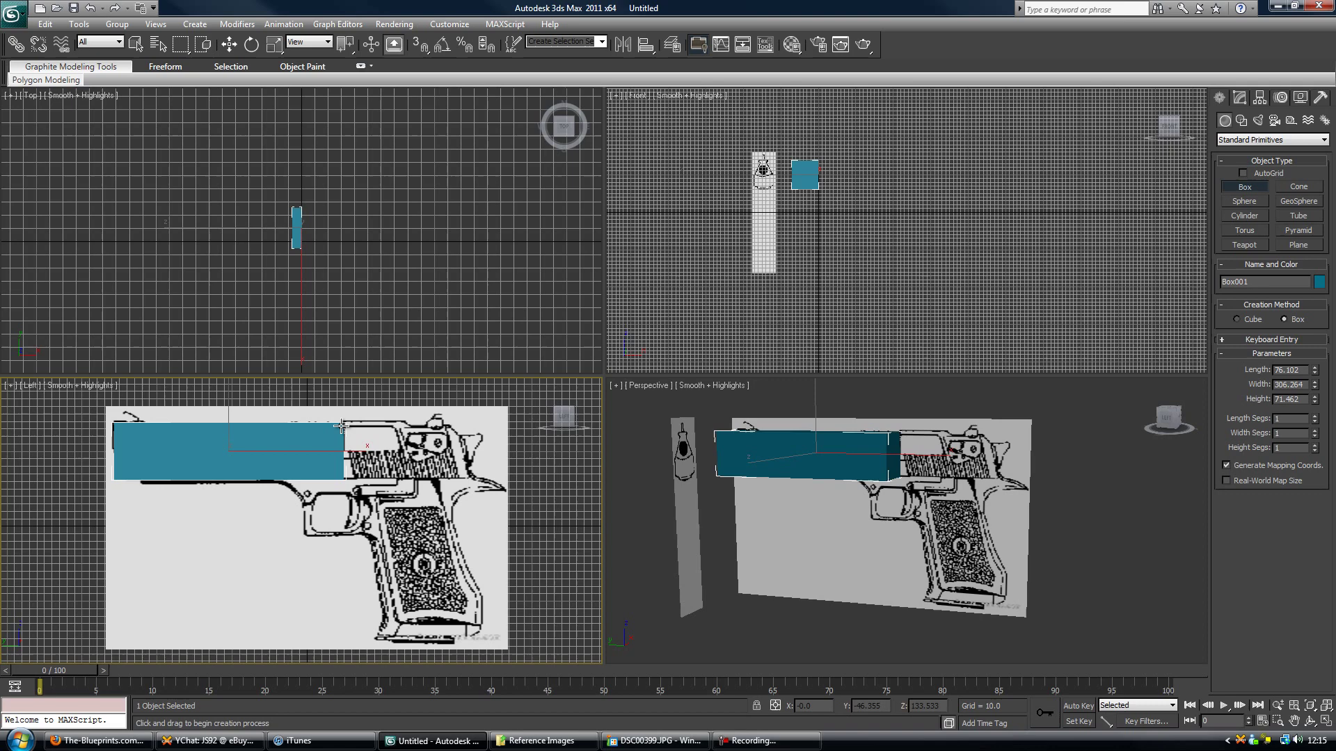
click(341, 430)
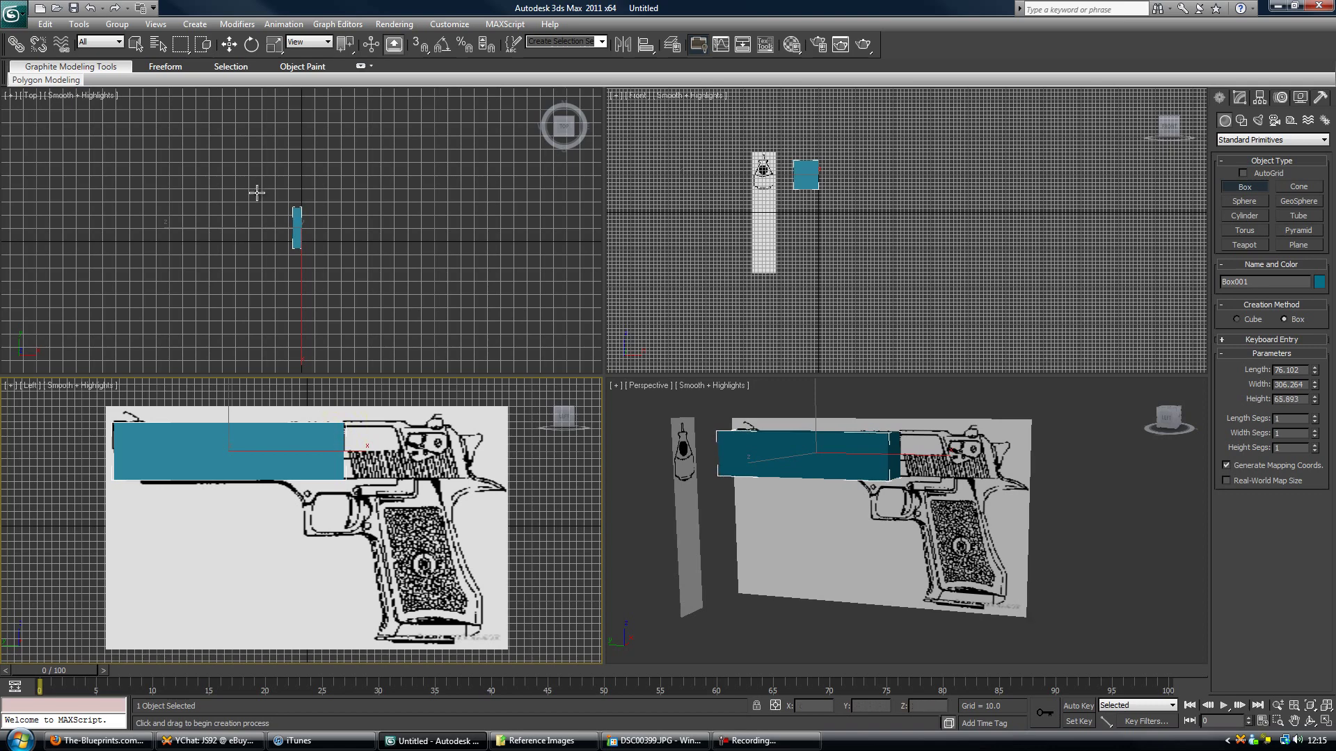
Move the box along the X axis to about -112 so it lines up with the front-view pistol reference.
click(230, 44)
scroll(913, 239, up, 8)
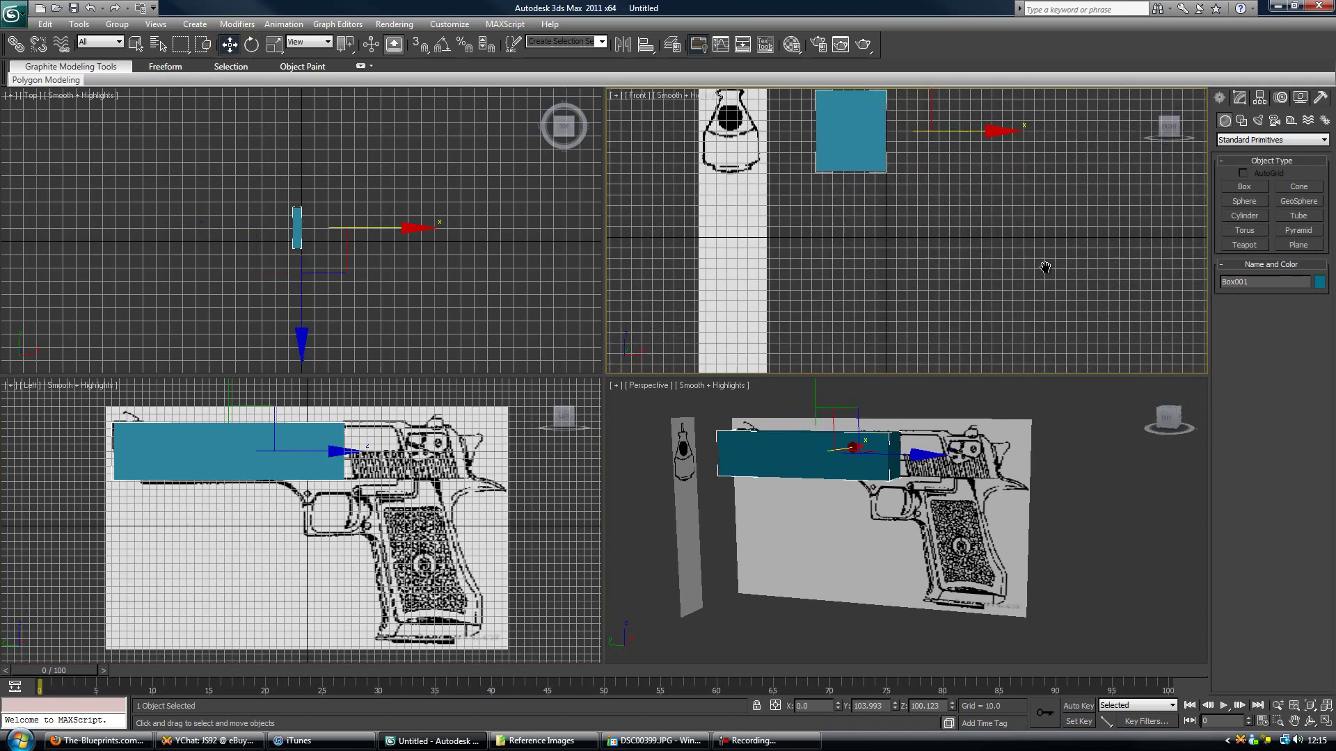
drag(1061, 218, 947, 222)
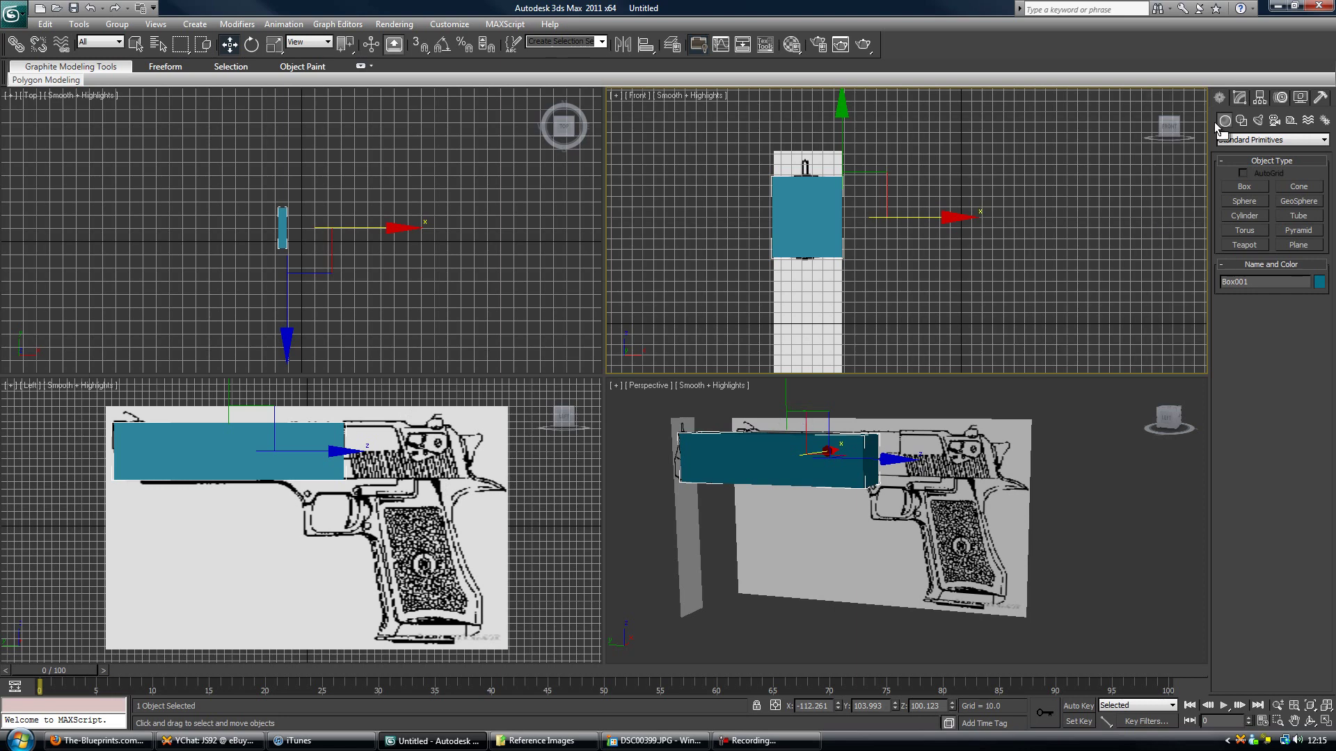
Convert the barrel box to an Editable Poly.
click(1239, 97)
right_click(1242, 153)
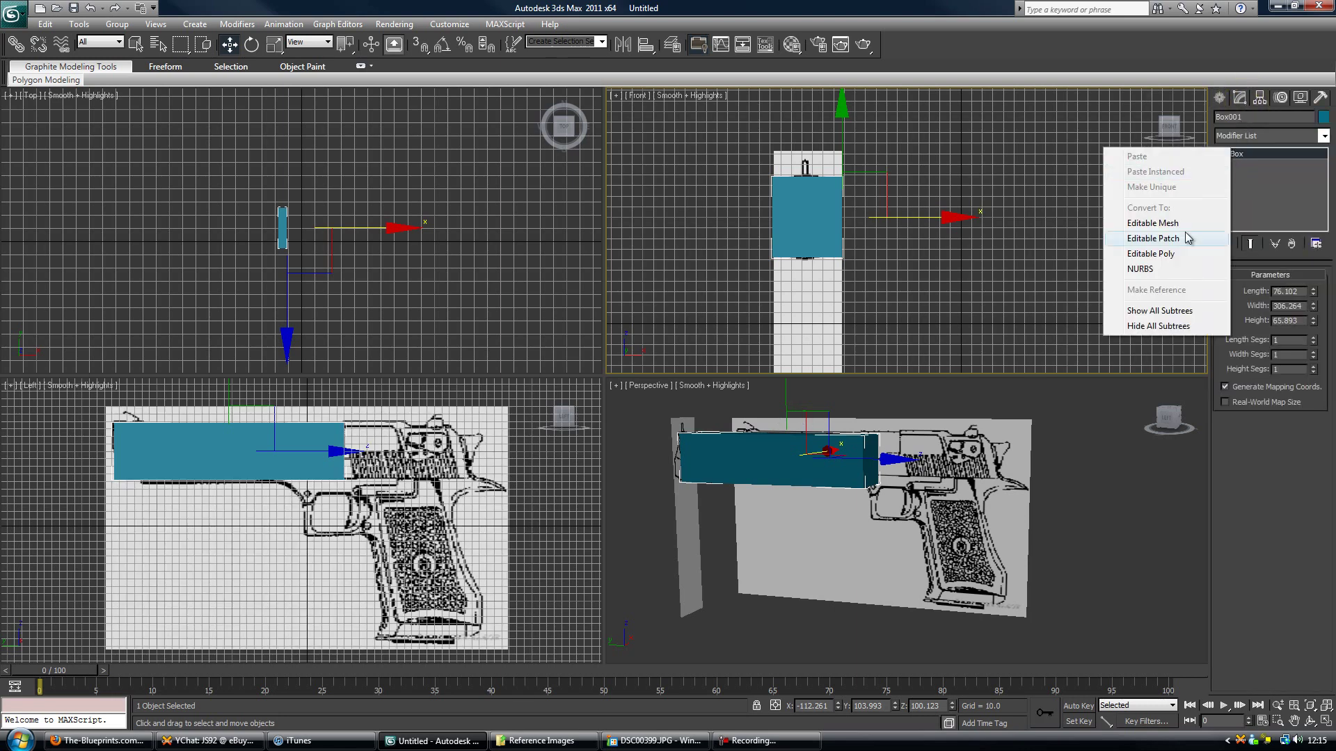
click(1152, 254)
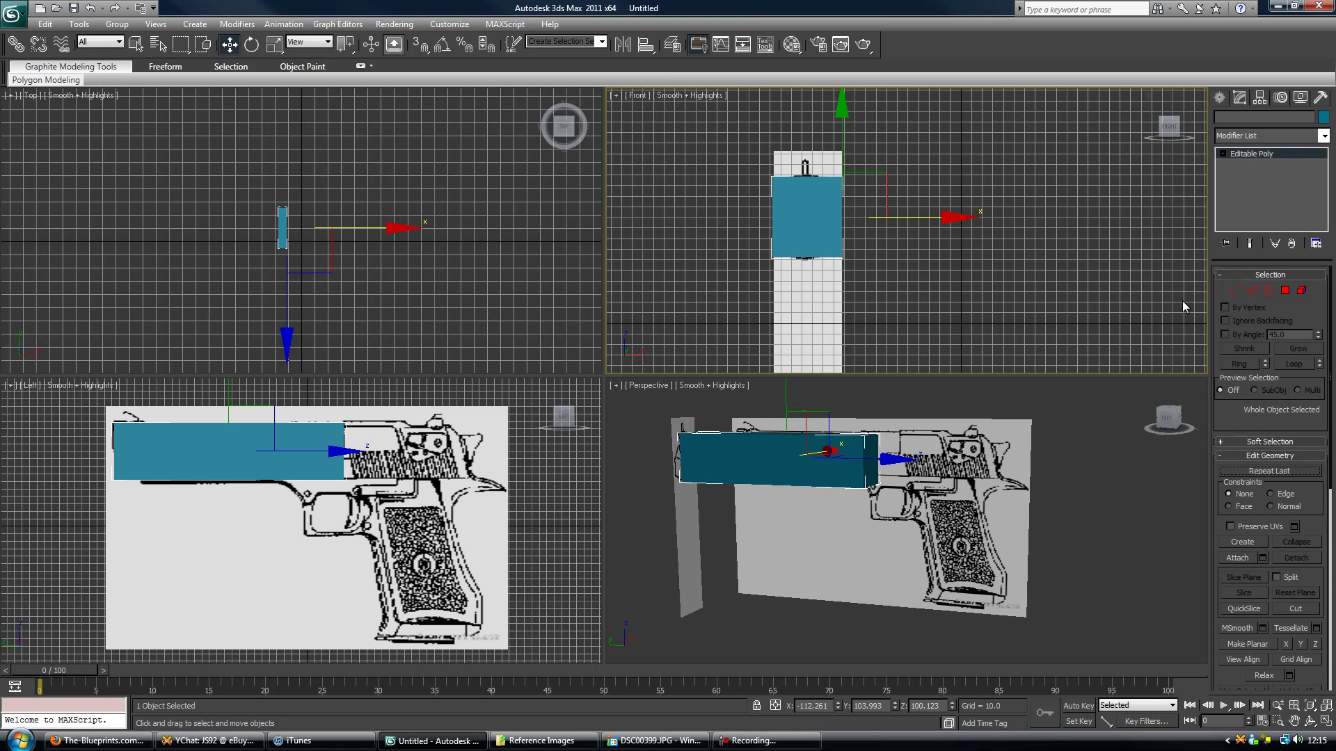
In the Front viewport, move the box's upper-right and lower-right vertices onto the sloping right edge of the slide outline, then deselect them.
click(1233, 290)
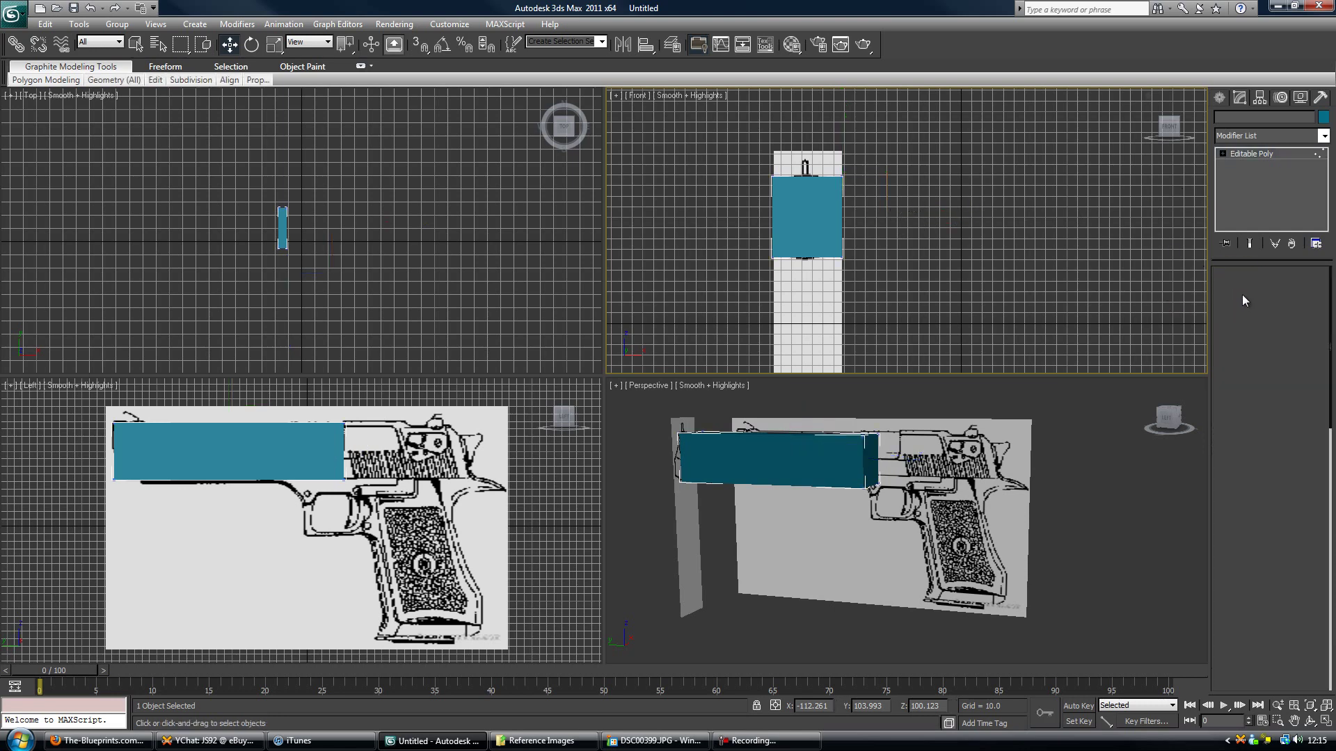
scroll(879, 224, up, 6)
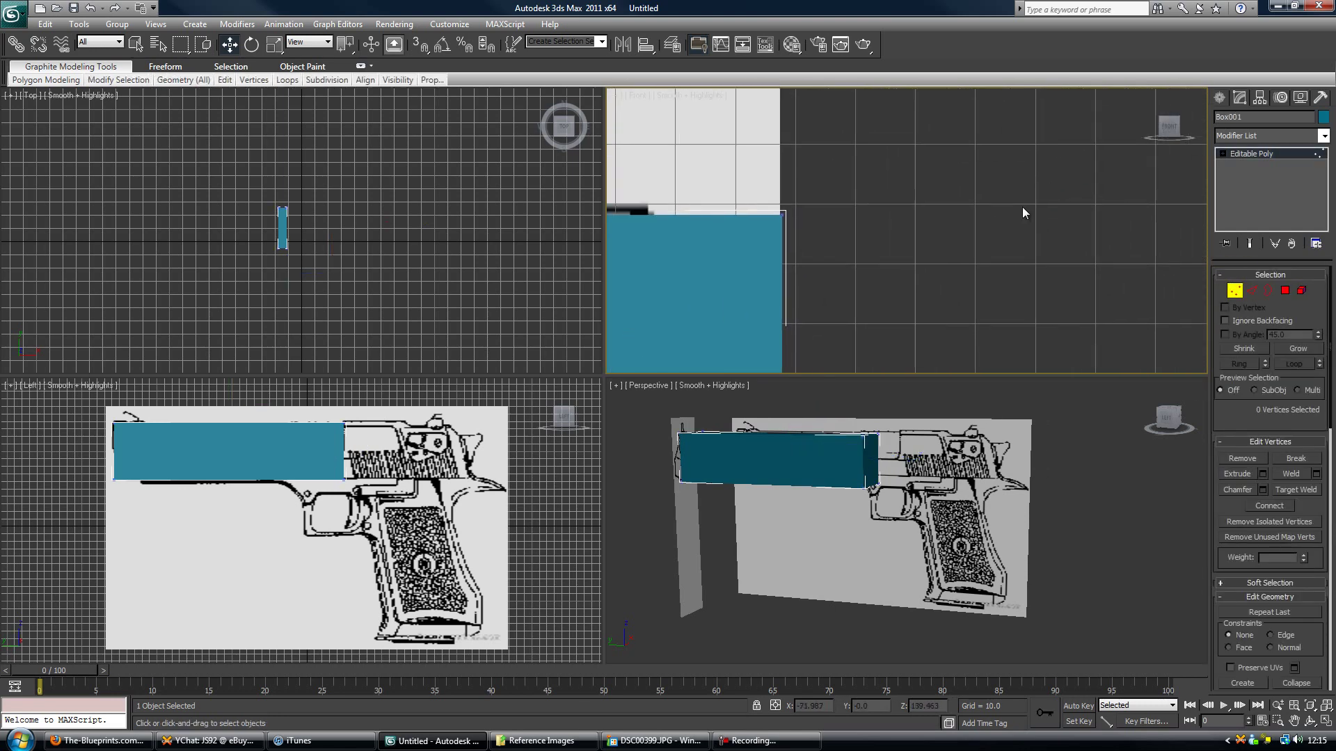
scroll(974, 187, down, 5)
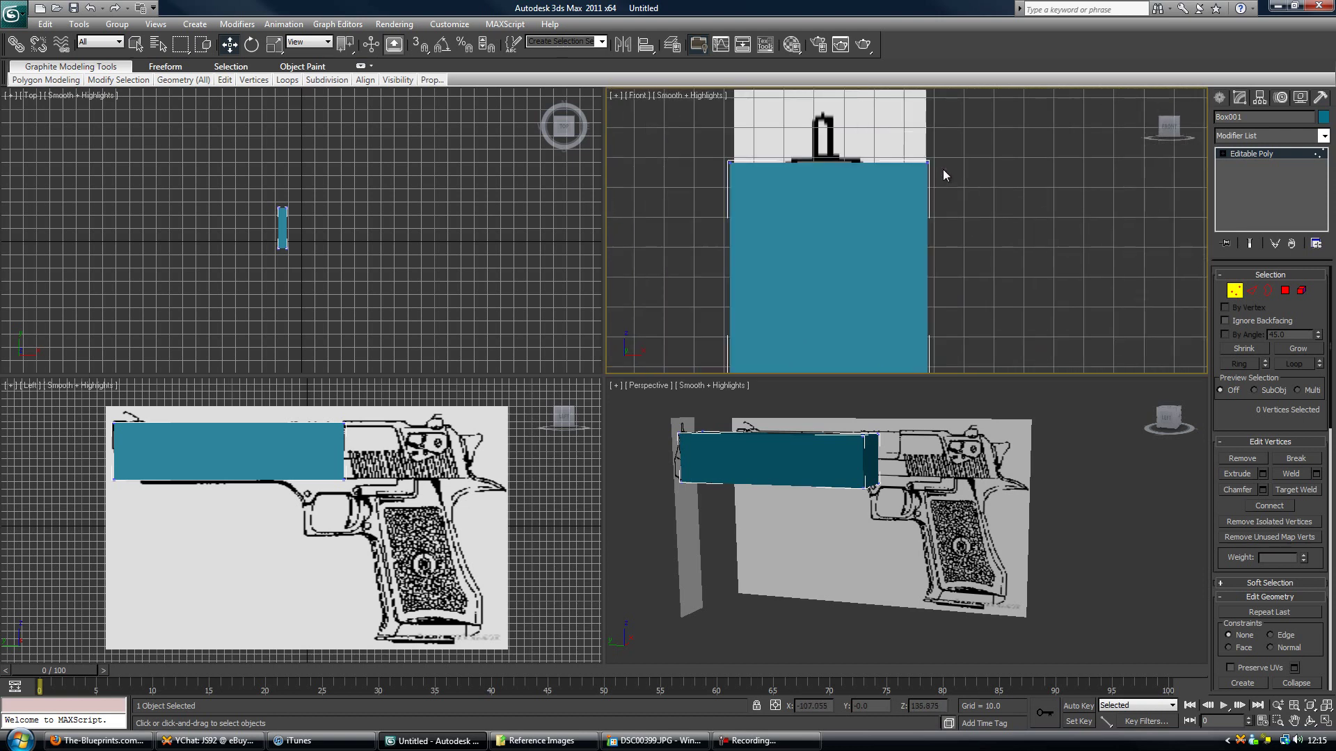
scroll(924, 170, down, 2)
drag(911, 160, 936, 186)
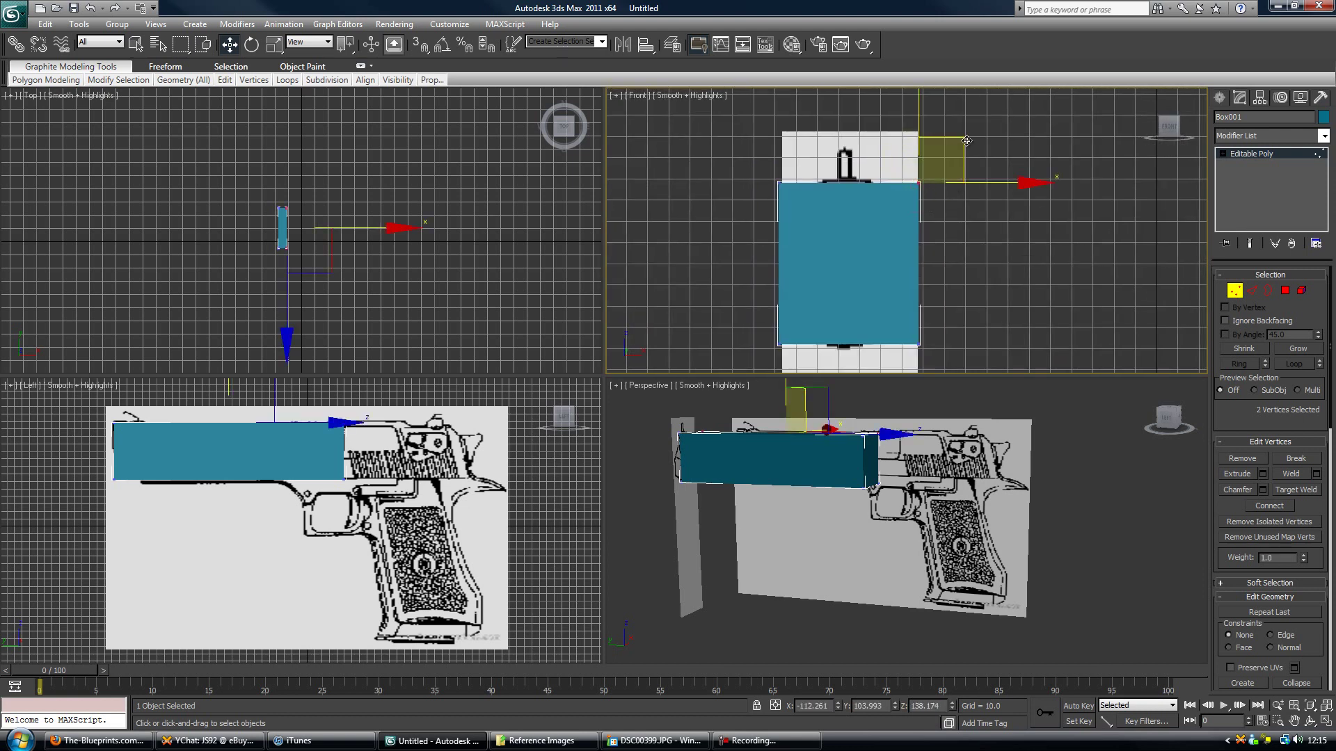
drag(963, 139, 906, 158)
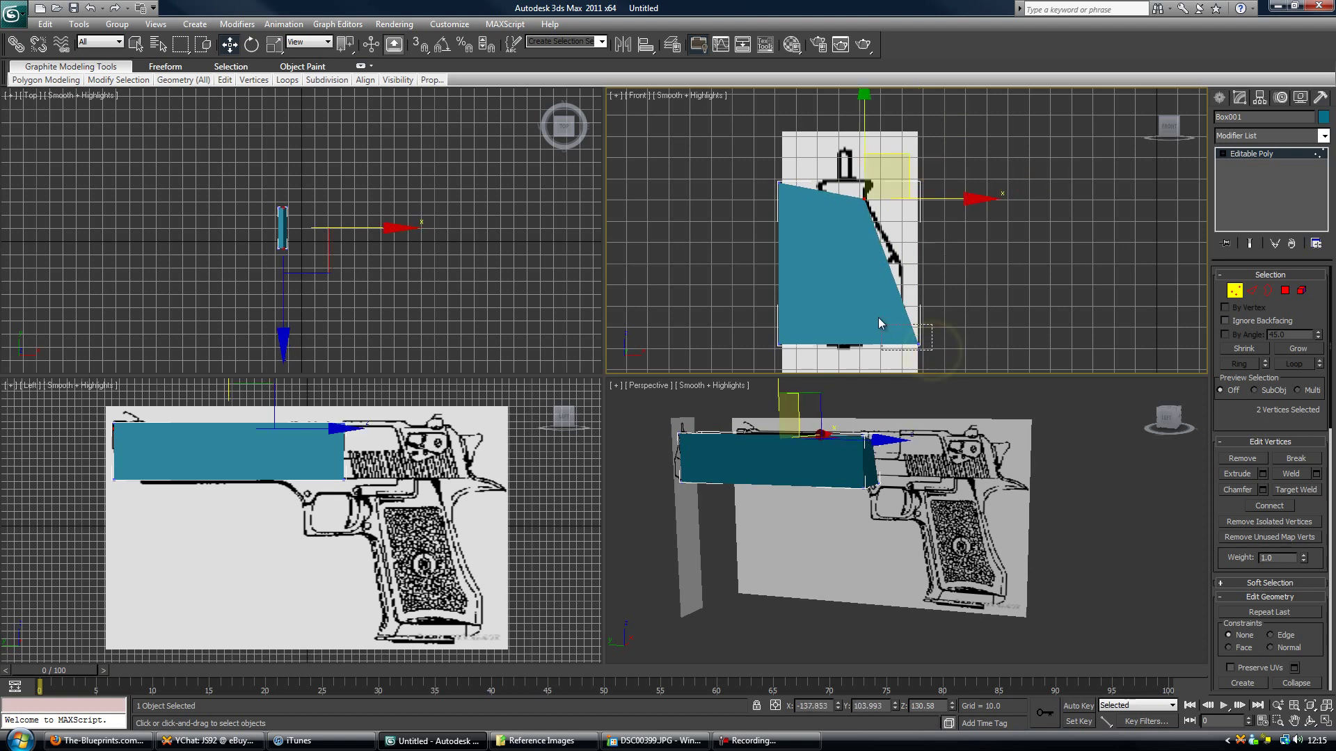
drag(879, 318, 881, 322)
drag(968, 298, 945, 216)
click(819, 345)
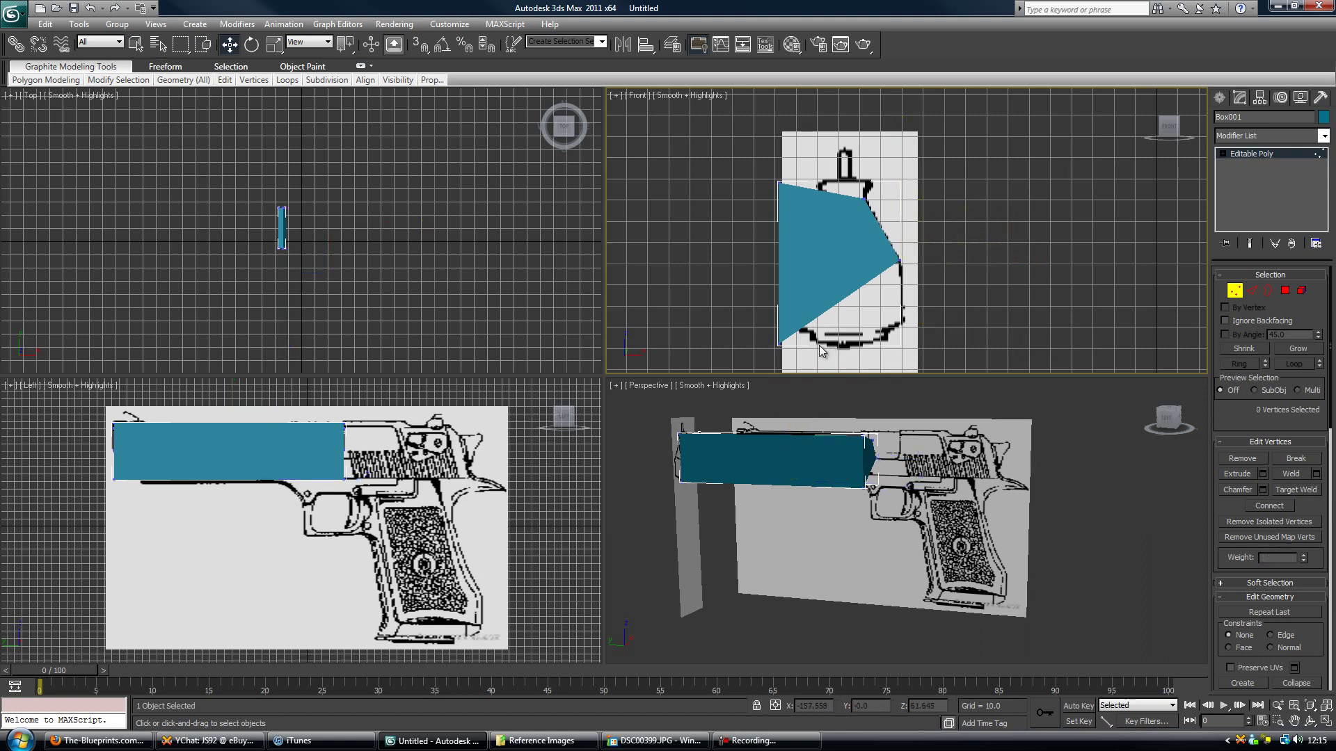
Move the box's lower-left and upper-left vertices onto the slide outline's left slope in the Front viewport, forming a tapered profile, and deselect them.
drag(802, 303, 842, 218)
drag(762, 202, 870, 160)
click(925, 334)
Inspect the tapered box against the reference planes, and switch to Windows Photo Gallery to look through the Desert Eagle photos for the barrel's shape.
alt+middle_drag(828, 452, 641, 478)
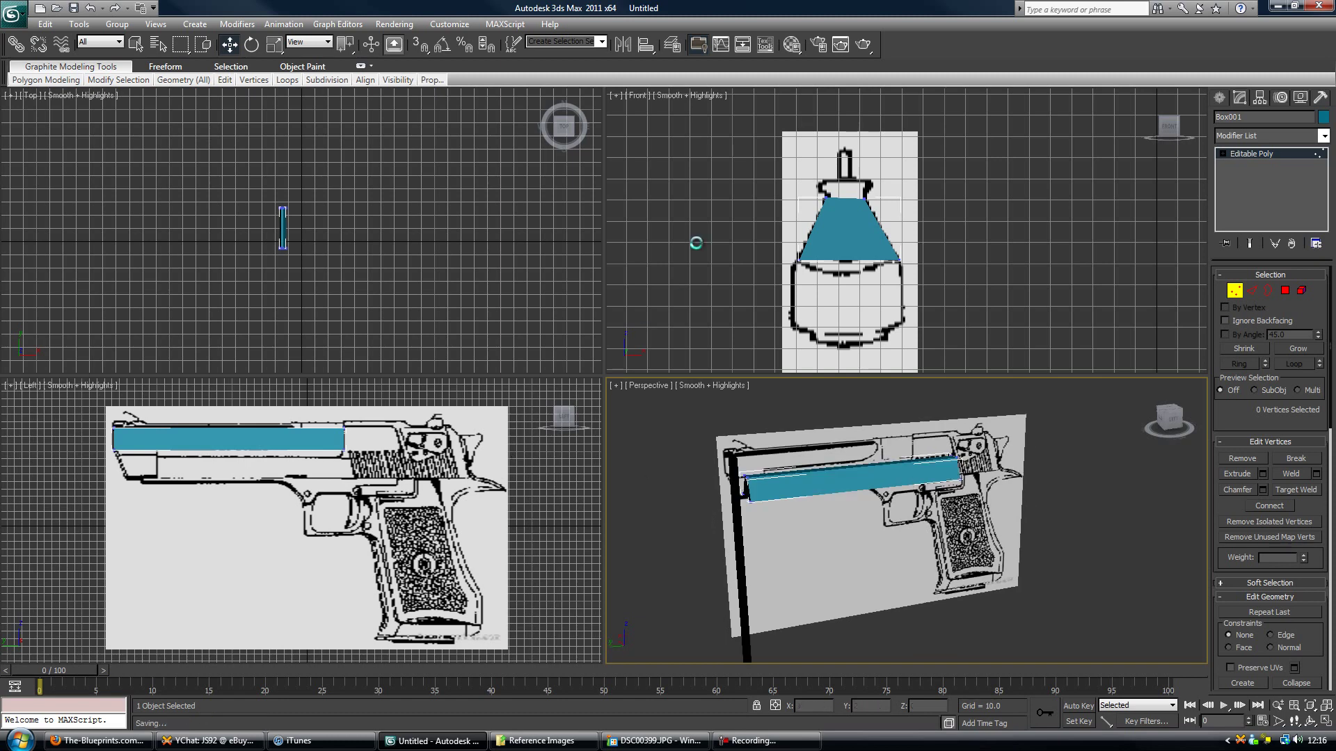
middle_drag(857, 202, 853, 213)
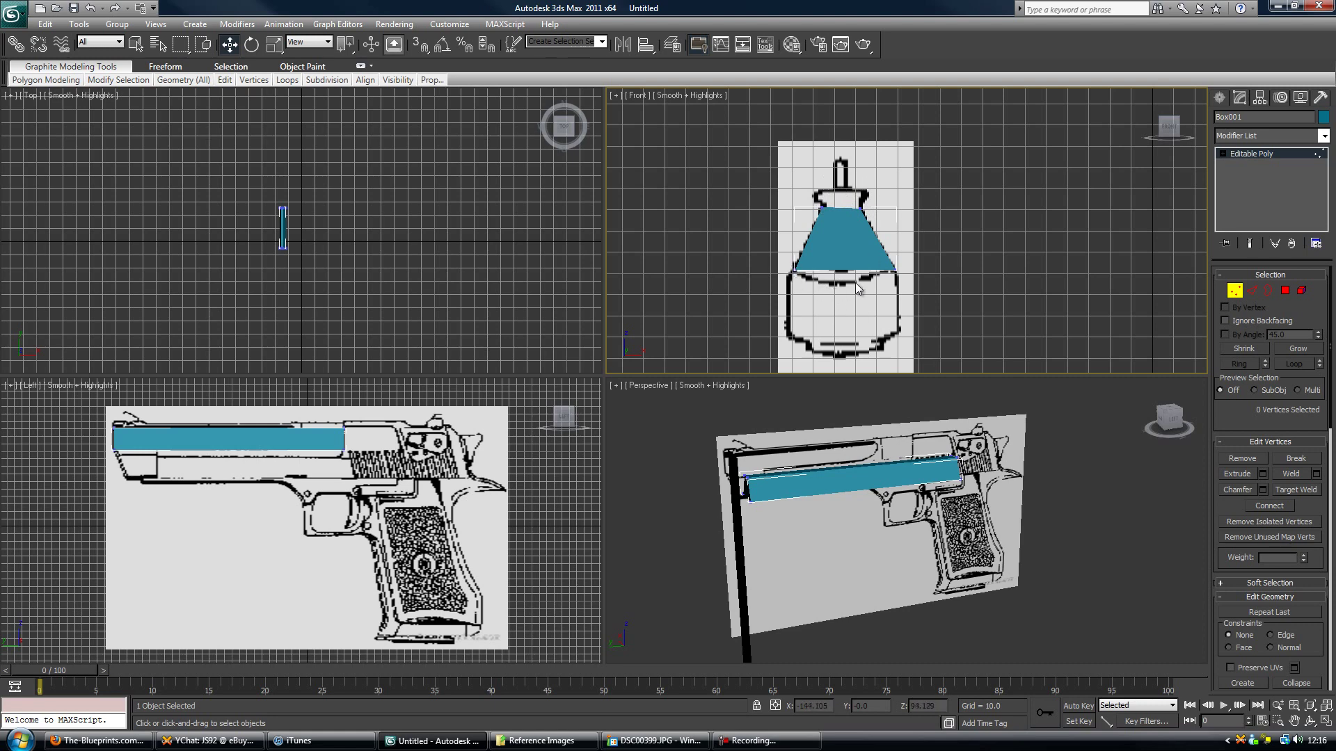
mouse_move(986, 498)
alt+middle_down()
mouse_move(890, 480)
mouse_move(961, 500)
alt+middle_up()
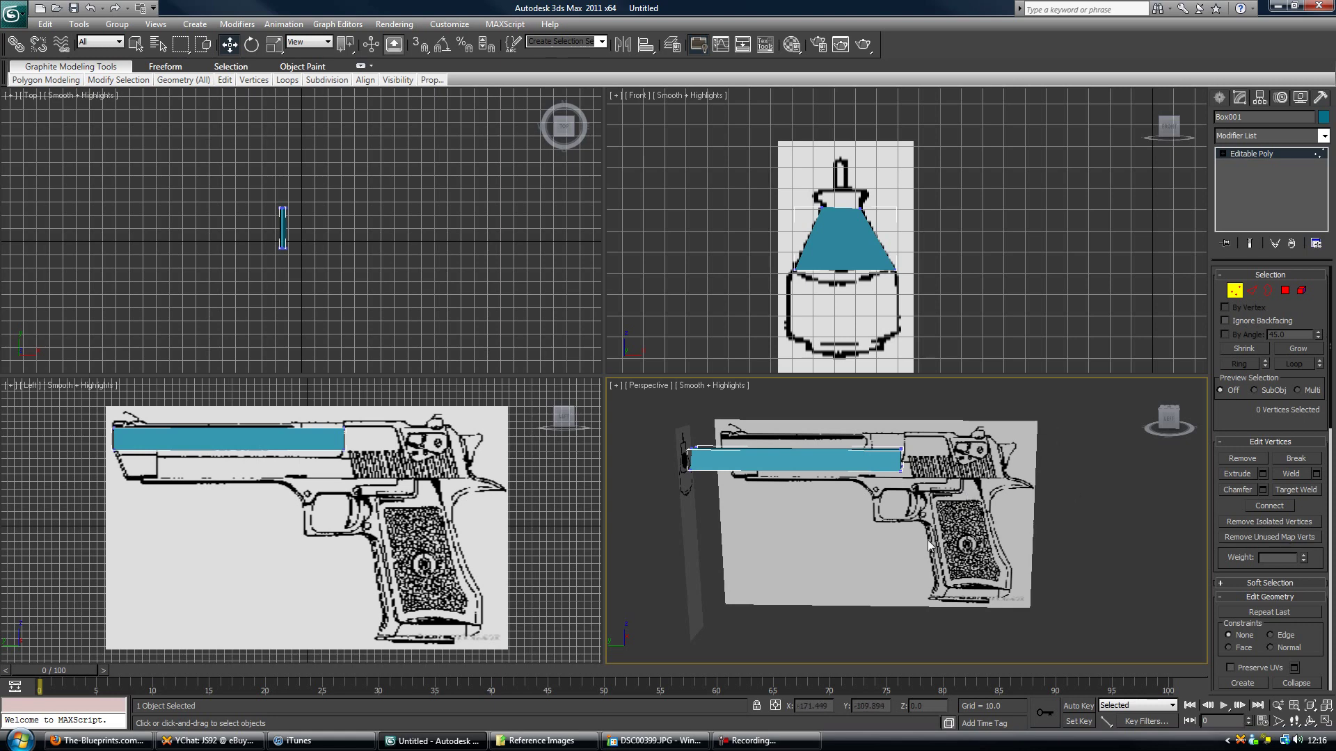
click(654, 741)
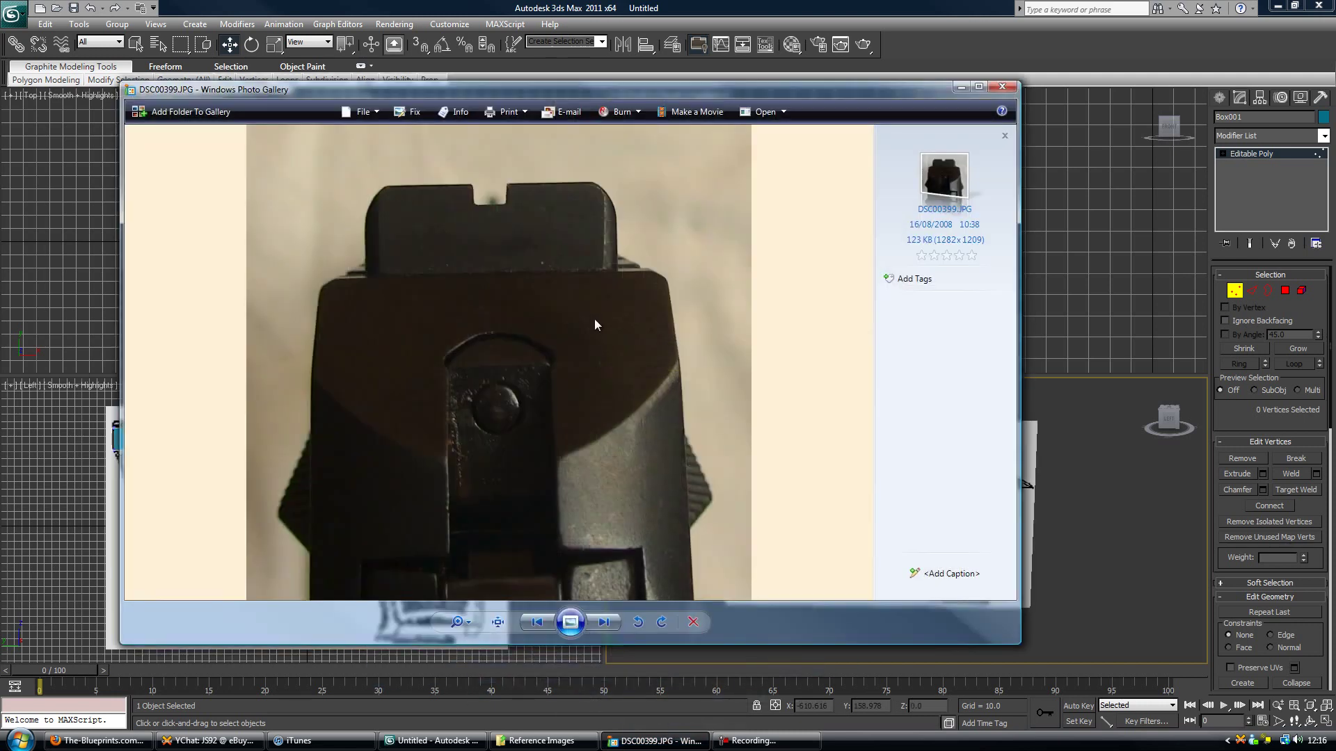
scroll(594, 318, up, 20)
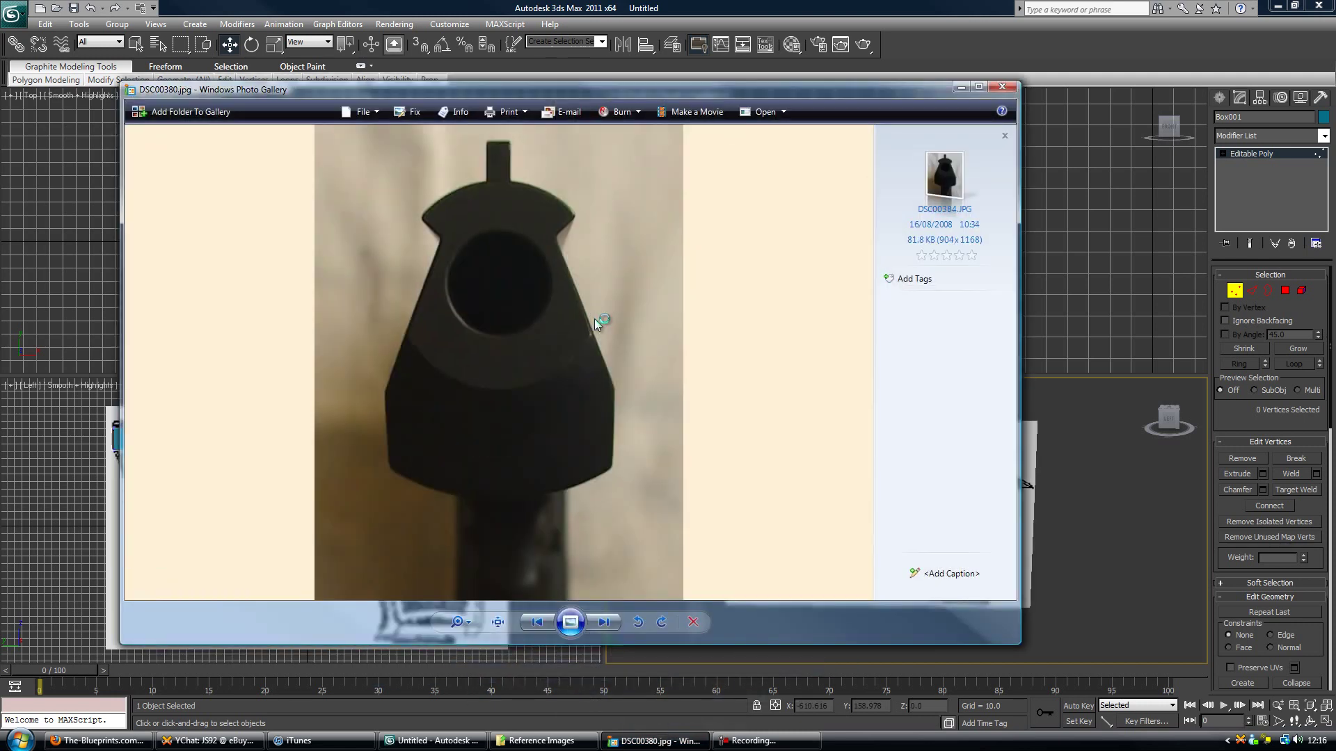
scroll(594, 319, up, 8)
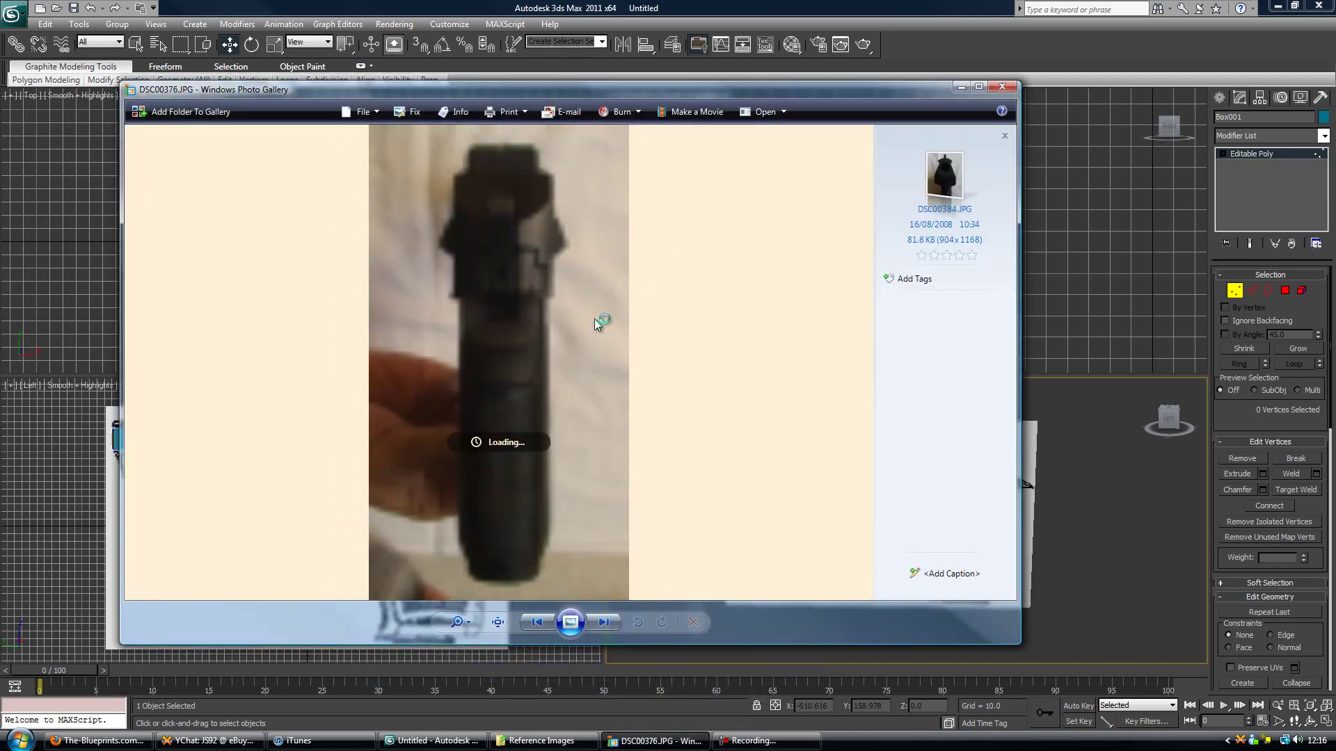
scroll(594, 319, up, 4)
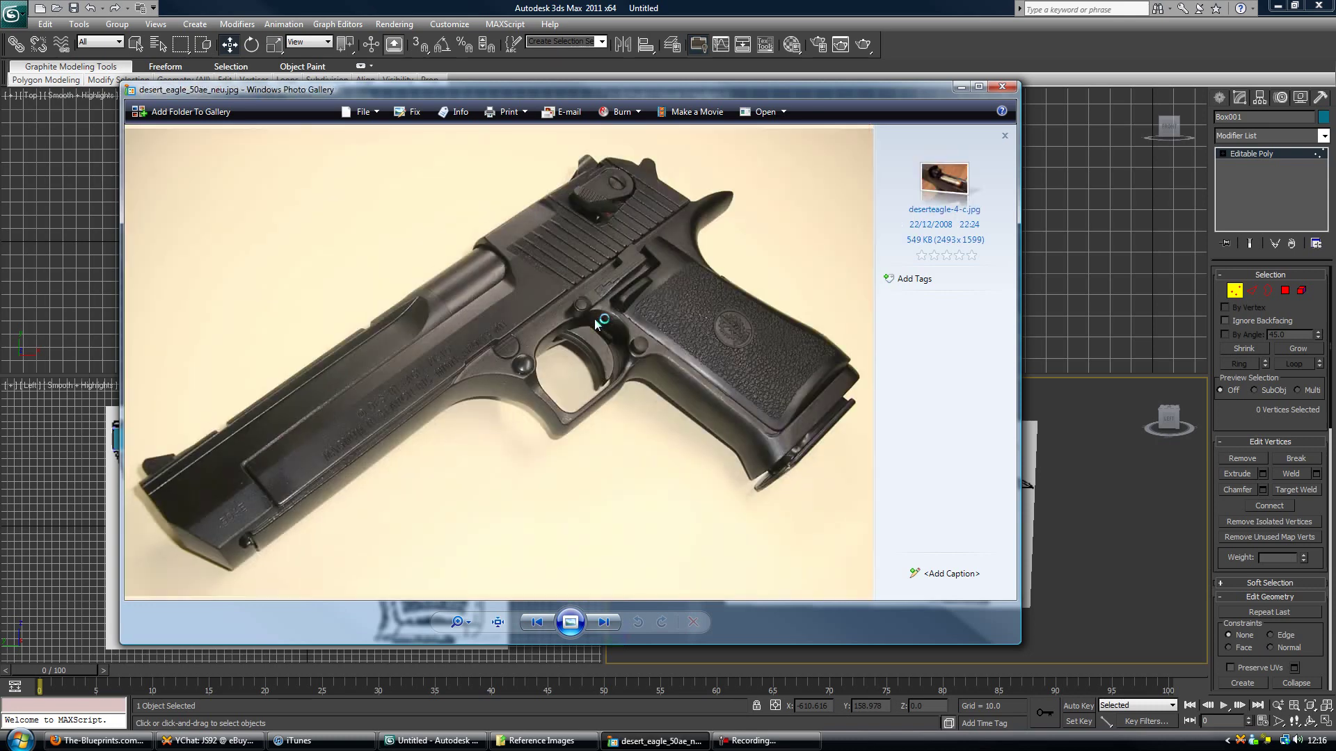